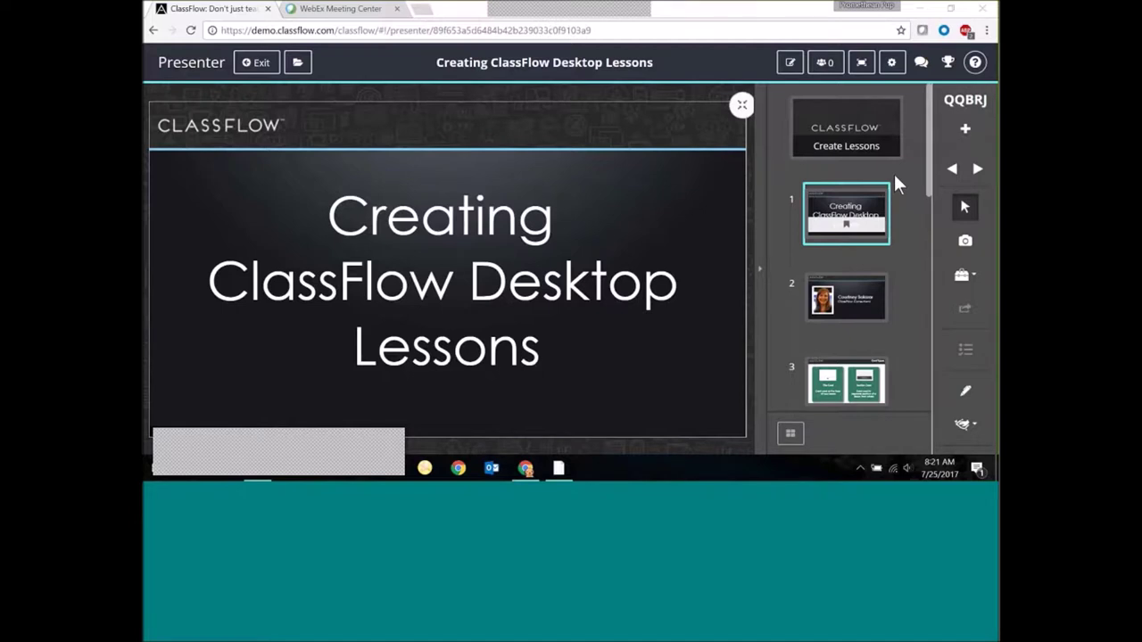
Advance the presentation to its second card and minimize the browser to reveal the desktop.
left_click(977, 170)
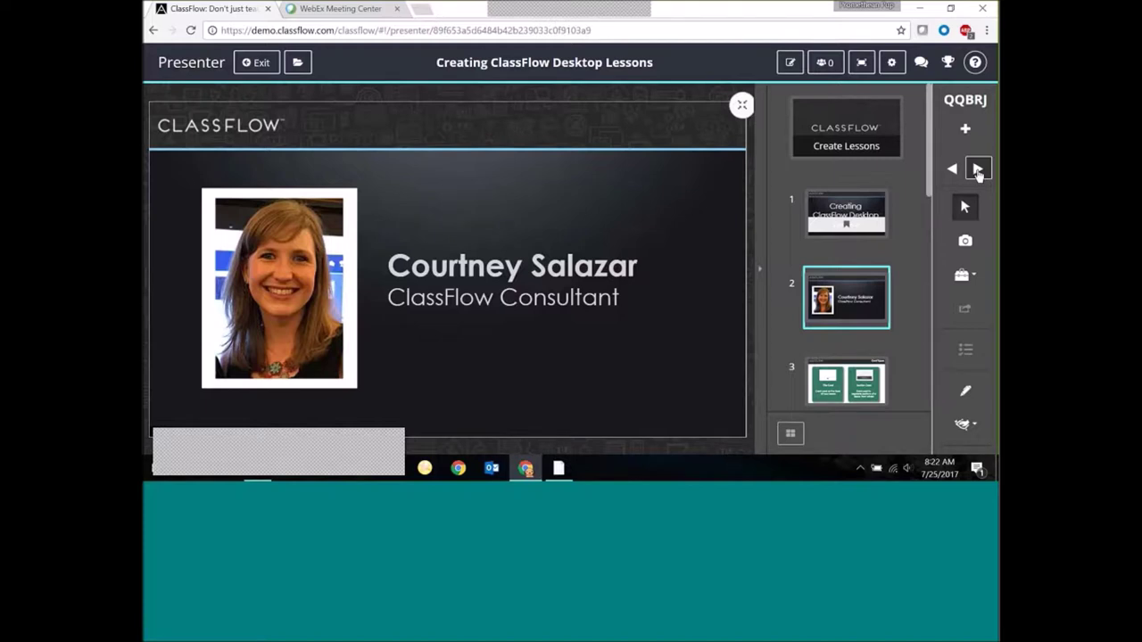
left_click(922, 9)
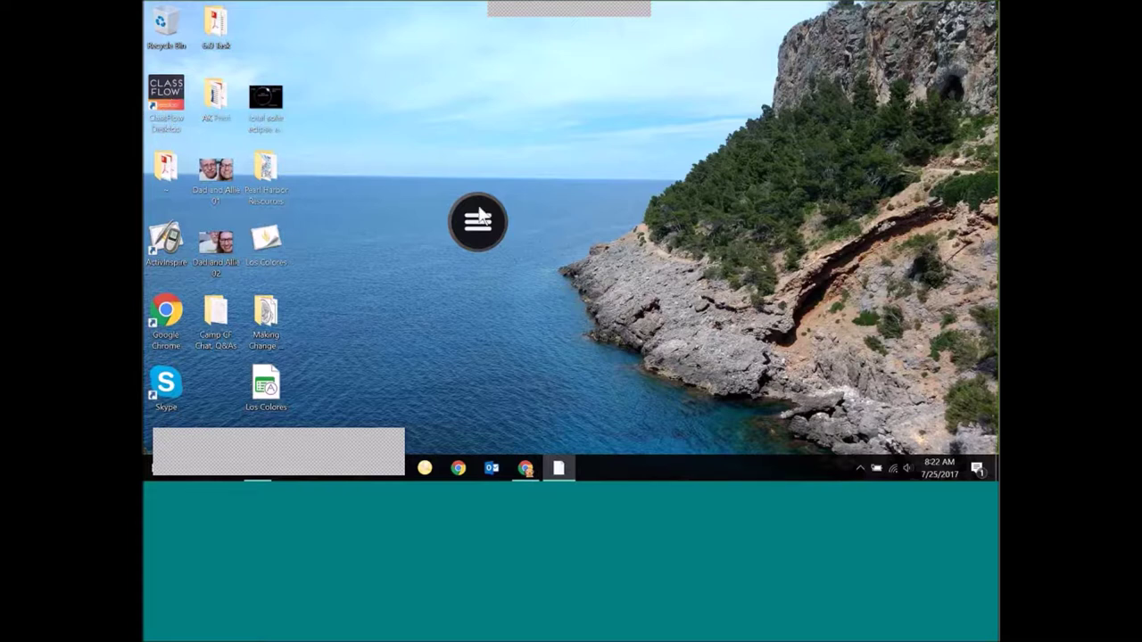
Reposition the floating ClassFlow Desktop launcher around the desktop, and expand and collapse its tool wheel.
left_click_drag(485, 217, 435, 104)
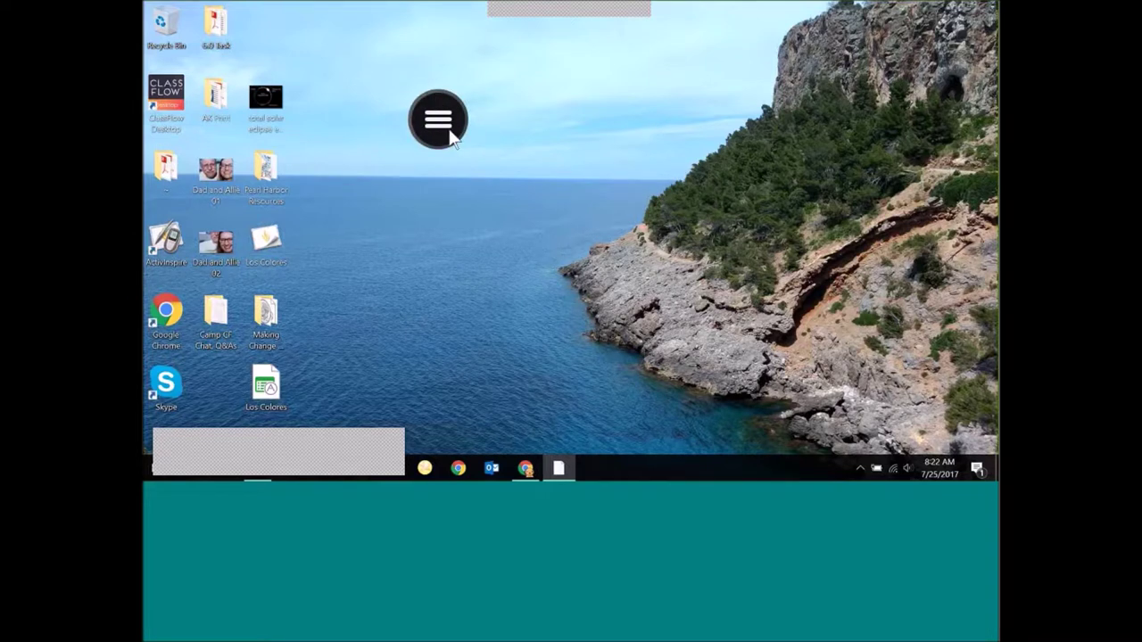
left_click_drag(451, 136, 702, 390)
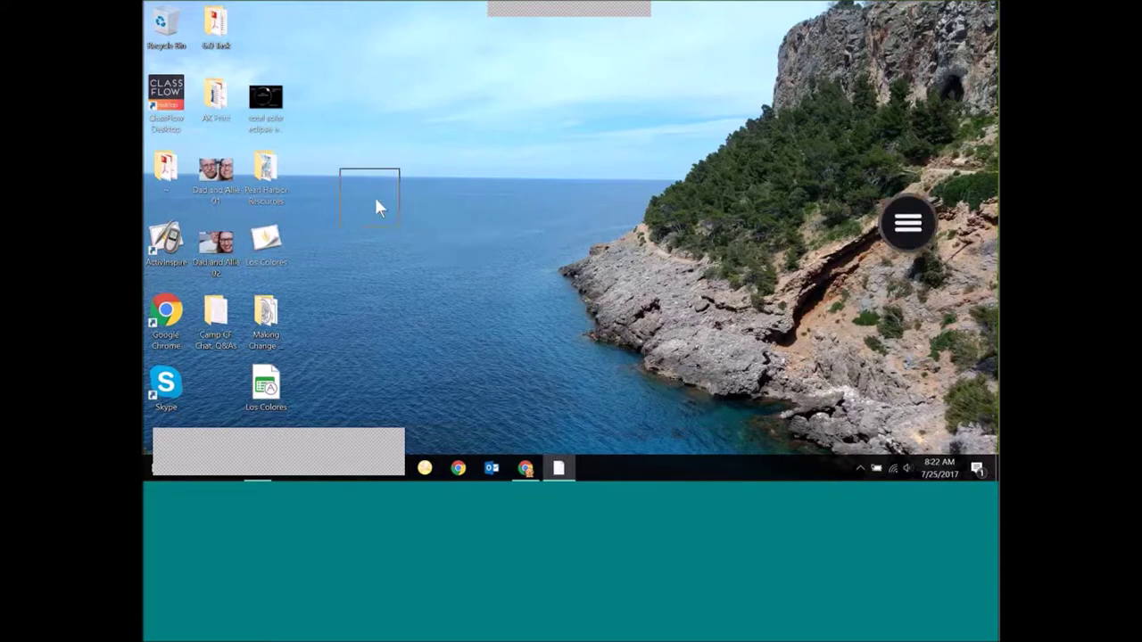
left_click(501, 224)
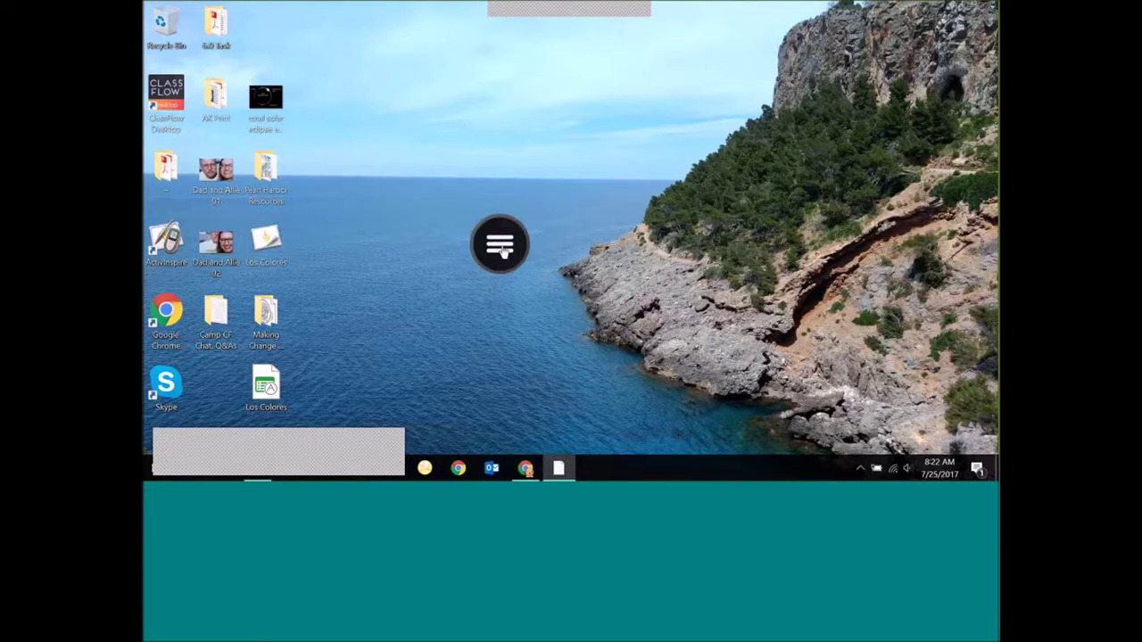
left_click(501, 248)
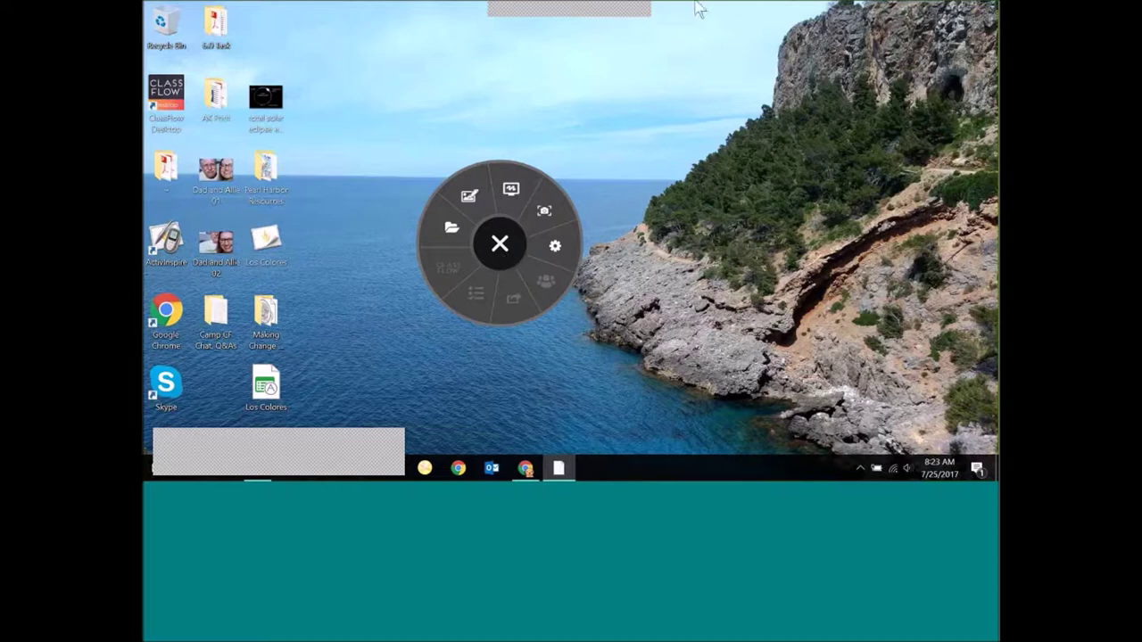
mouse_move(718, 27)
left_click(500, 247)
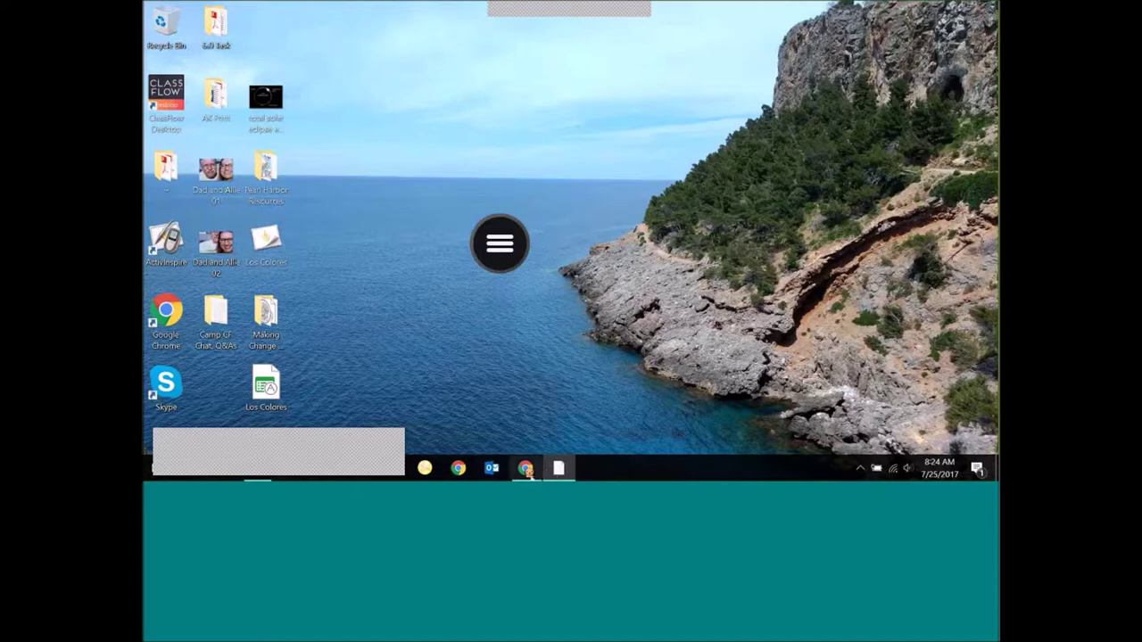
Switch to Chrome, open the ClassFlow website in a new tab and log in as a teacher.
left_click(526, 470)
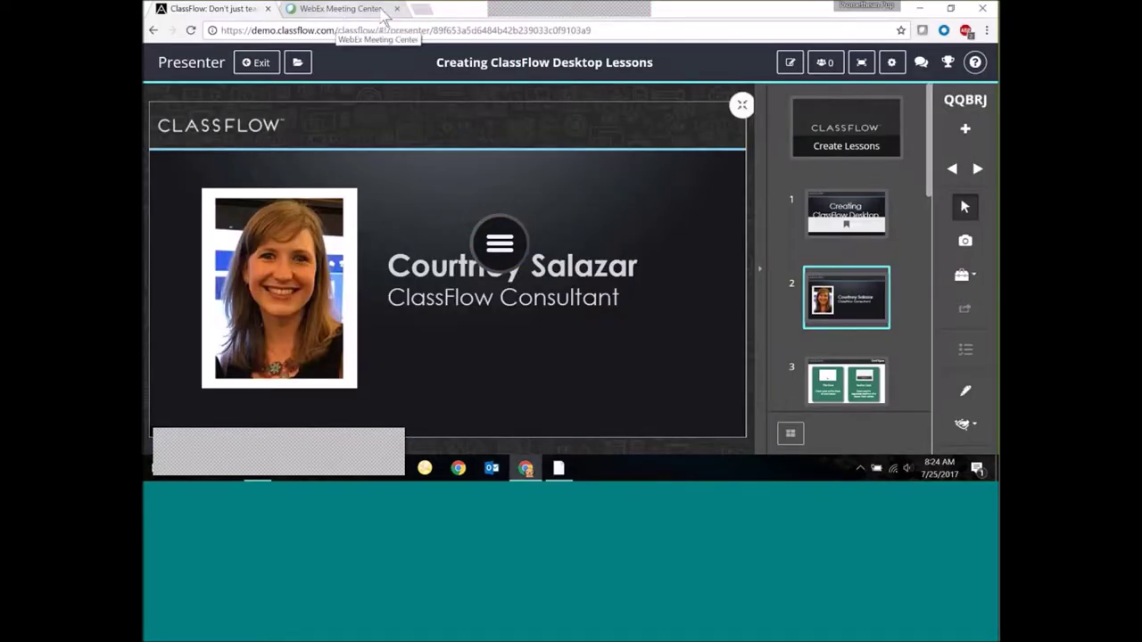
left_click(426, 13)
left_click(634, 59)
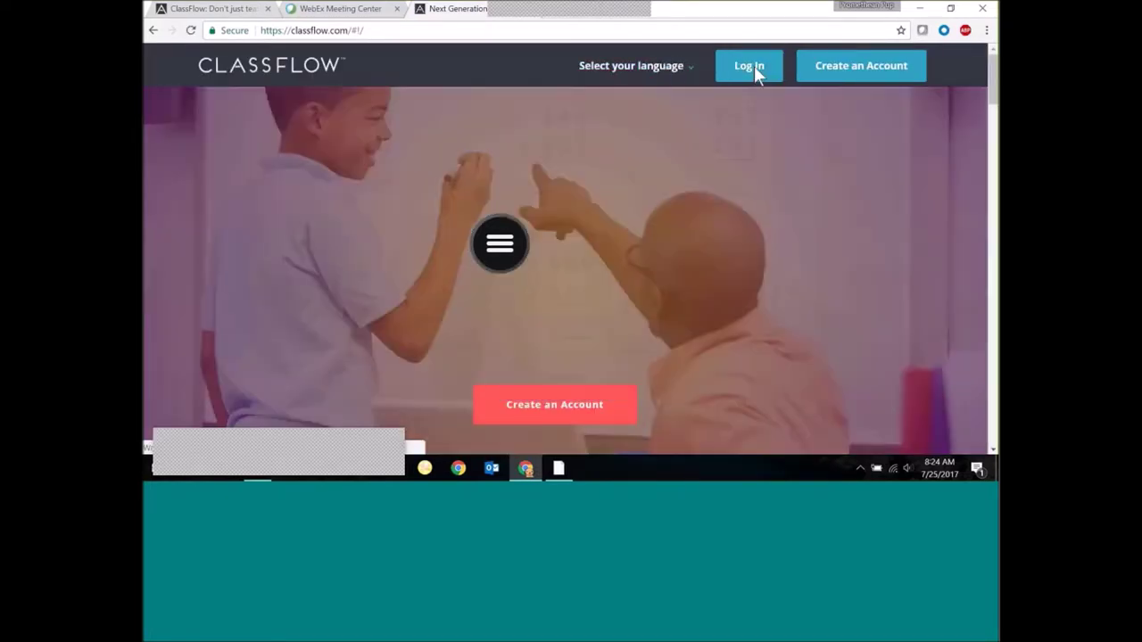
left_click(754, 71)
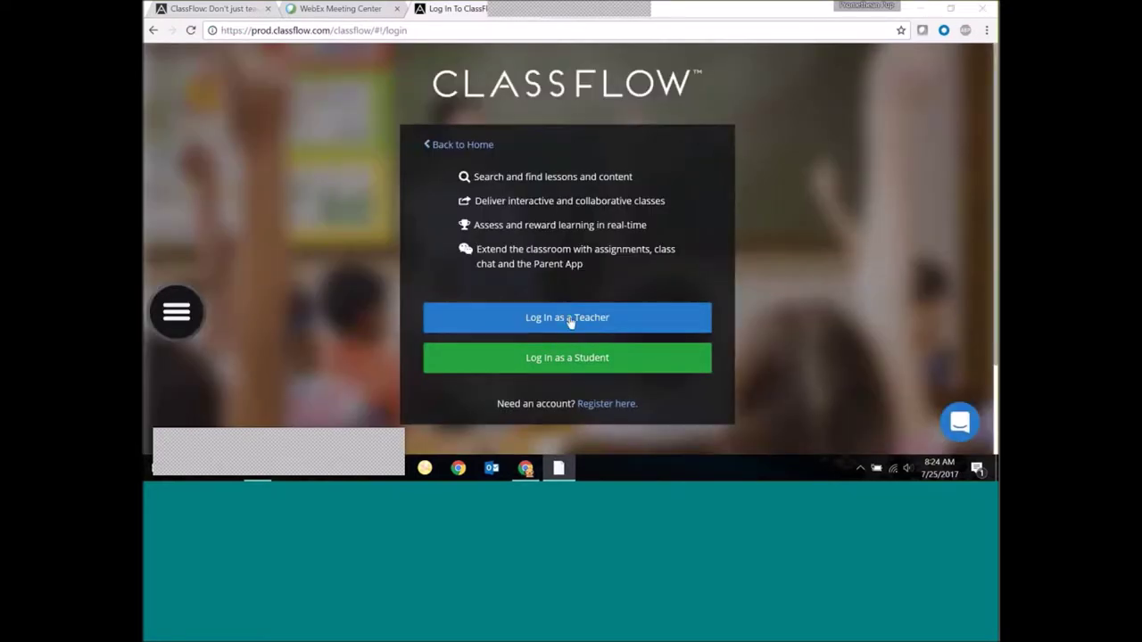
left_click(571, 321)
left_click(579, 333)
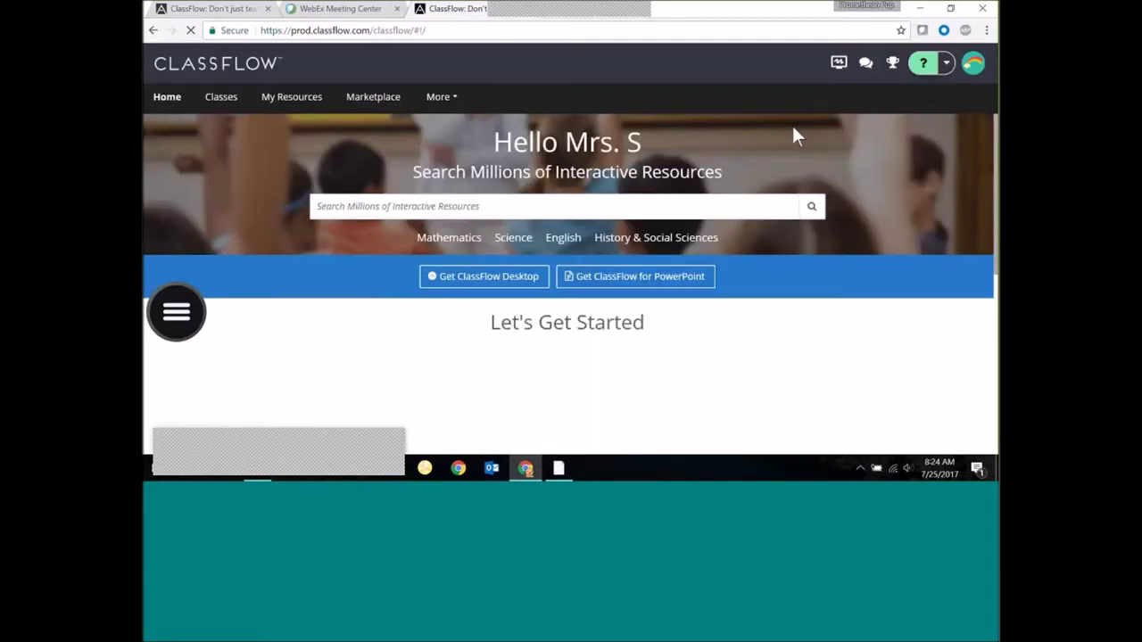
View the Get ClassFlow Desktop download page and log out of the teacher account.
left_click(498, 285)
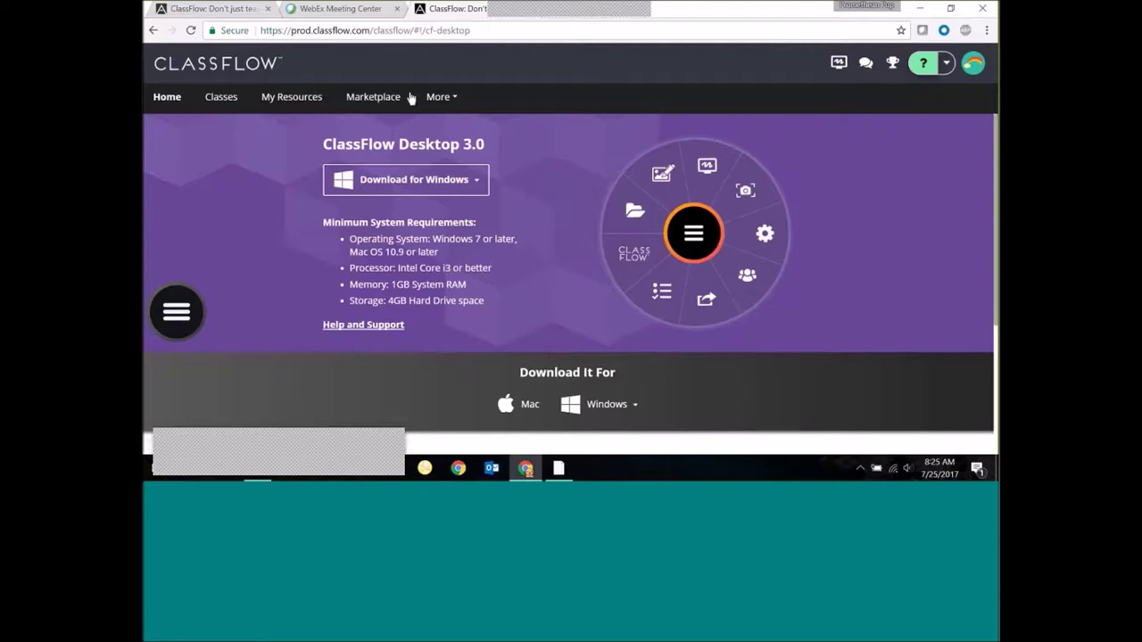
left_click(972, 67)
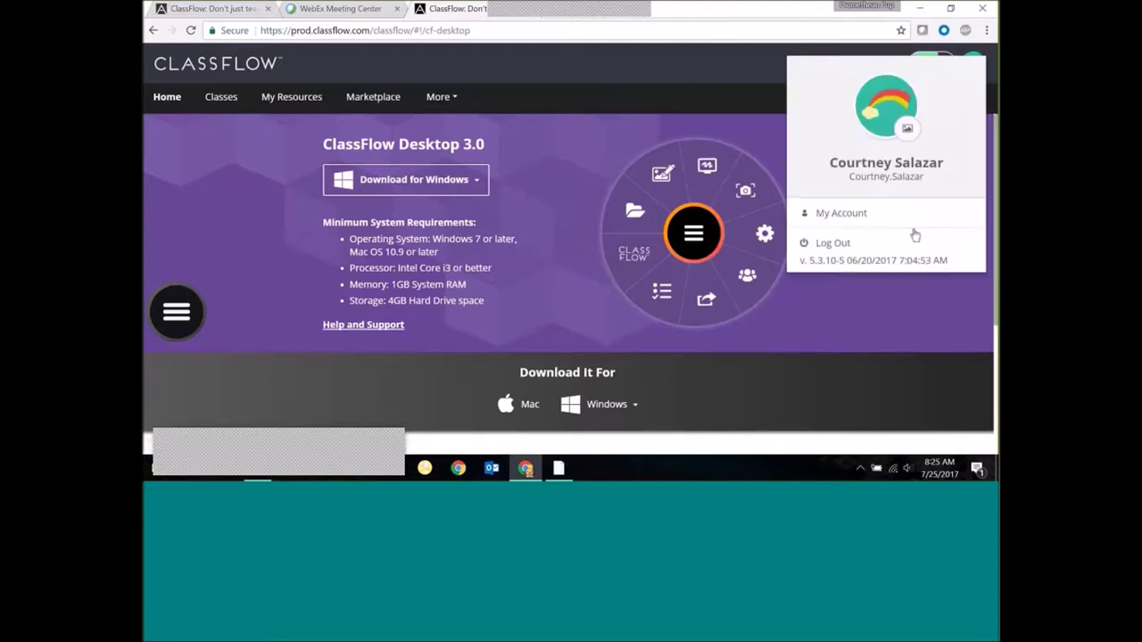
left_click(908, 243)
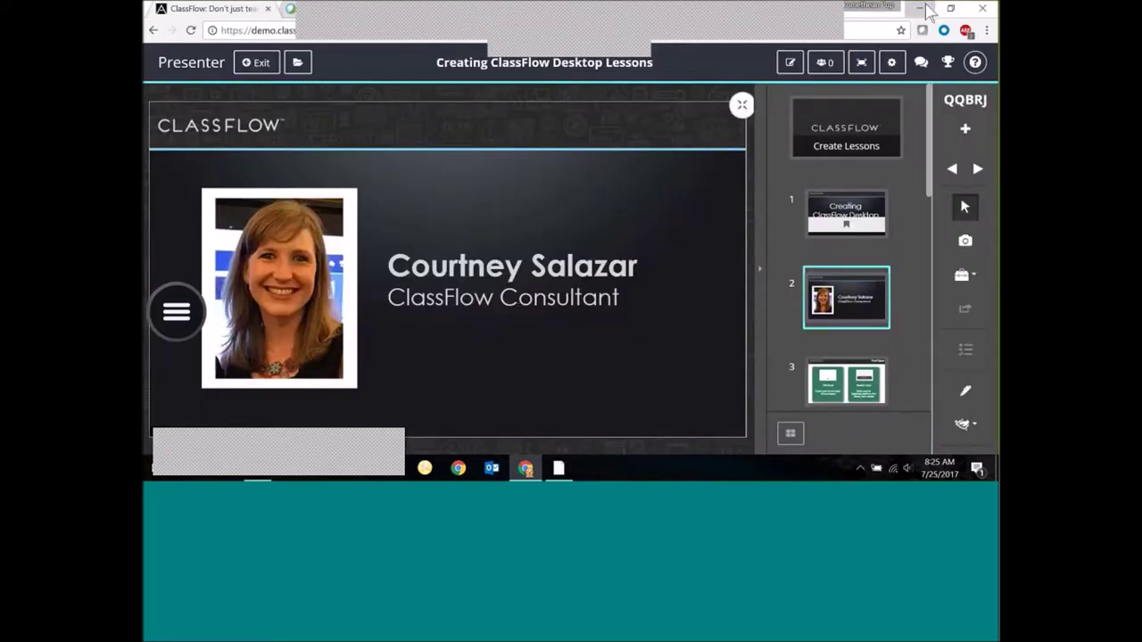
Return to the desktop and expand the floating launcher into its tool wheel.
left_click(923, 9)
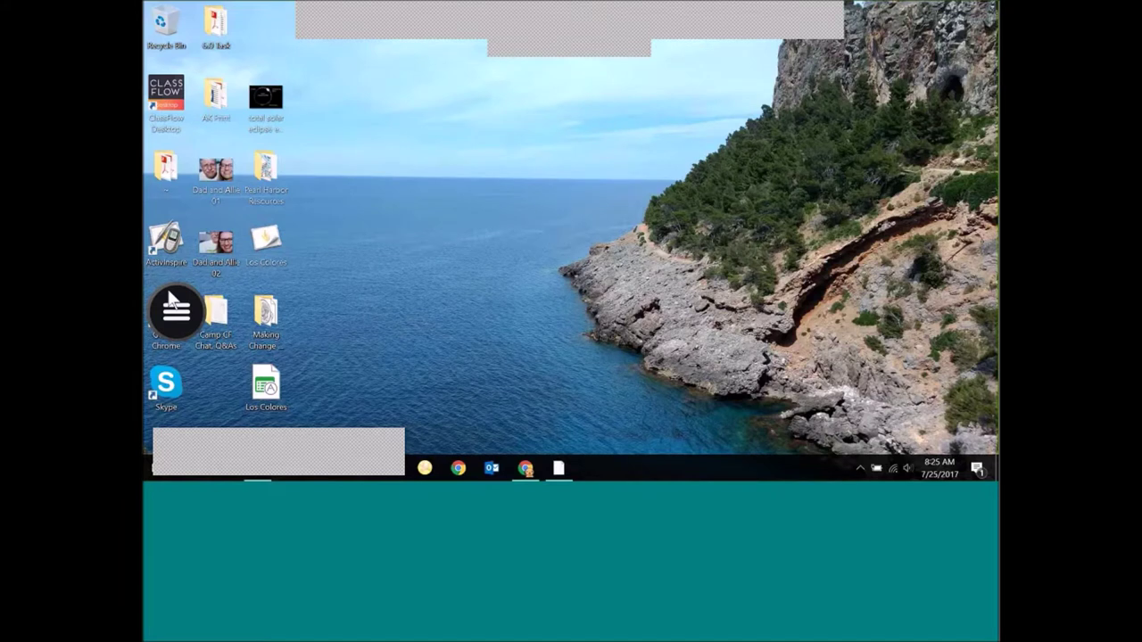
left_click(175, 306)
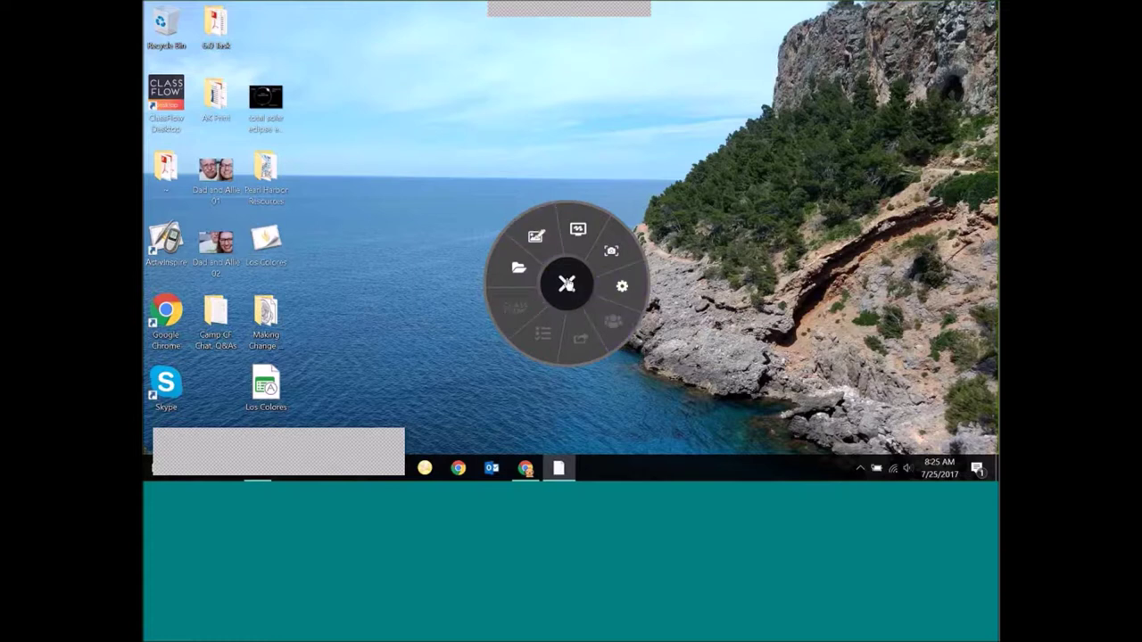
mouse_move(525, 419)
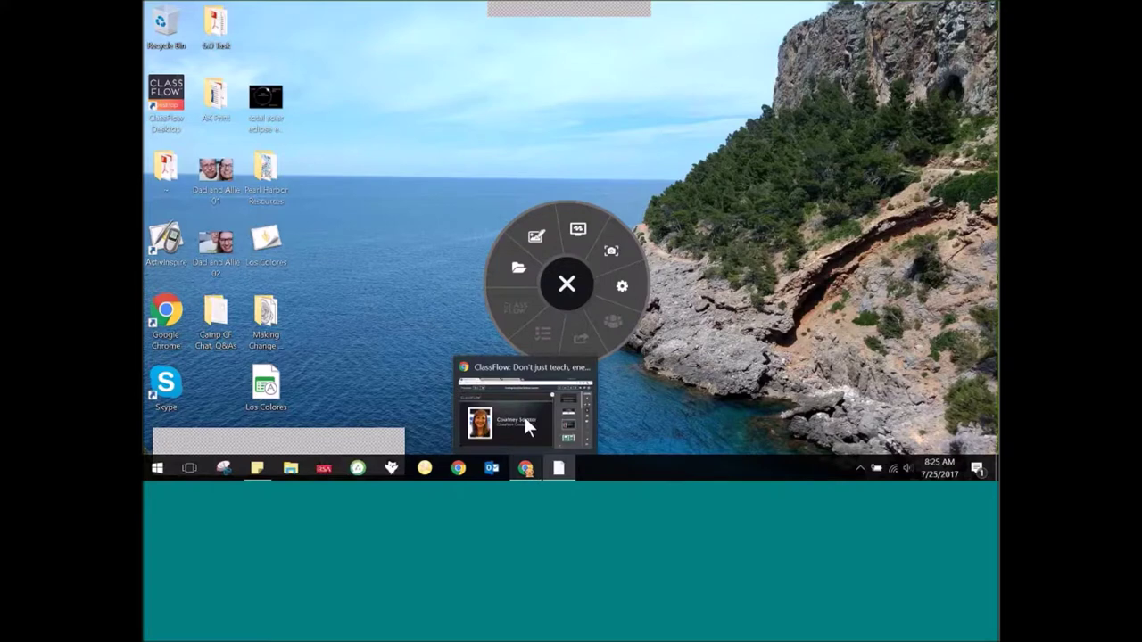
Switch back to Chrome, collapse the launcher's tool wheel and step through the presentation to card 7.
left_click(528, 471)
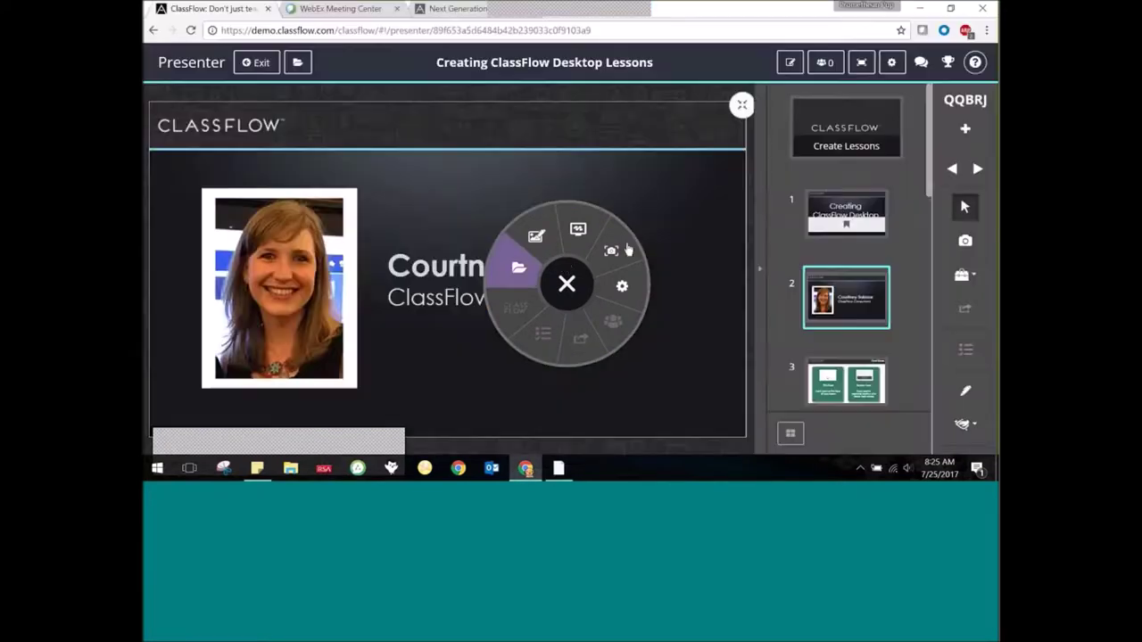
left_click(567, 282)
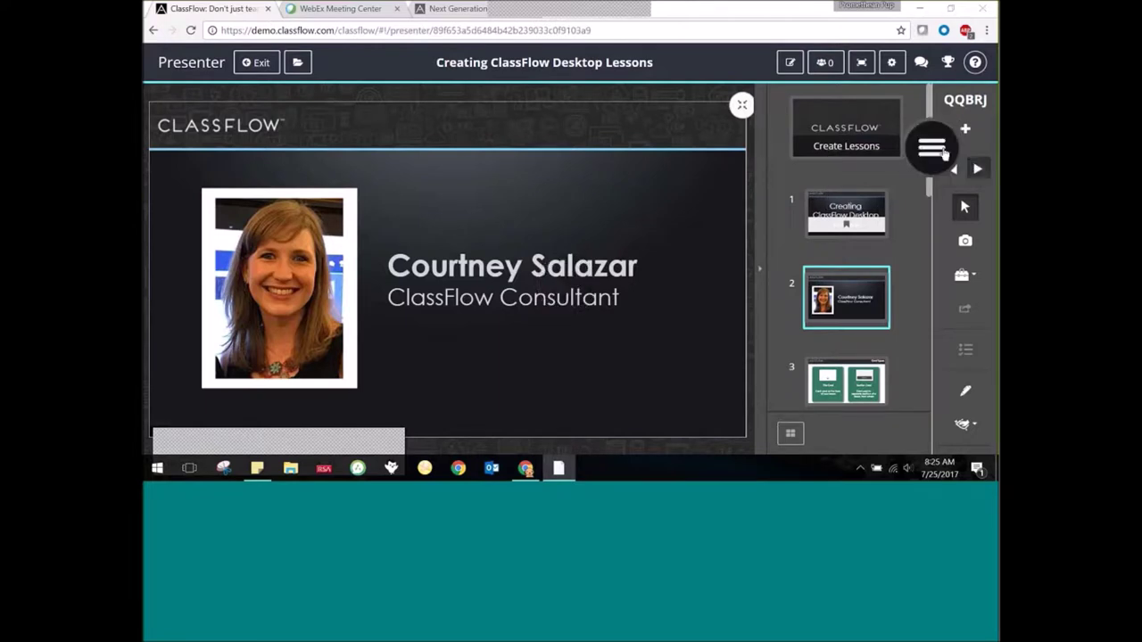
key("Right")
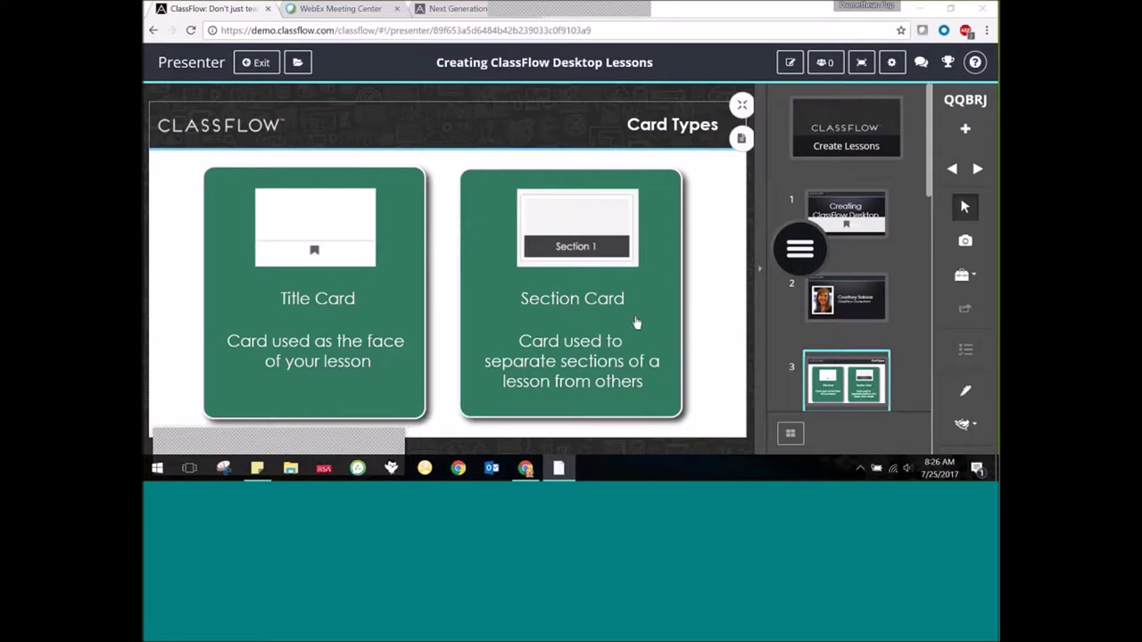
left_click(977, 170)
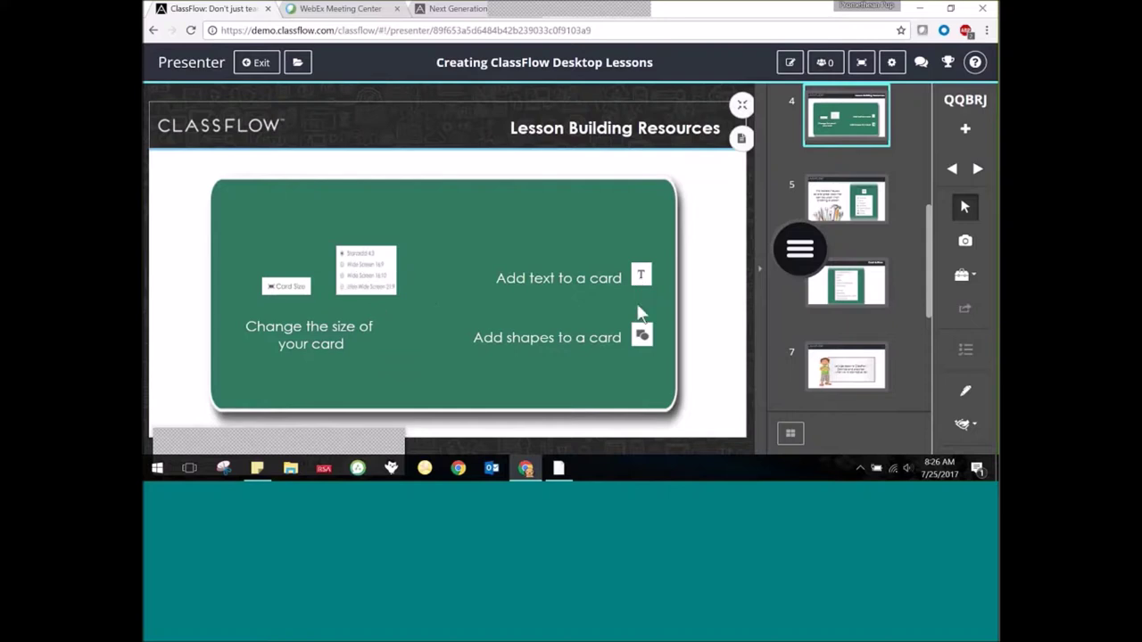
left_click(979, 170)
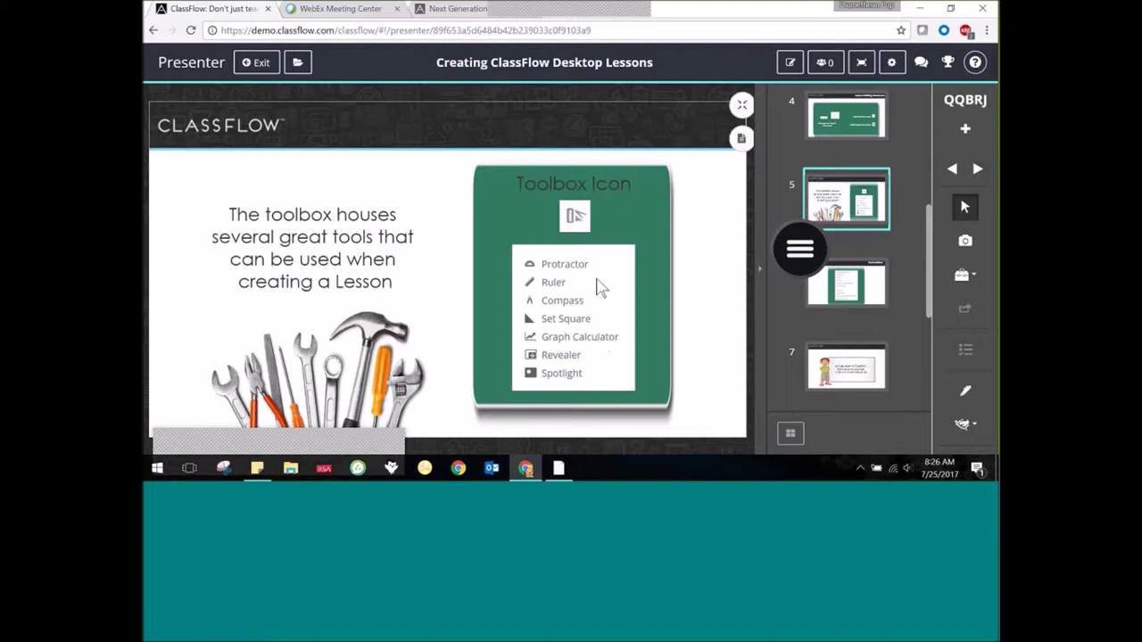
left_click(978, 169)
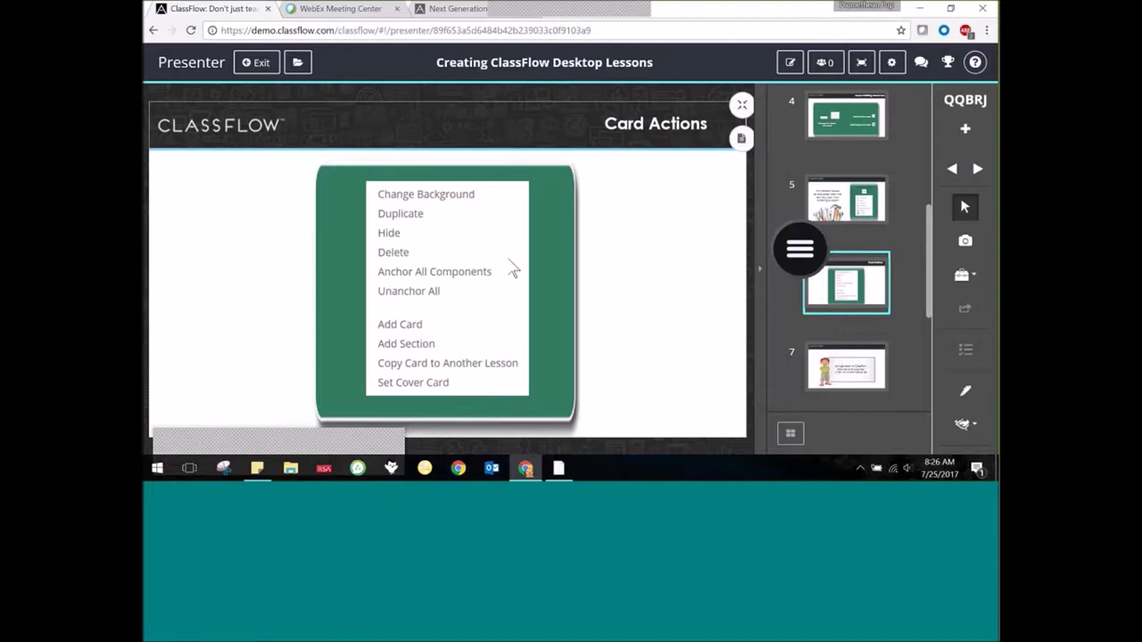
left_click(979, 168)
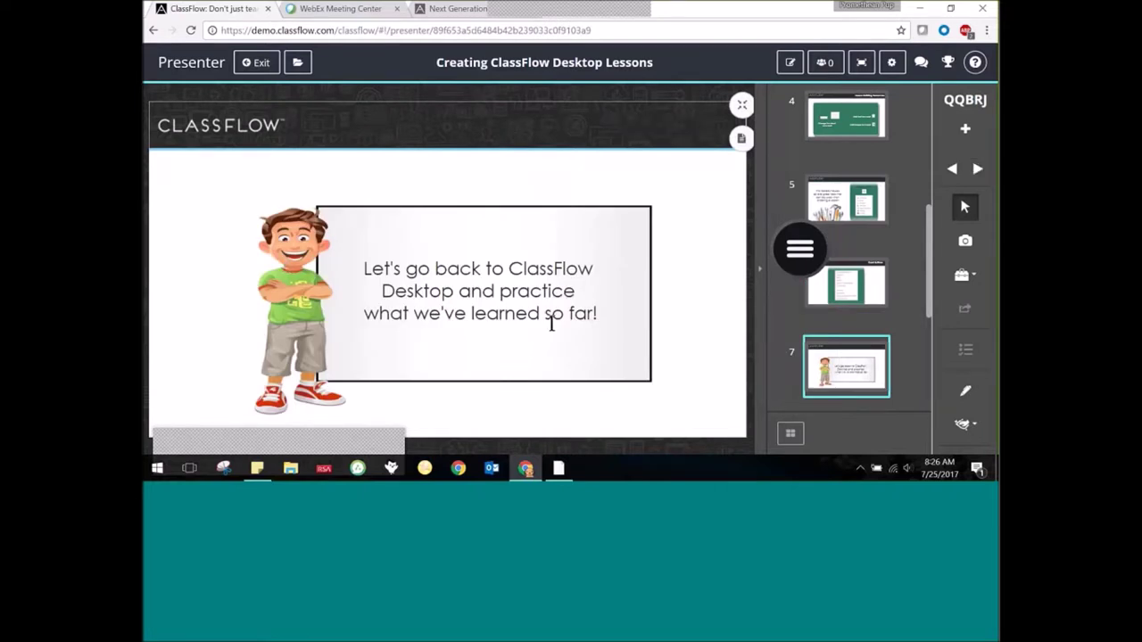
Return to the desktop and open the resources window from the floating launcher's tool wheel.
left_click(923, 10)
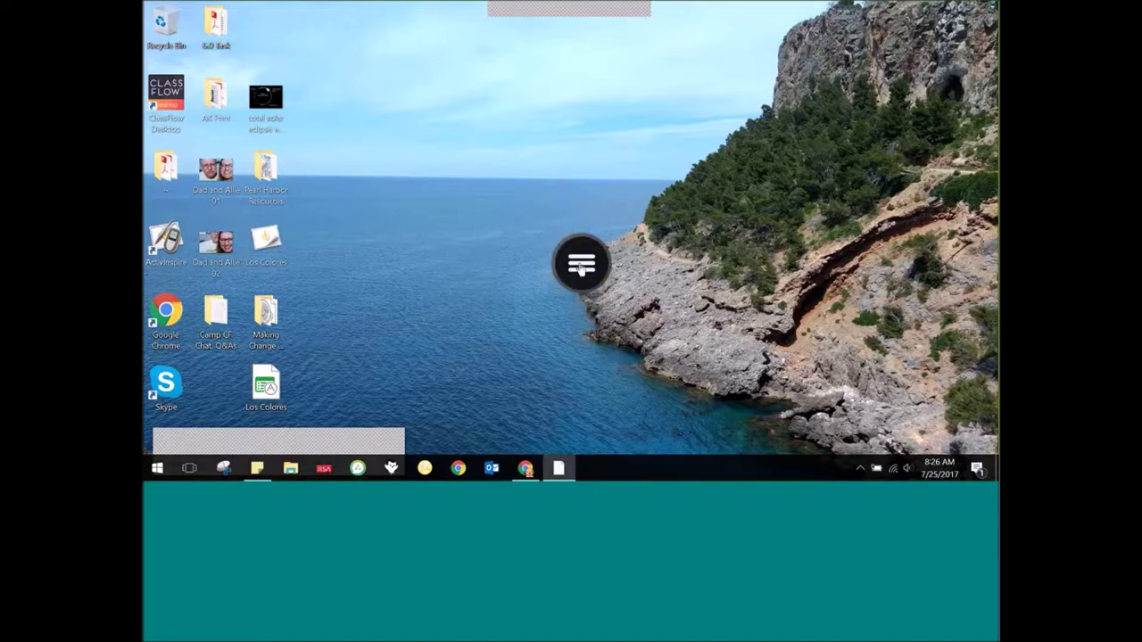
left_click(581, 265)
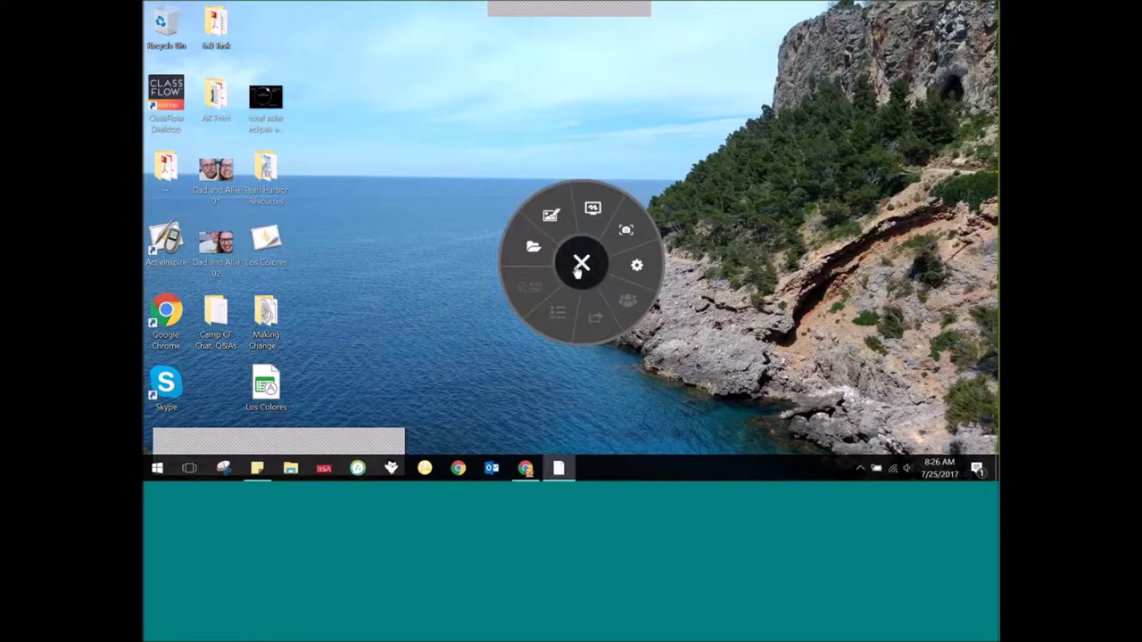
left_click(582, 264)
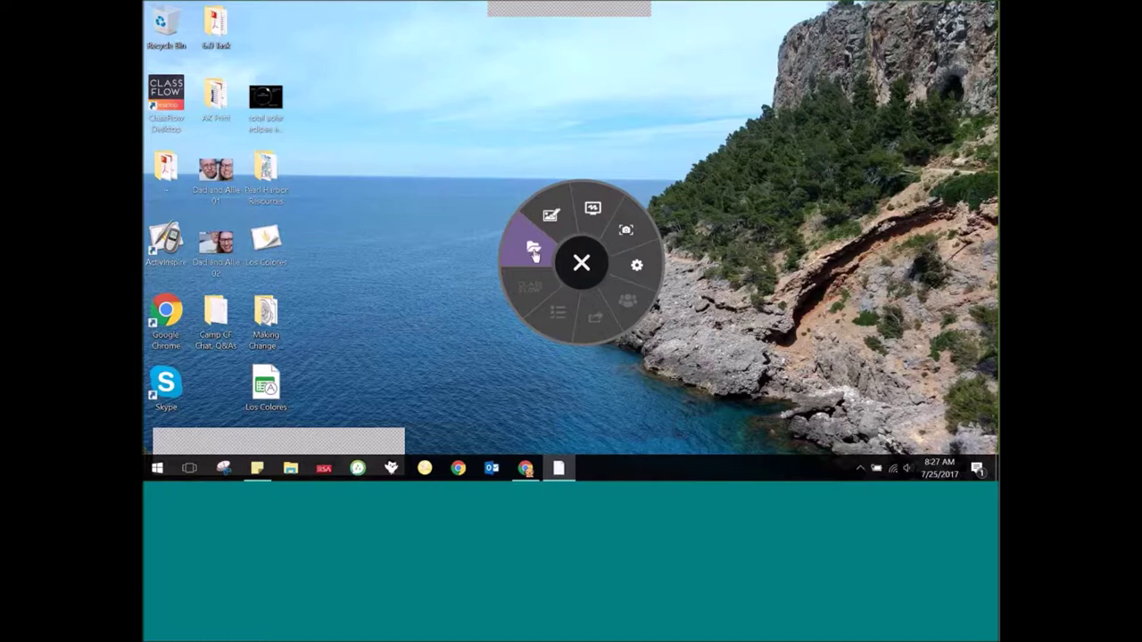
left_click(533, 254)
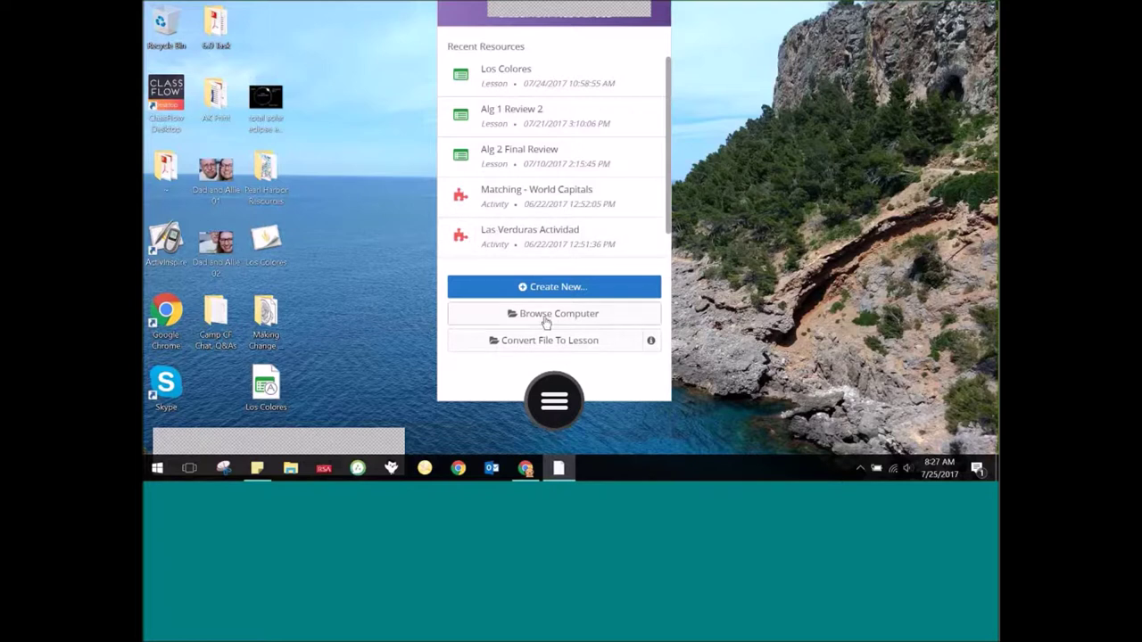
Check which file types can be converted to a lesson and close the list.
left_click(651, 343)
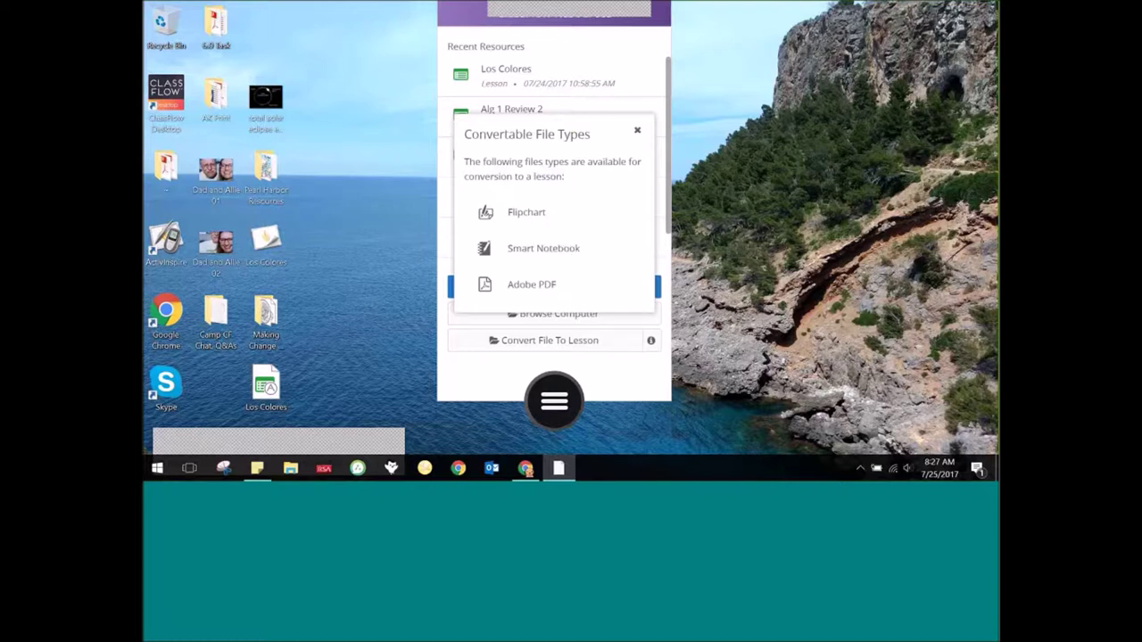
left_click(637, 132)
Create a new lesson and move the floating launcher off the blank card.
left_click(564, 293)
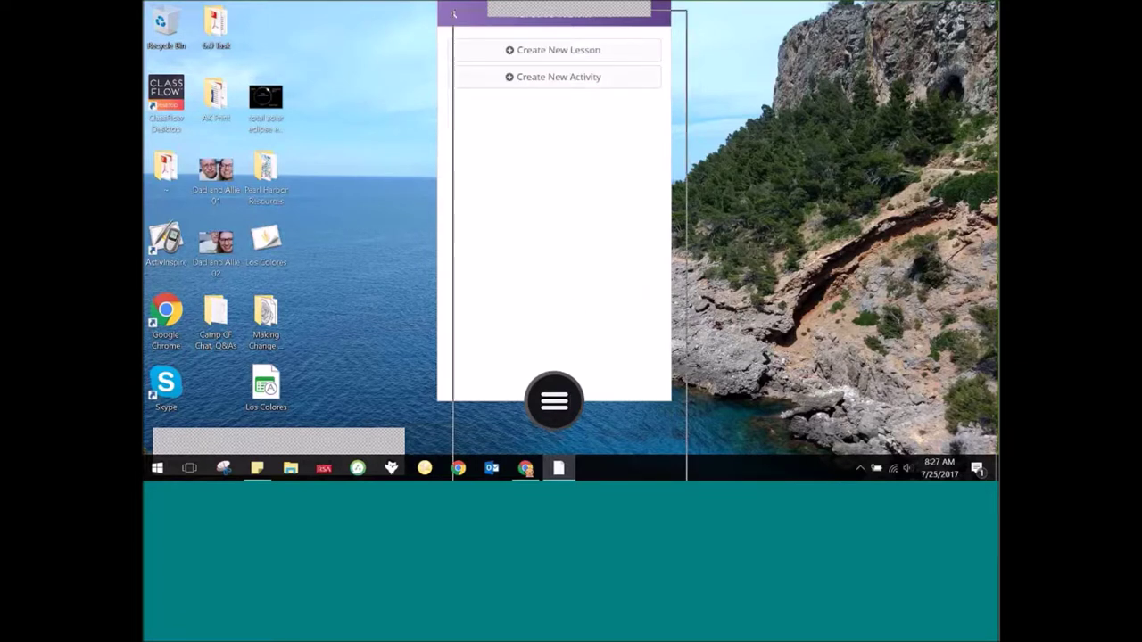
left_click(587, 64)
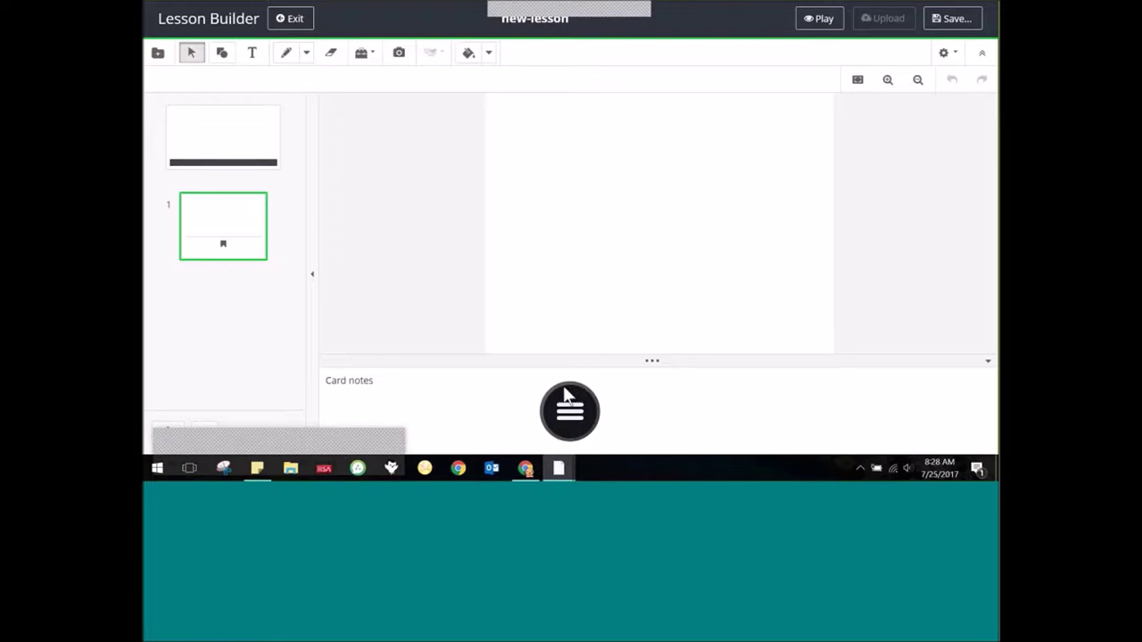
left_click_drag(564, 394, 912, 240)
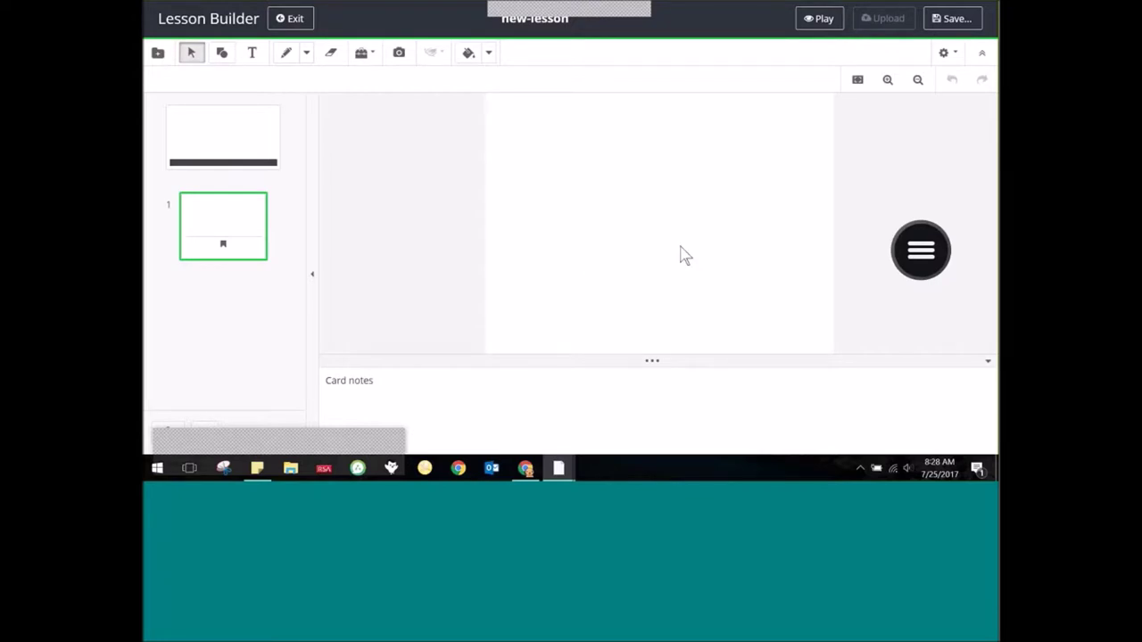
Shrink the card notes area below the blank card slightly, and collapse it completely.
mouse_move(204, 216)
left_click(389, 380)
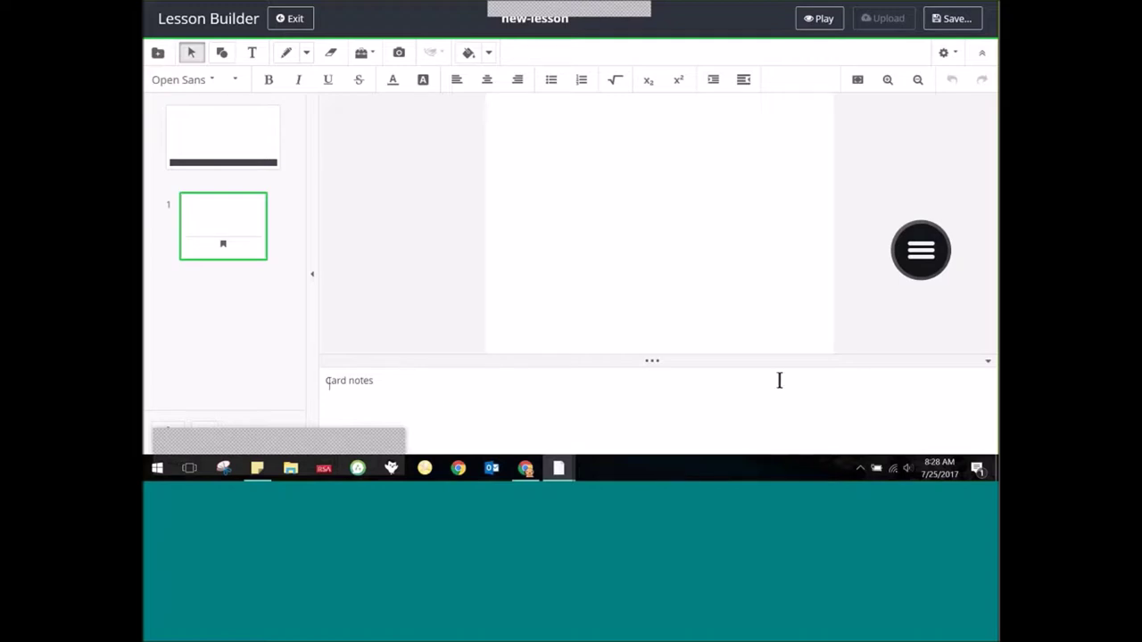
left_click_drag(652, 360, 650, 375)
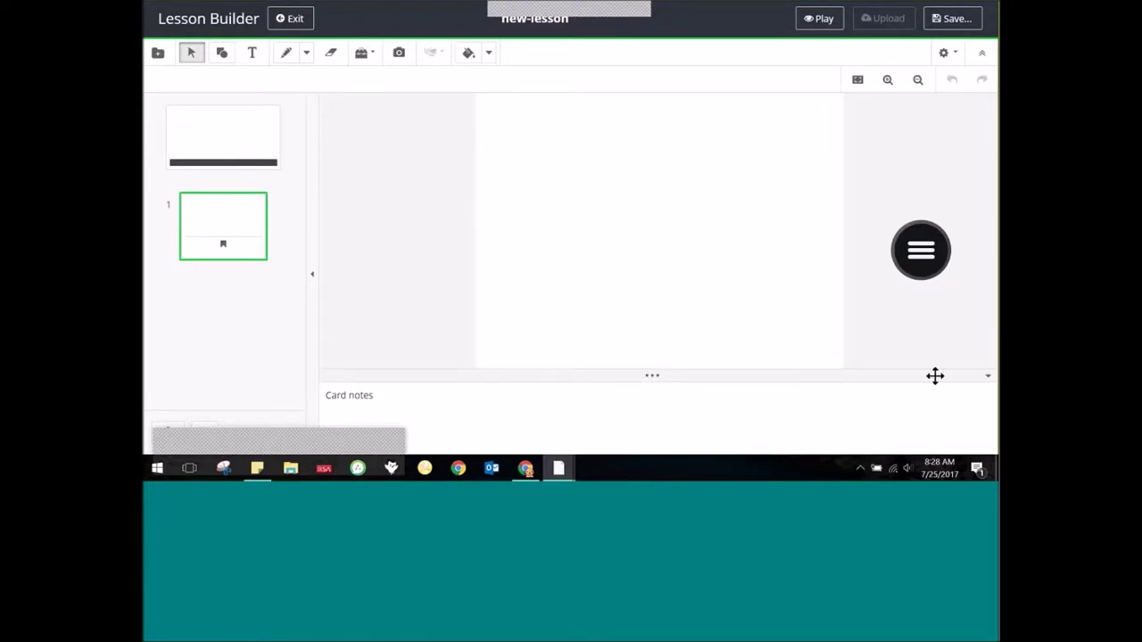
left_click(988, 379)
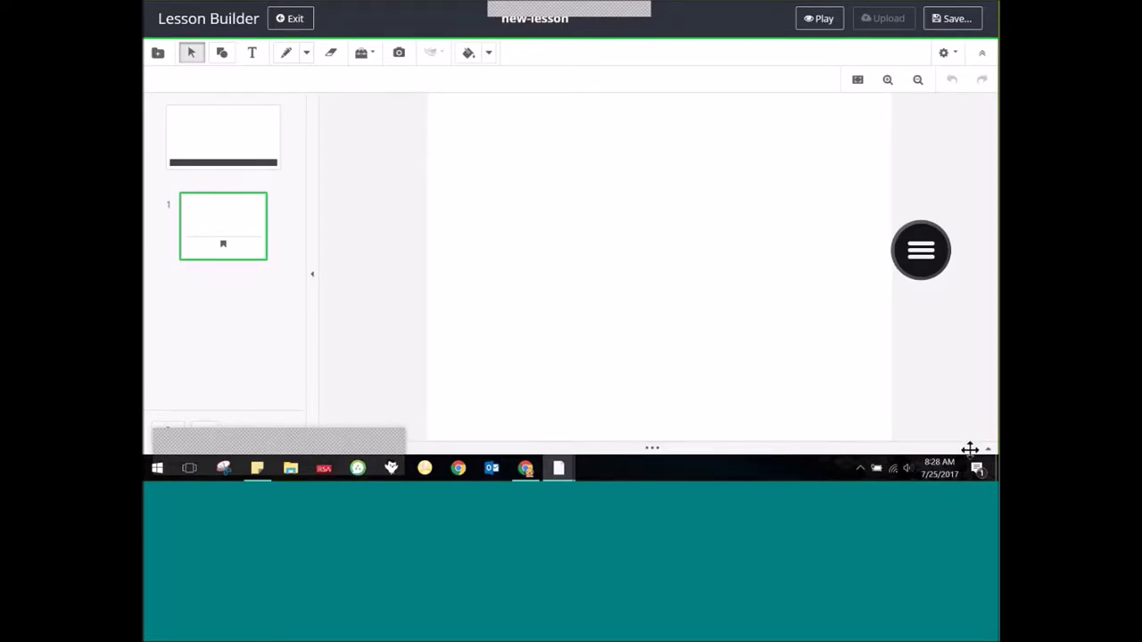
Expand the card notes area, place the cursor in the notes field, and collapse the area again.
left_click(990, 453)
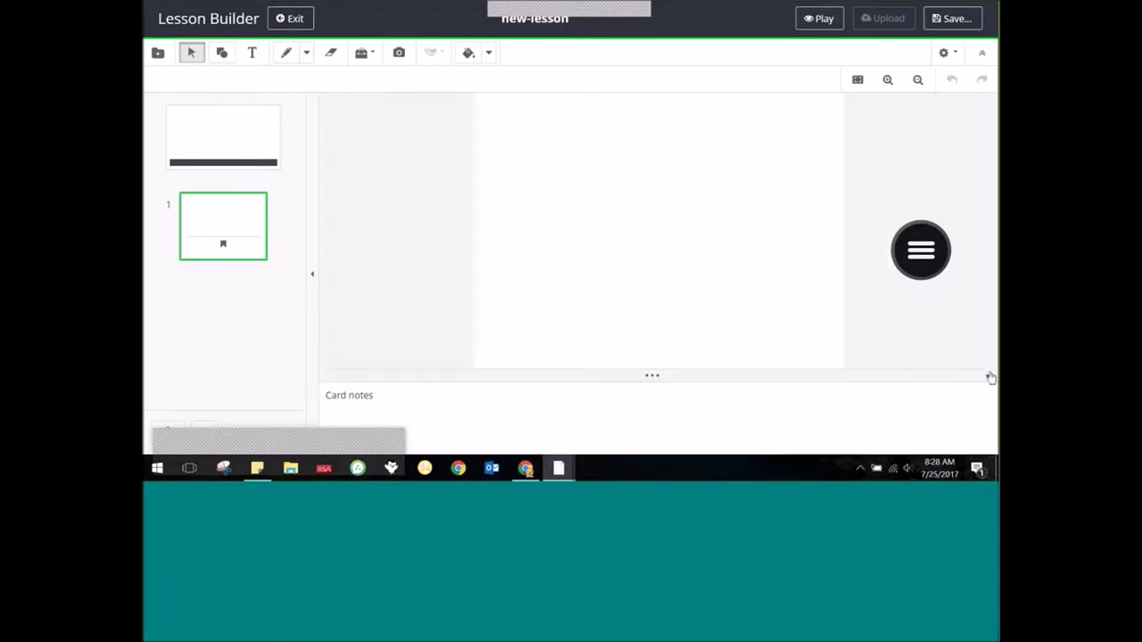
left_click(620, 400)
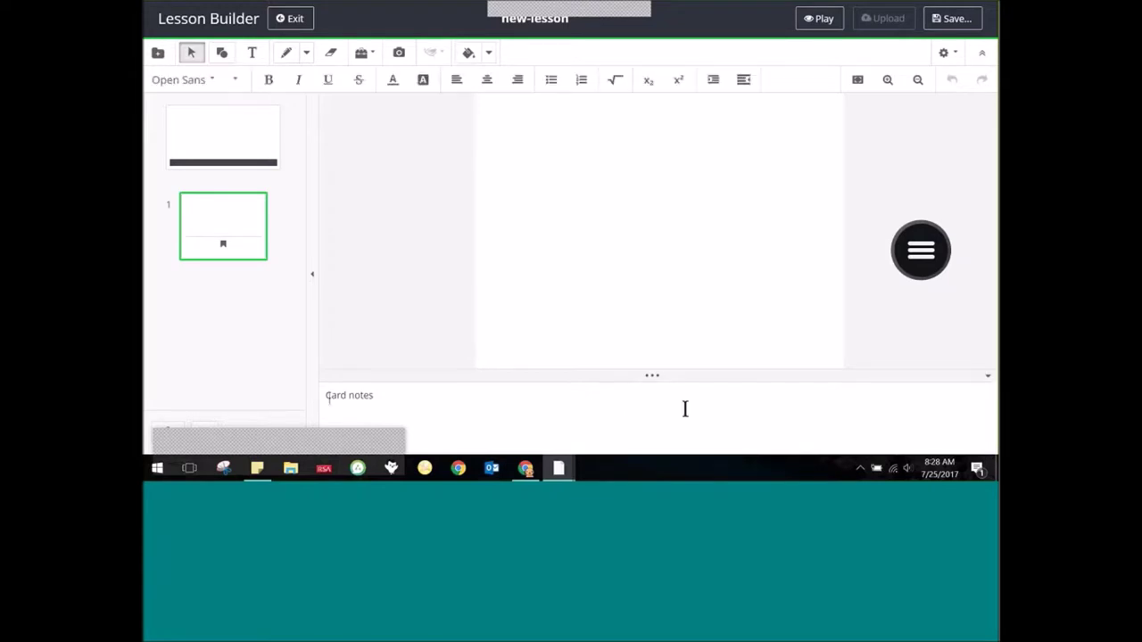
left_click(990, 382)
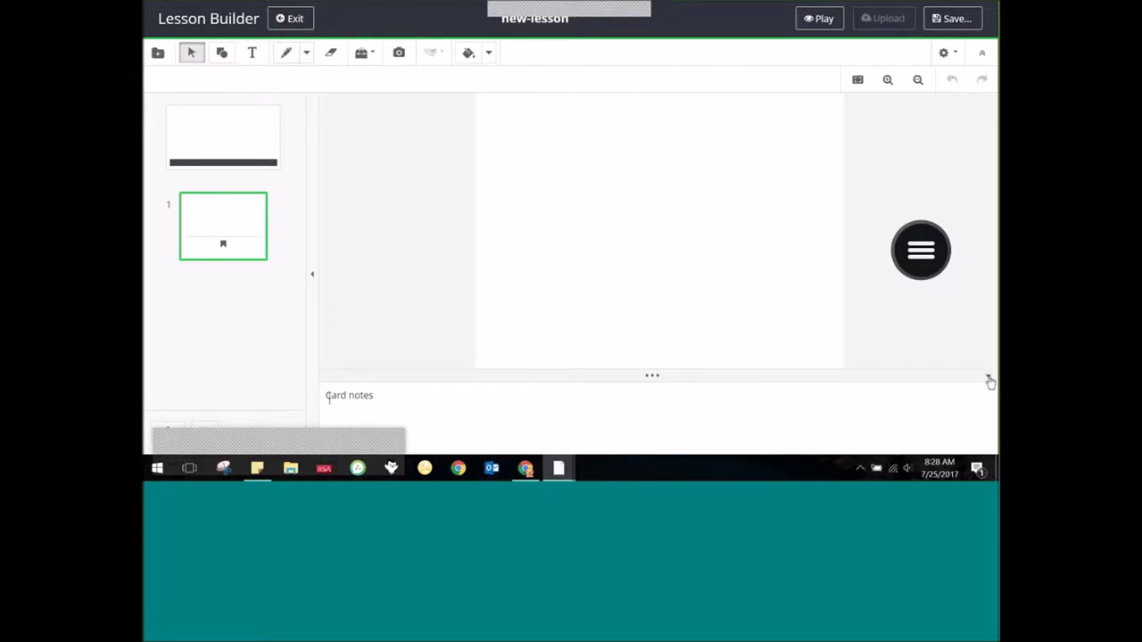
left_click(991, 382)
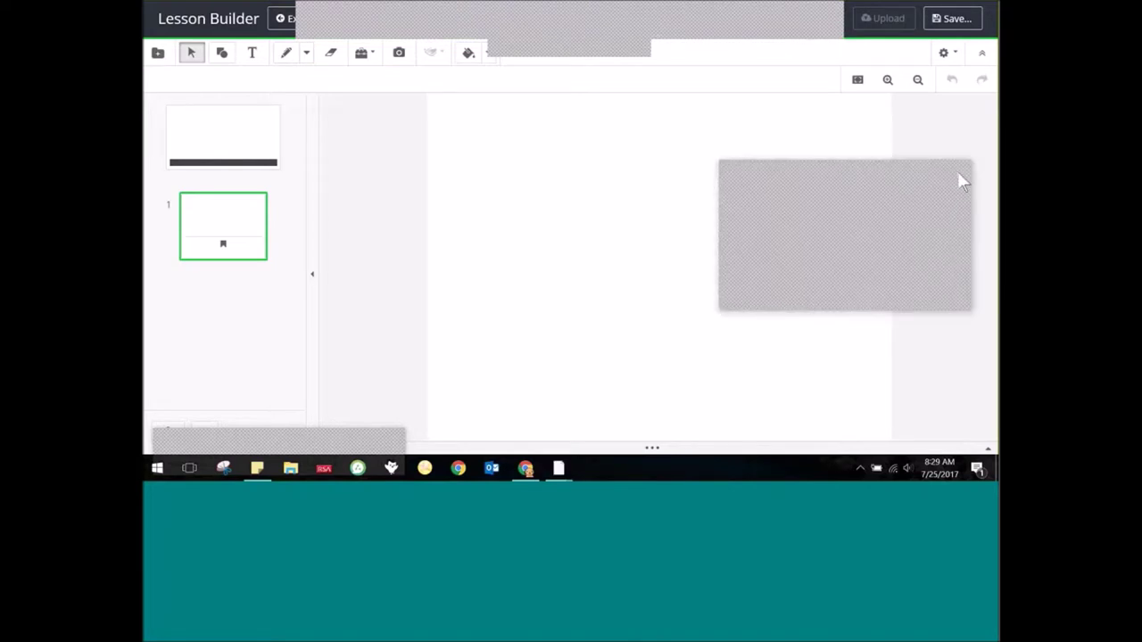
Set the toolbar to show icons with text labels, and hide and restore the Lesson Builder header.
left_click(952, 54)
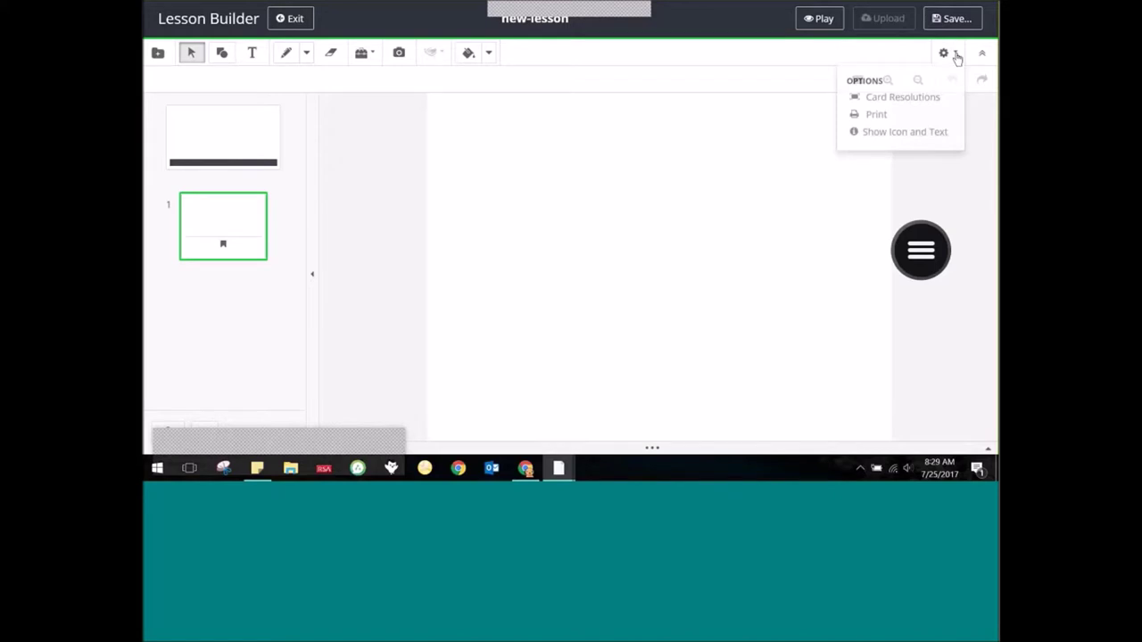
left_click(931, 141)
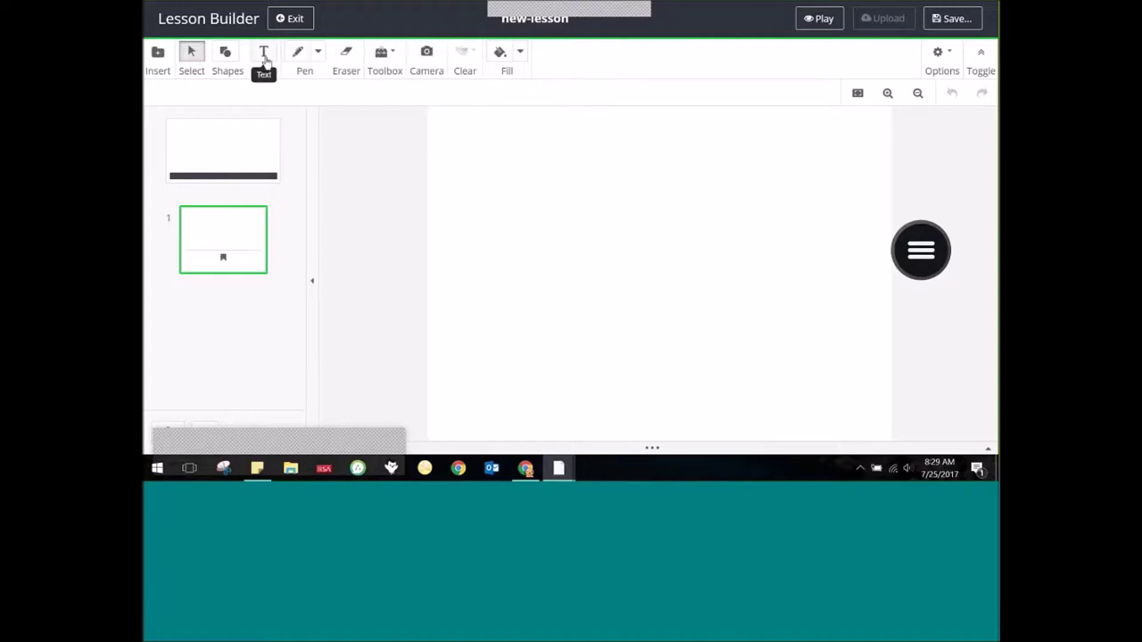
left_click(955, 55)
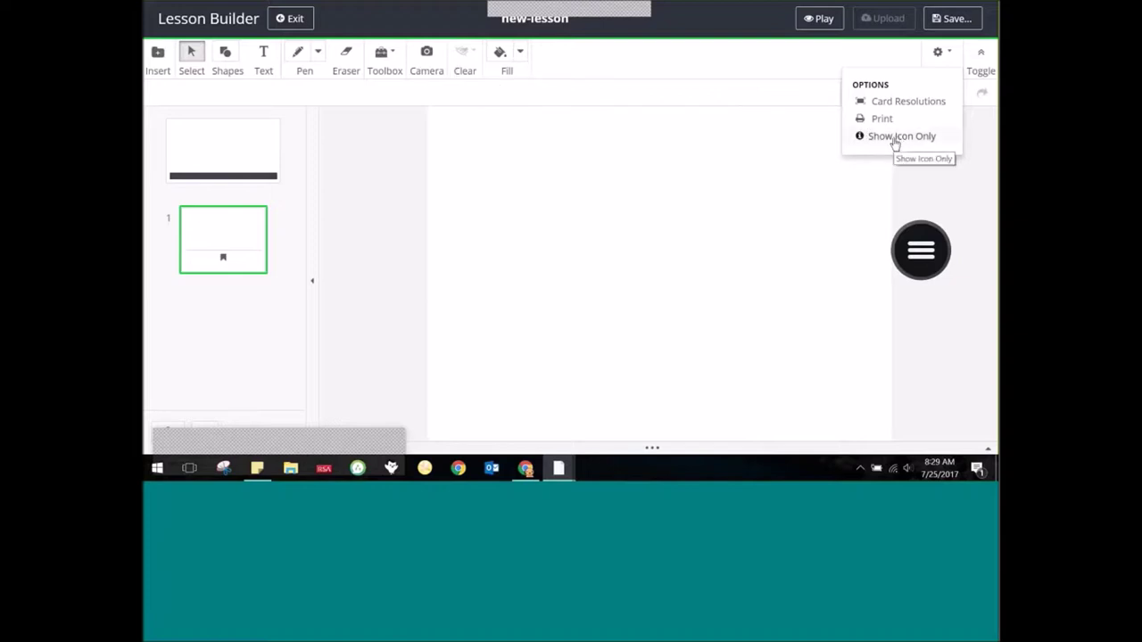
left_click(759, 159)
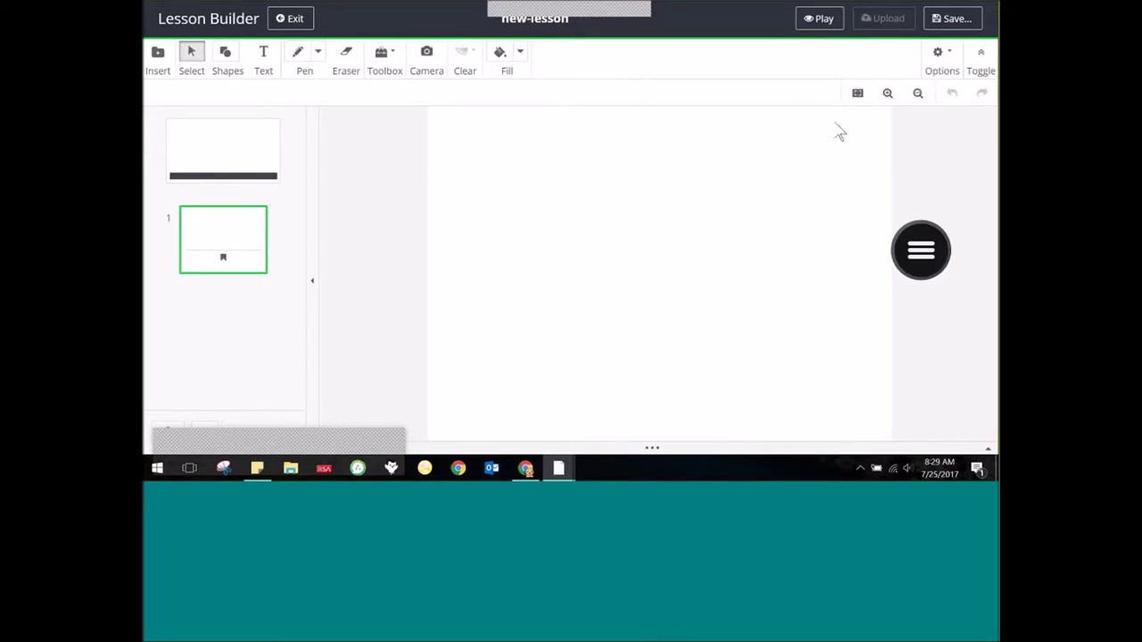
left_click(984, 56)
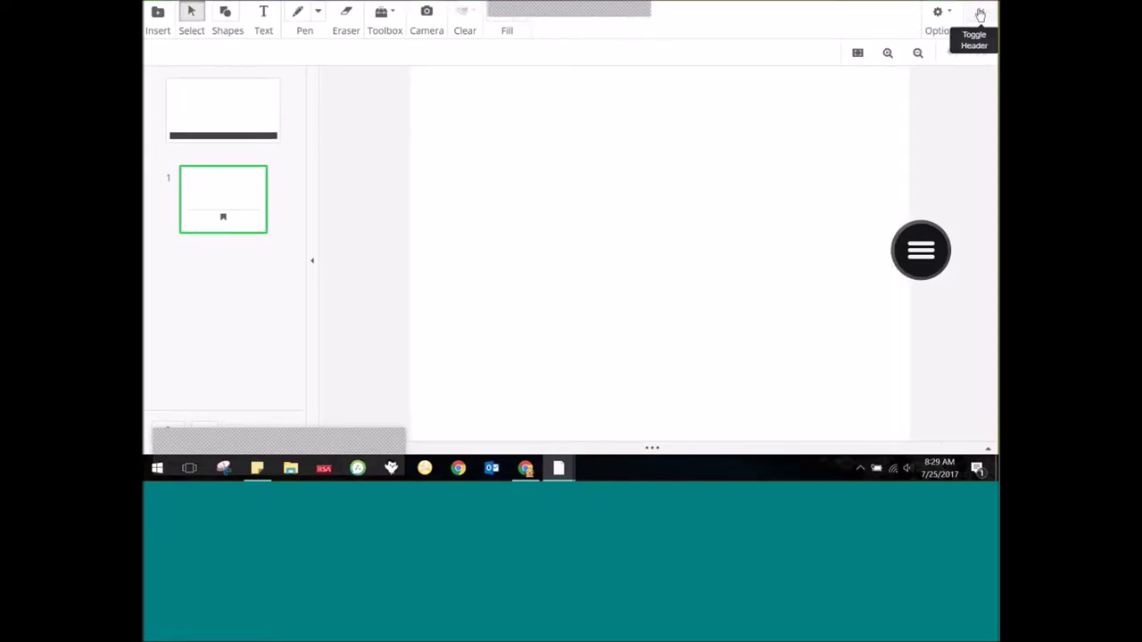
left_click(980, 15)
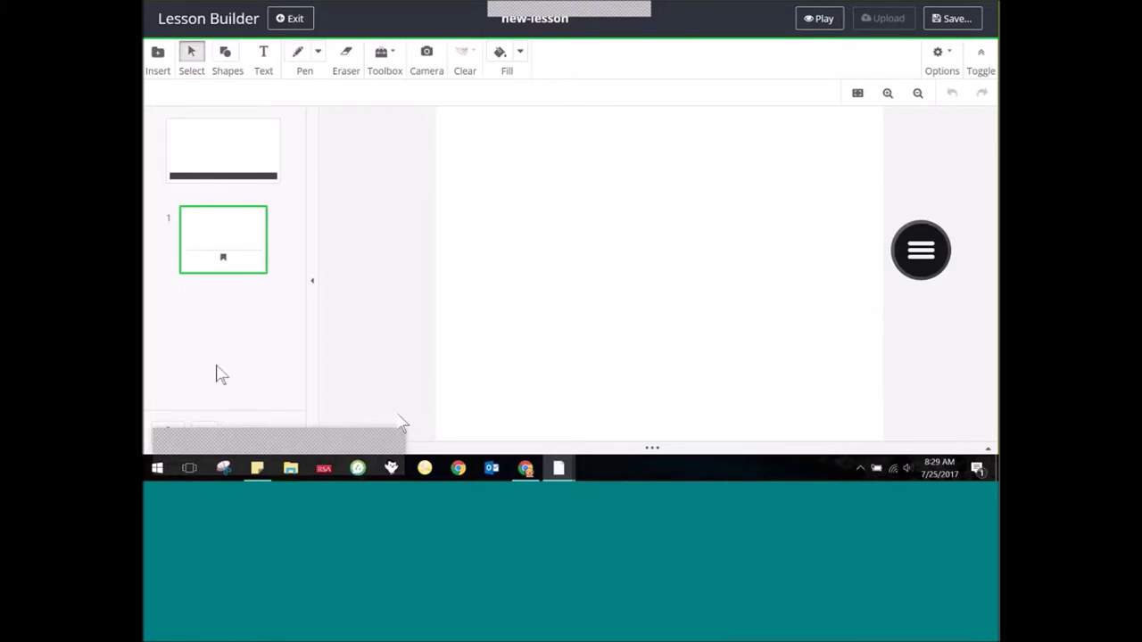
Add a text box near the top of card 1 containing the title "Making Change".
mouse_move(204, 231)
left_click(268, 51)
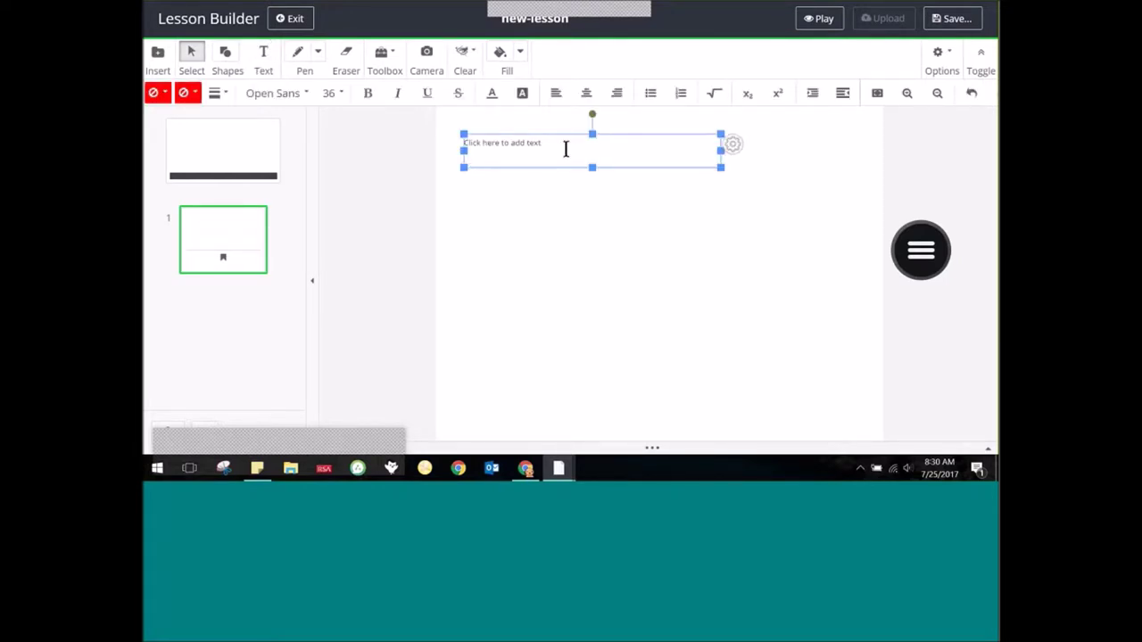
type("Makn")
key("BackSpace")
type("ing C")
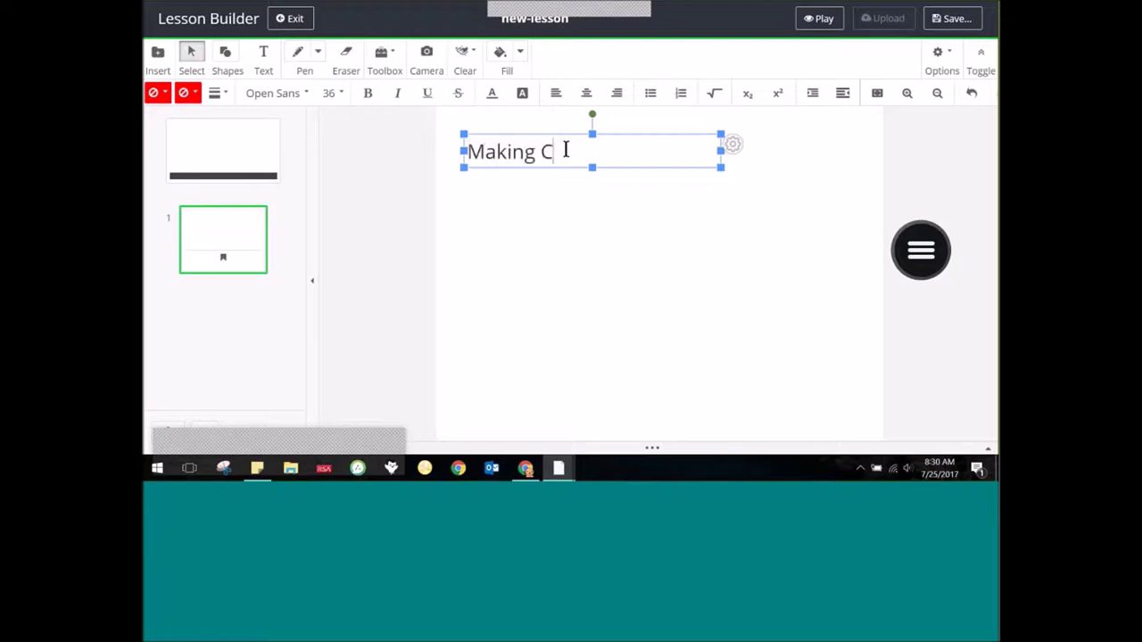
type("hange")
Format the whole "Making Change" title in the Arial font with blue text.
key("ctrl+a")
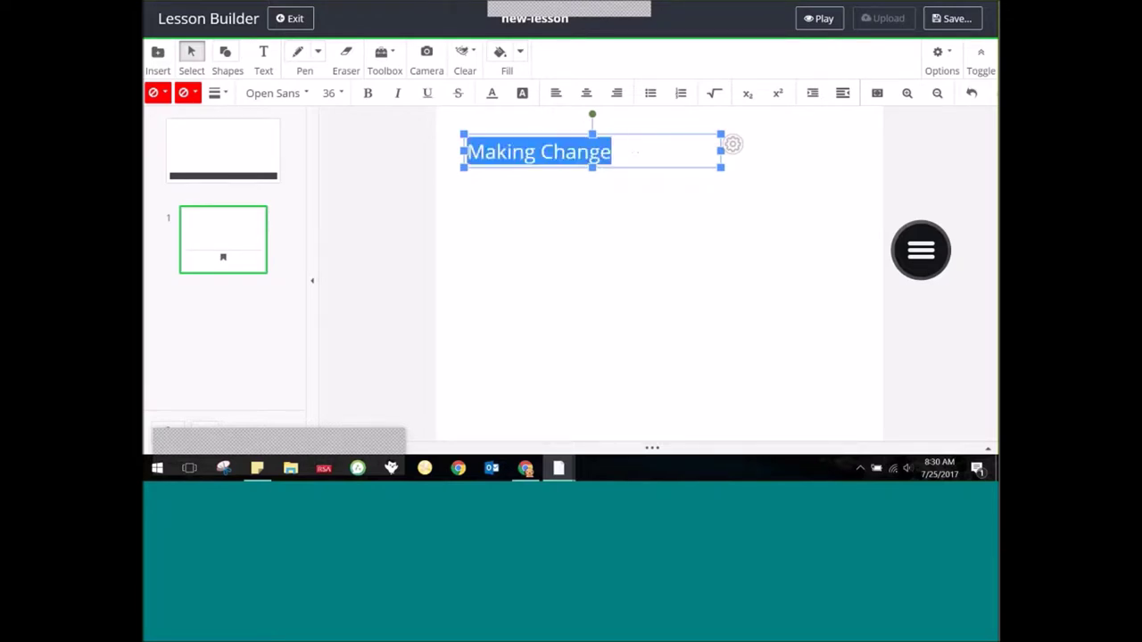
left_click(297, 105)
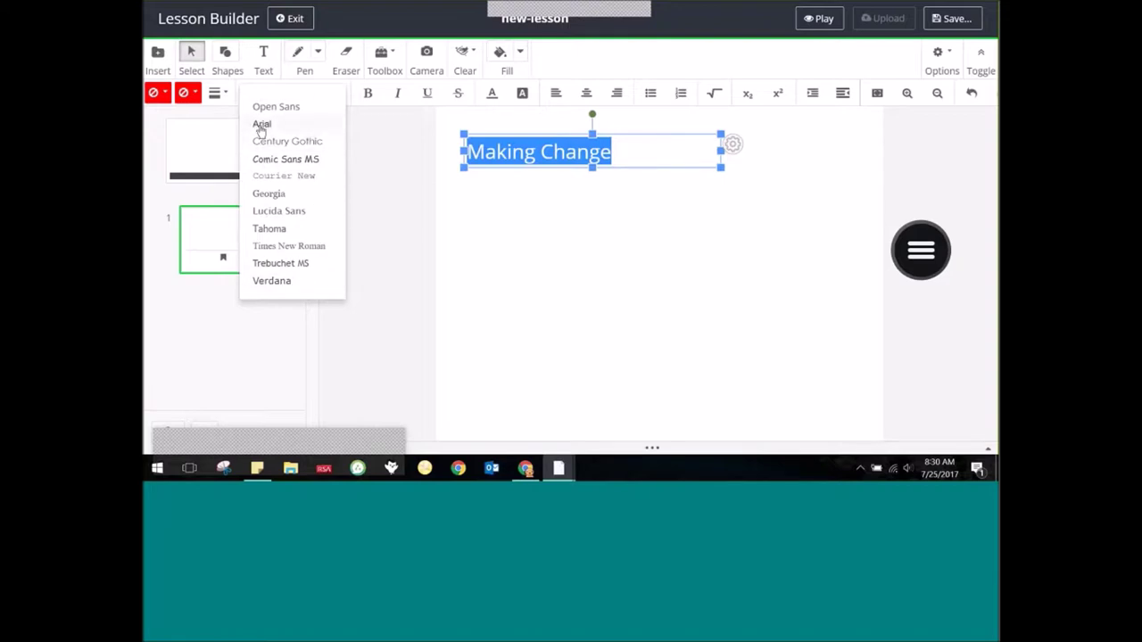
left_click(260, 123)
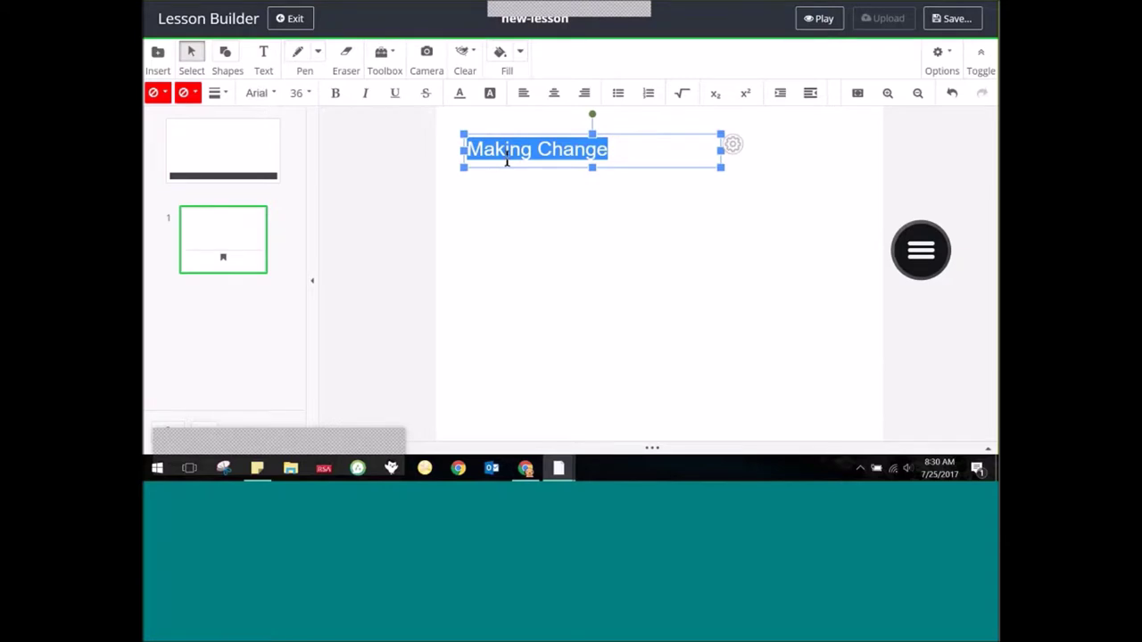
left_click(464, 95)
left_click(589, 140)
left_click(610, 149)
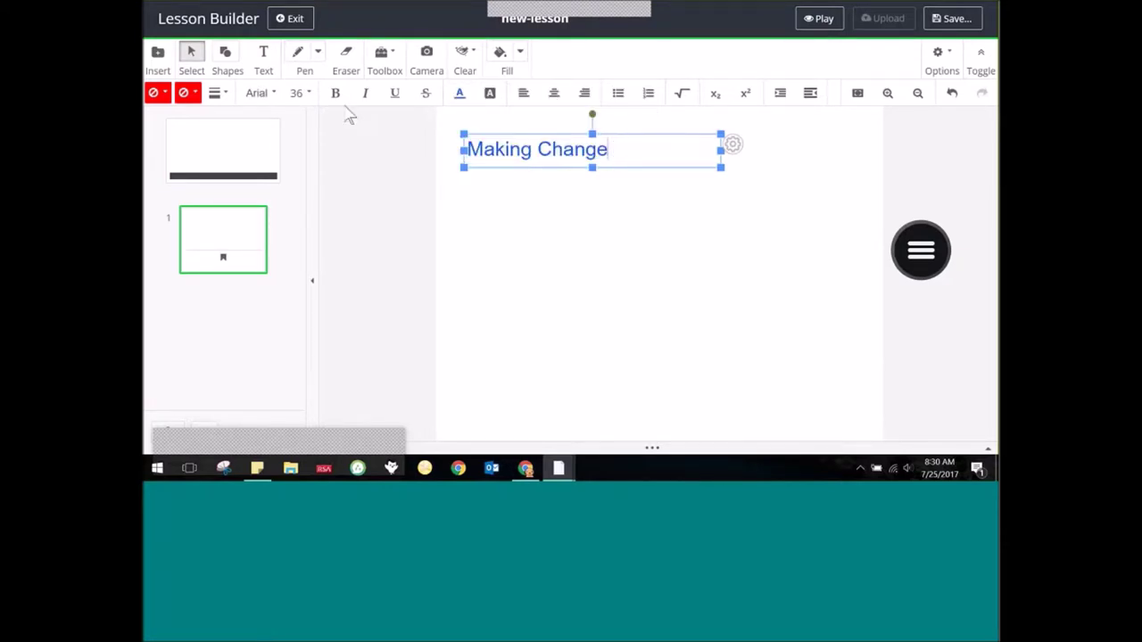
Add a second, empty text box below the title and delete it.
left_click(264, 54)
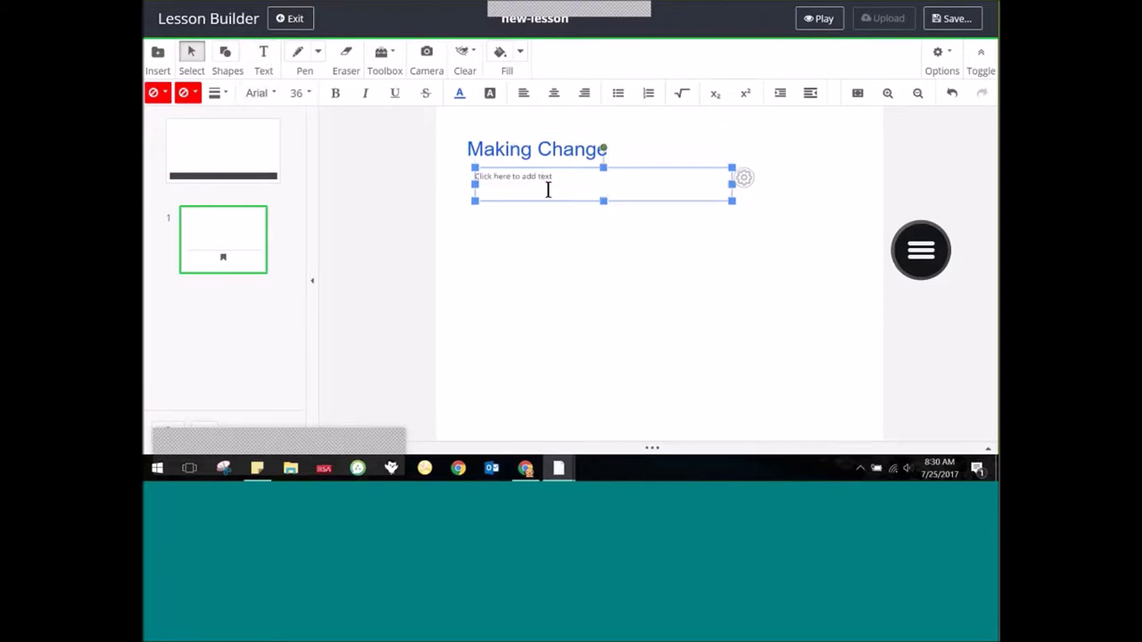
left_click(746, 179)
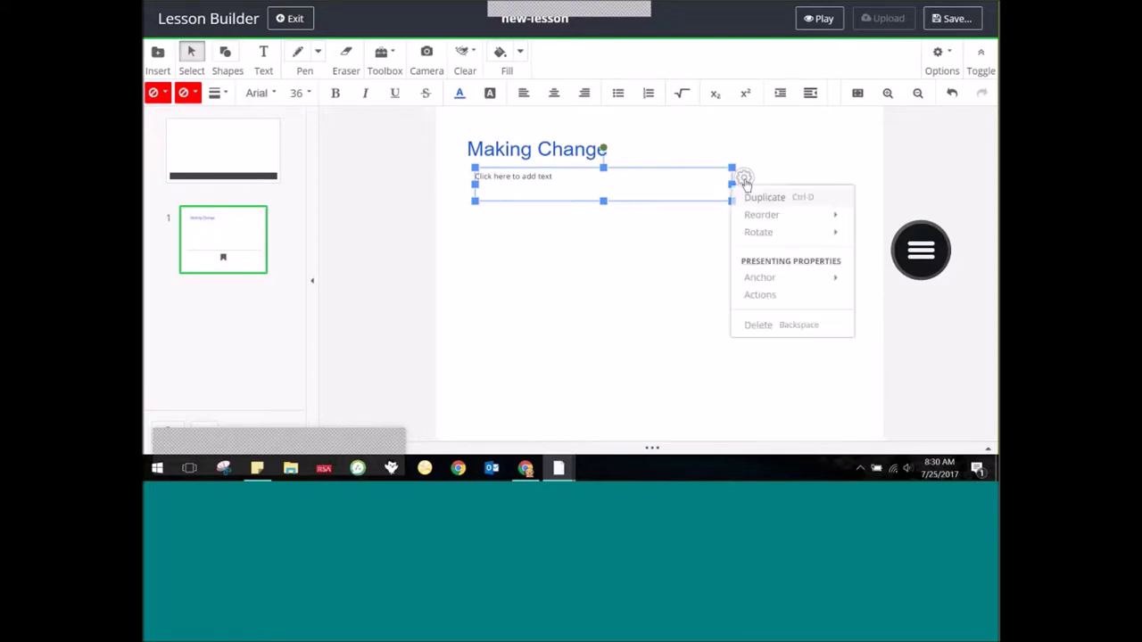
left_click(802, 344)
Center-align the "Making Change" text and move its text box to the top middle of the card.
left_click(561, 149)
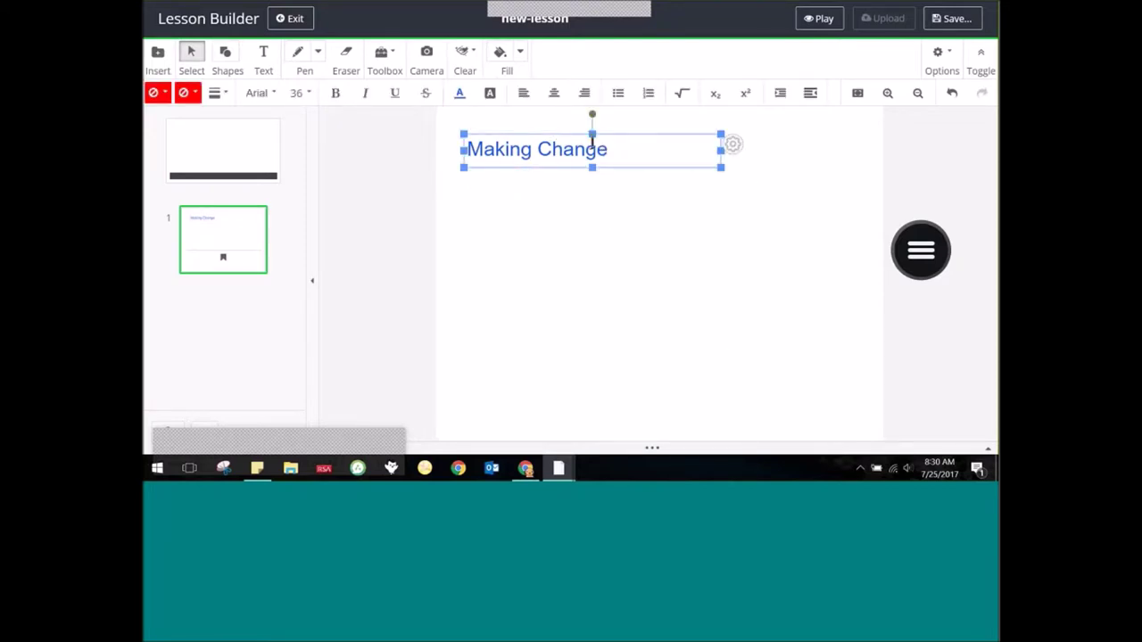
triple_click(616, 156)
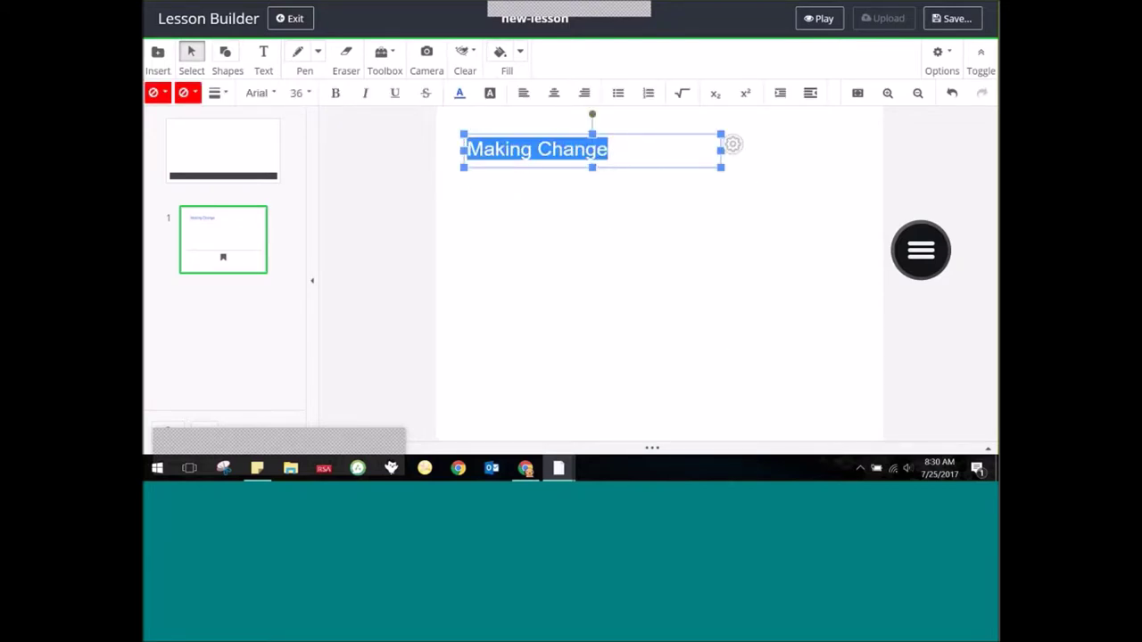
left_click(554, 94)
left_click_drag(629, 135, 697, 130)
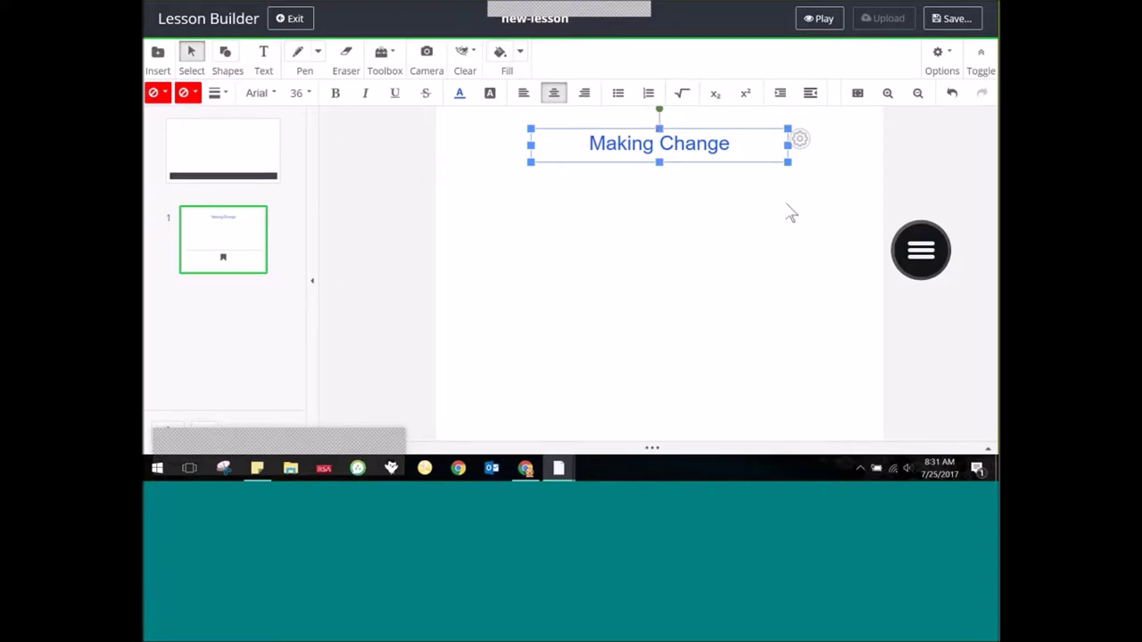
Change the card size to Wide Screen 16:9 and apply it.
left_click(950, 61)
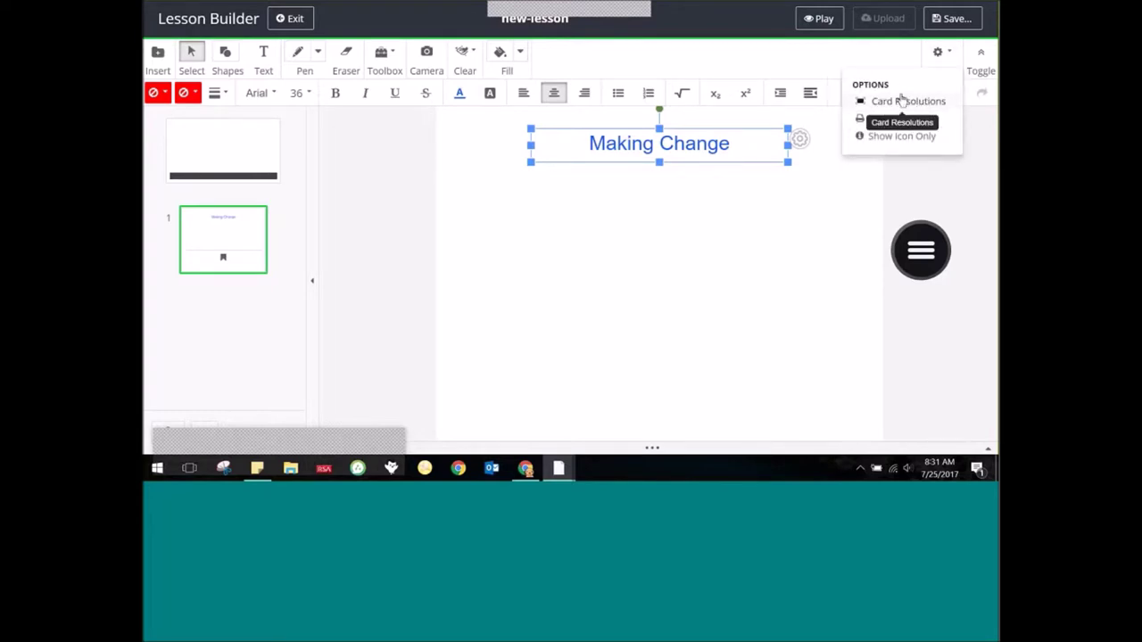
left_click(928, 106)
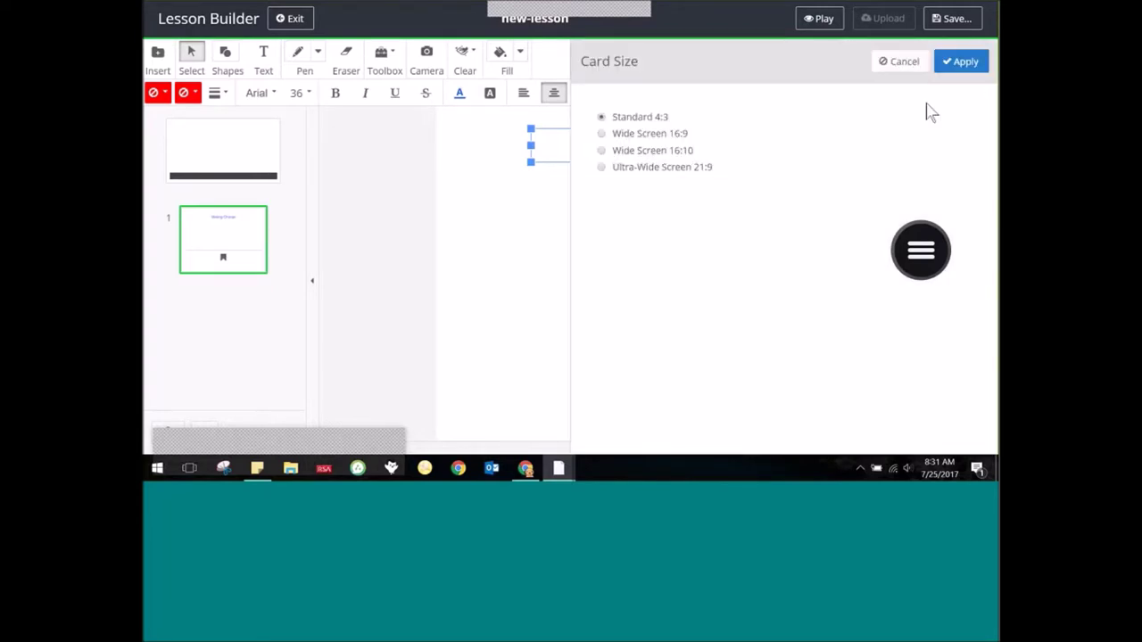
left_click(655, 135)
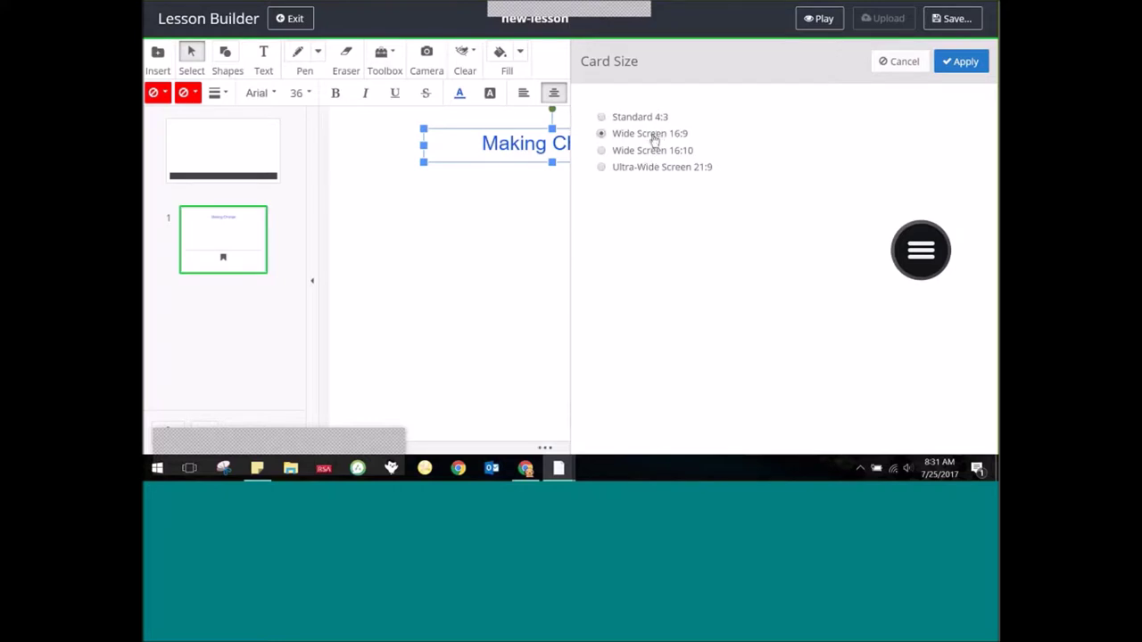
left_click(963, 65)
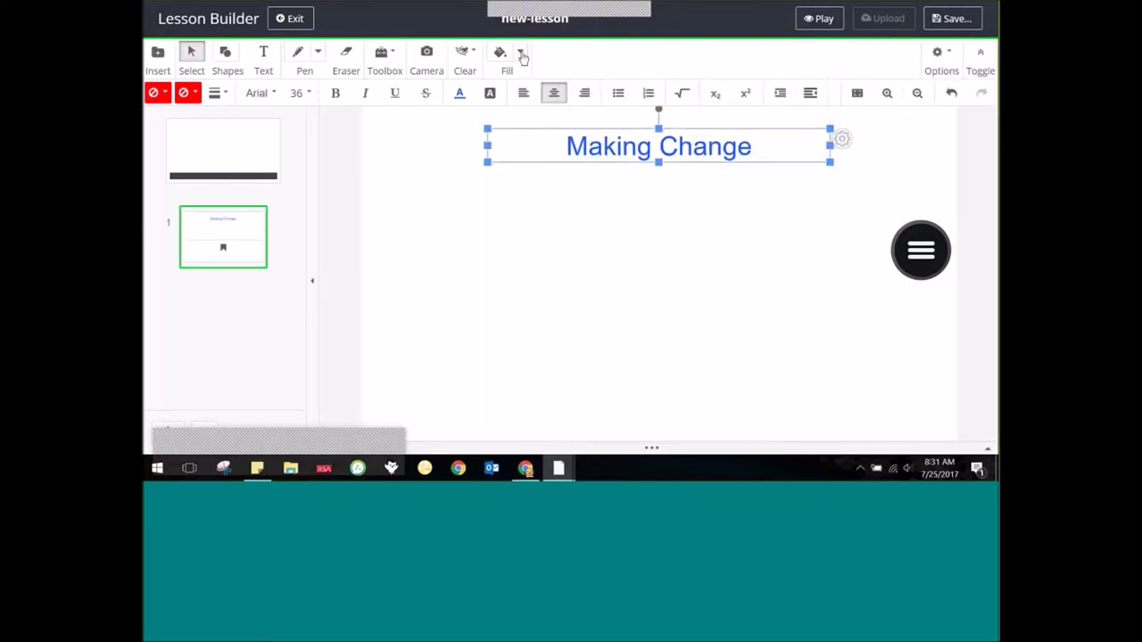
Fill the card background with bright cyan and return to the Select tool.
left_click(502, 54)
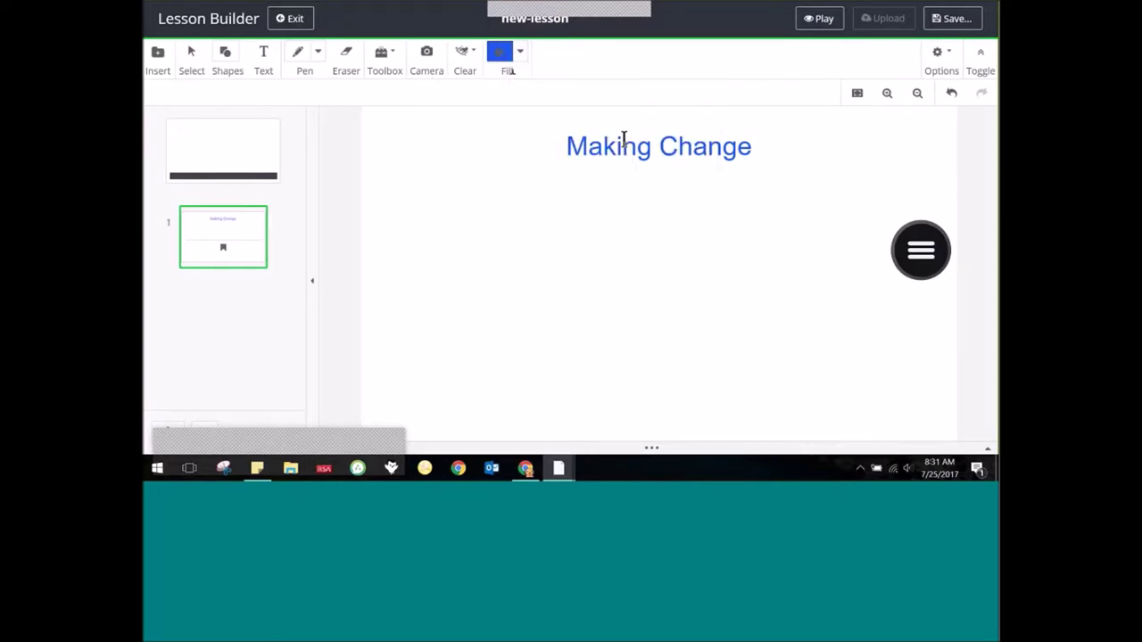
left_click(518, 77)
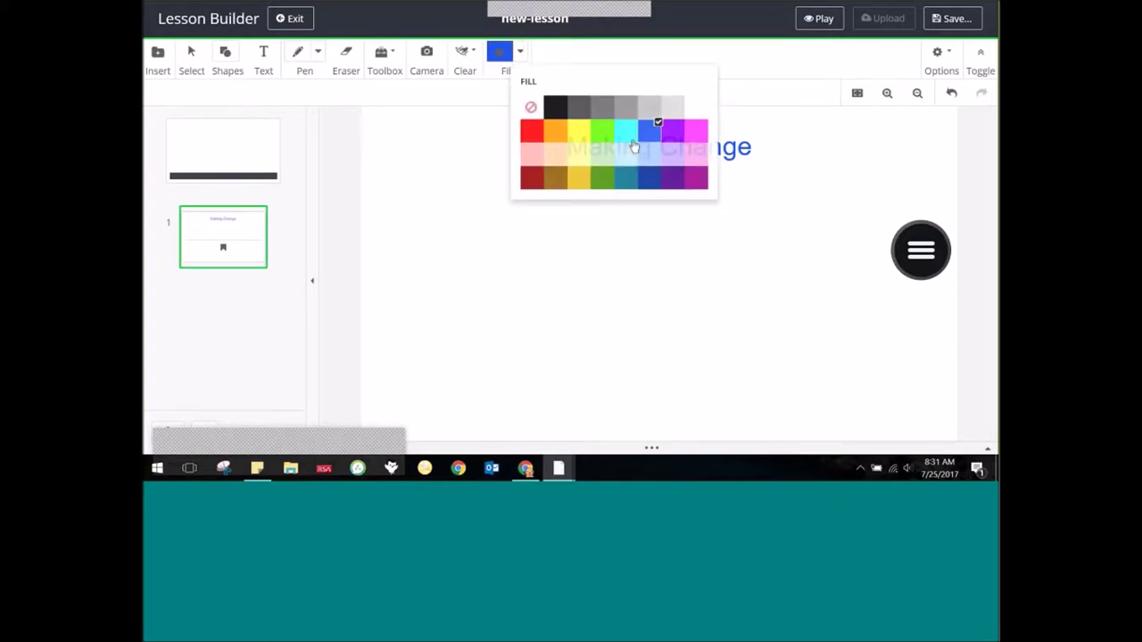
left_click(622, 130)
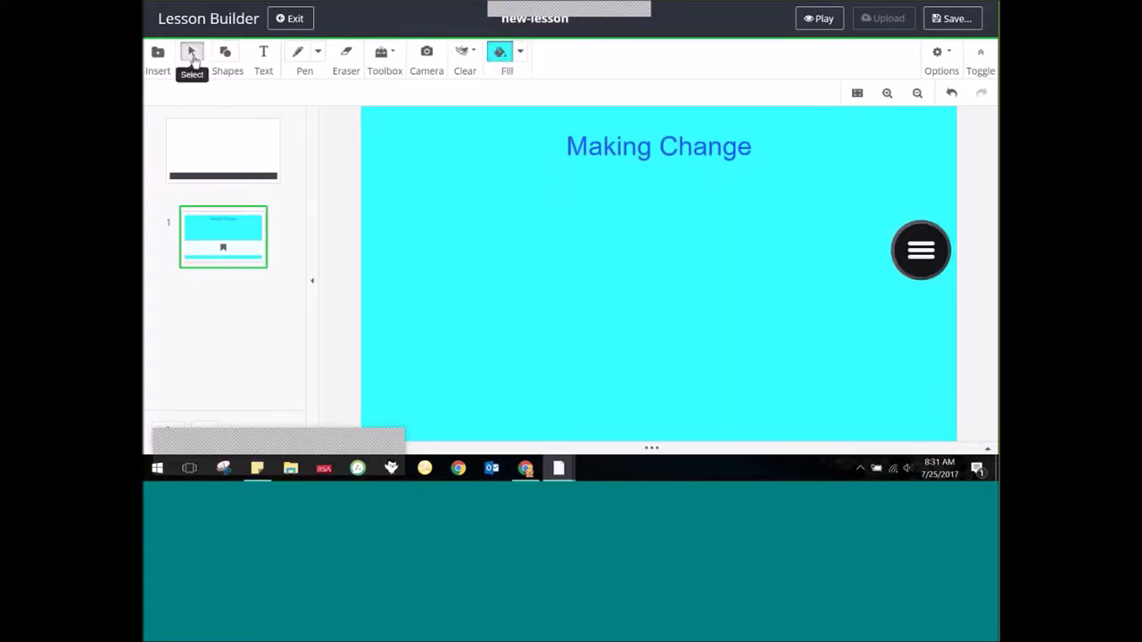
left_click(193, 56)
Add two small triangles below the title, moving the first one to the card's left half.
left_click(225, 54)
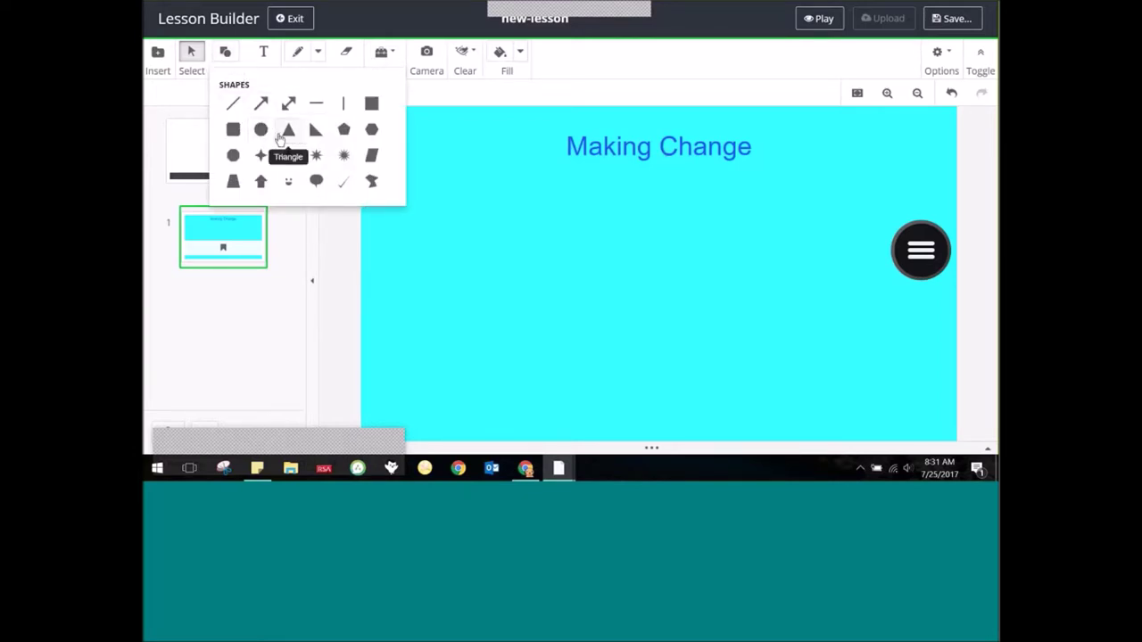
left_click(289, 131)
left_click_drag(674, 212, 520, 246)
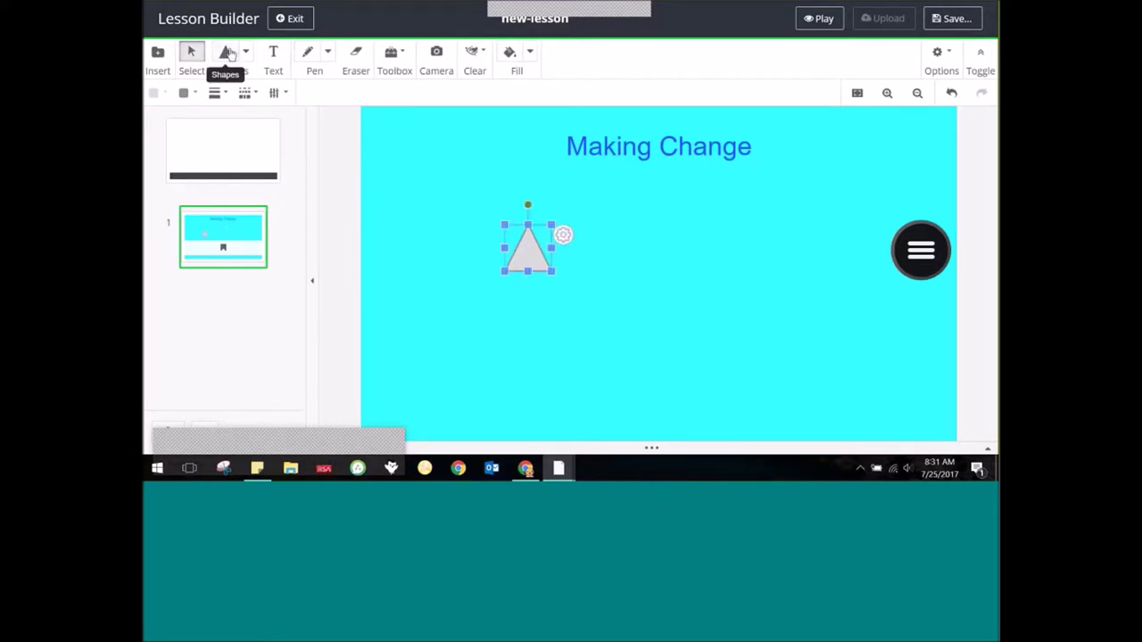
left_click(229, 55)
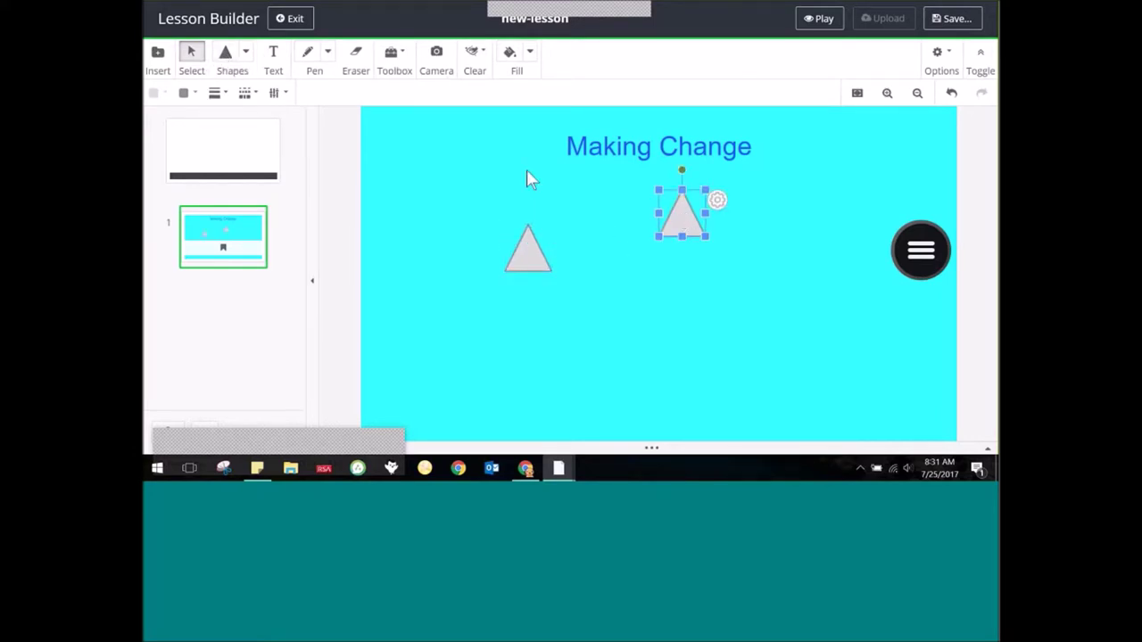
Add a hexagon and place it, enlarged, below the second triangle.
left_click(245, 51)
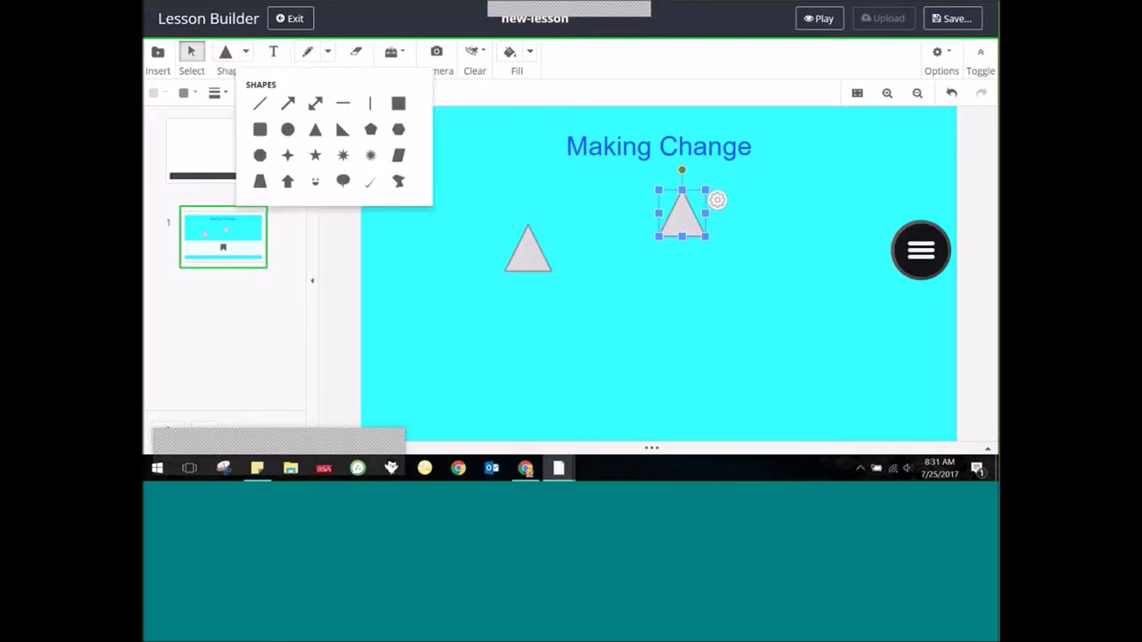
left_click(399, 129)
left_click_drag(679, 216, 765, 262)
Fill the hexagon with bright blue and return to the Select tool.
left_click(529, 53)
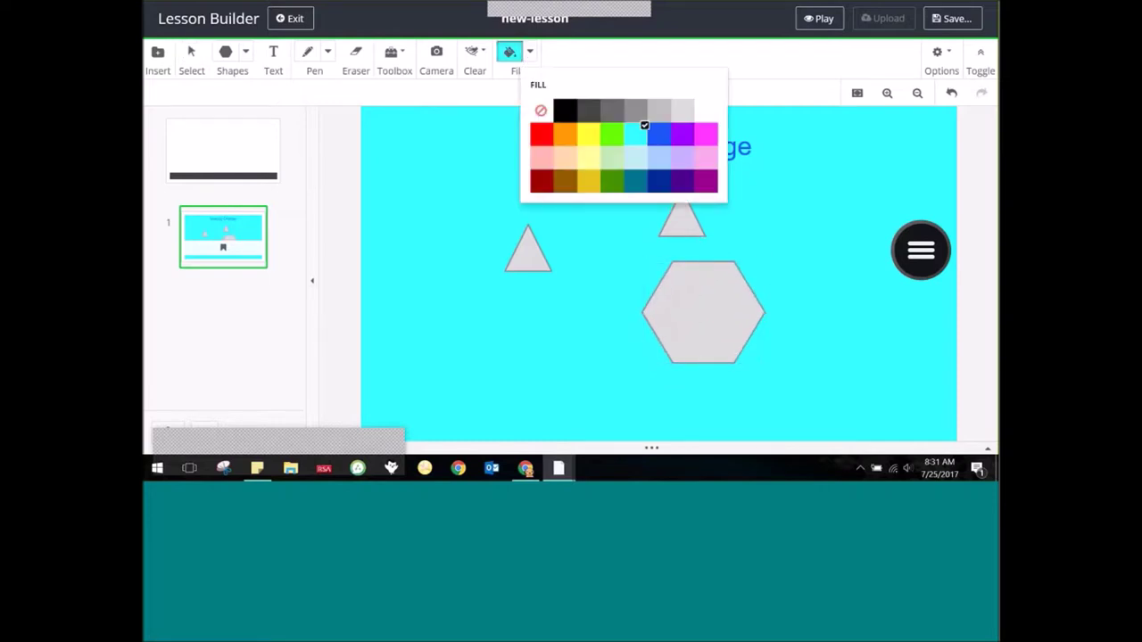
left_click(639, 141)
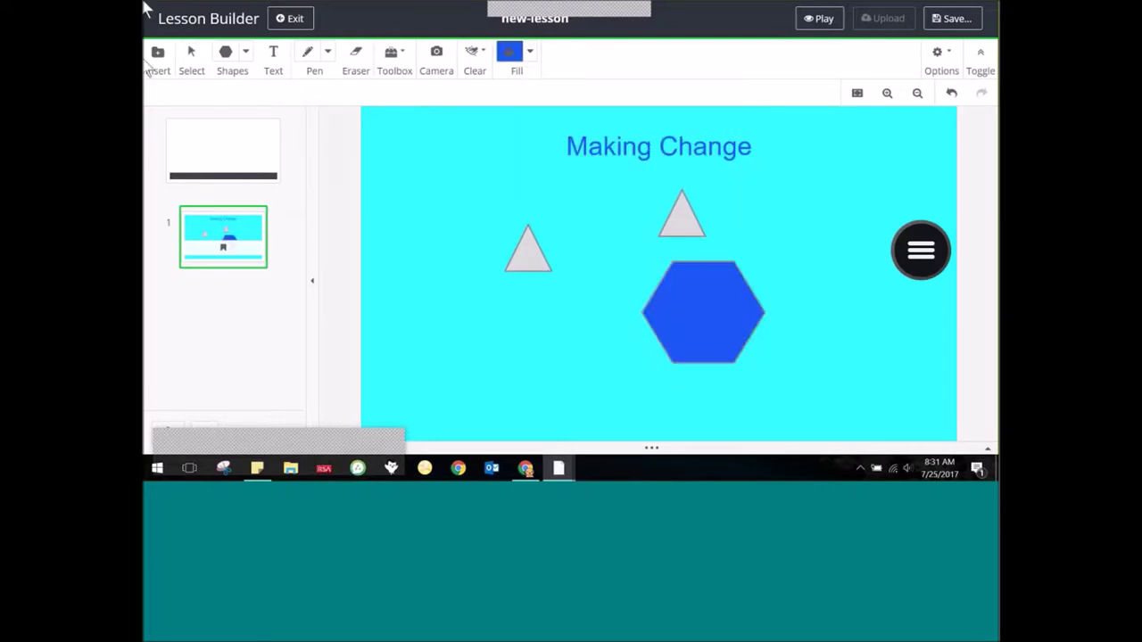
left_click(191, 56)
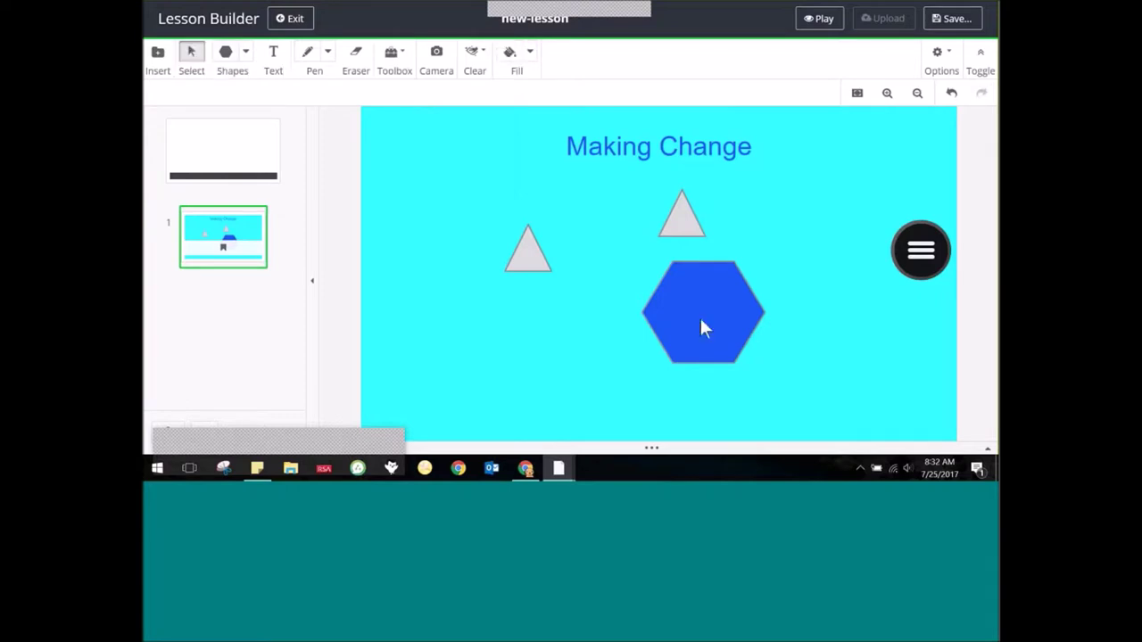
Give the blue hexagon a yellow border with a width of 3px and view the border styles.
left_click(699, 316)
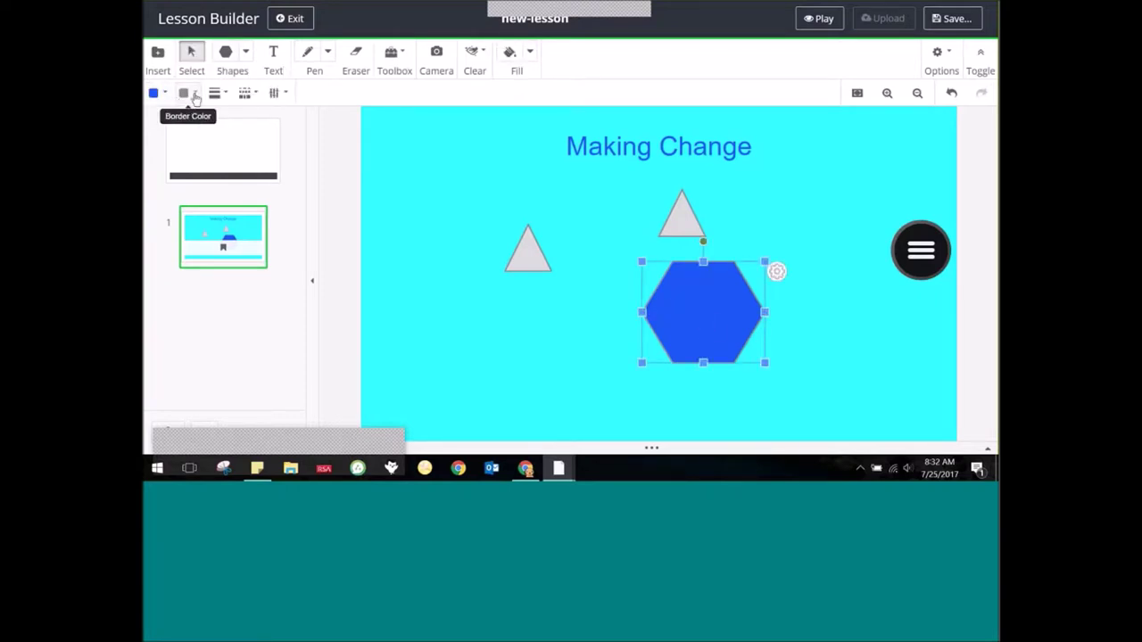
left_click(194, 94)
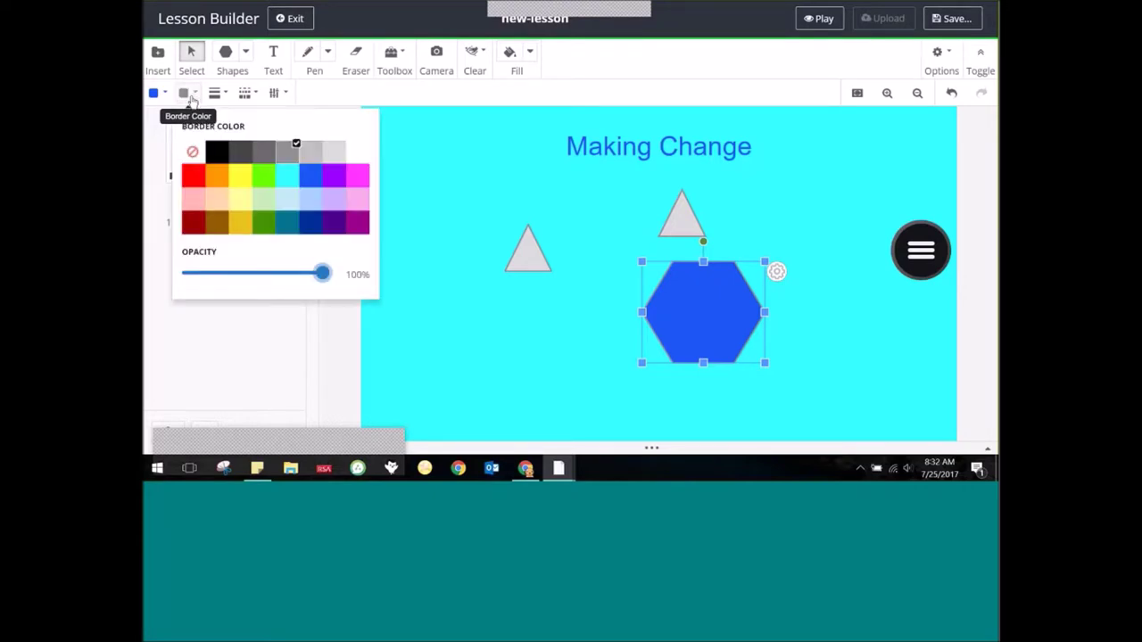
left_click(239, 184)
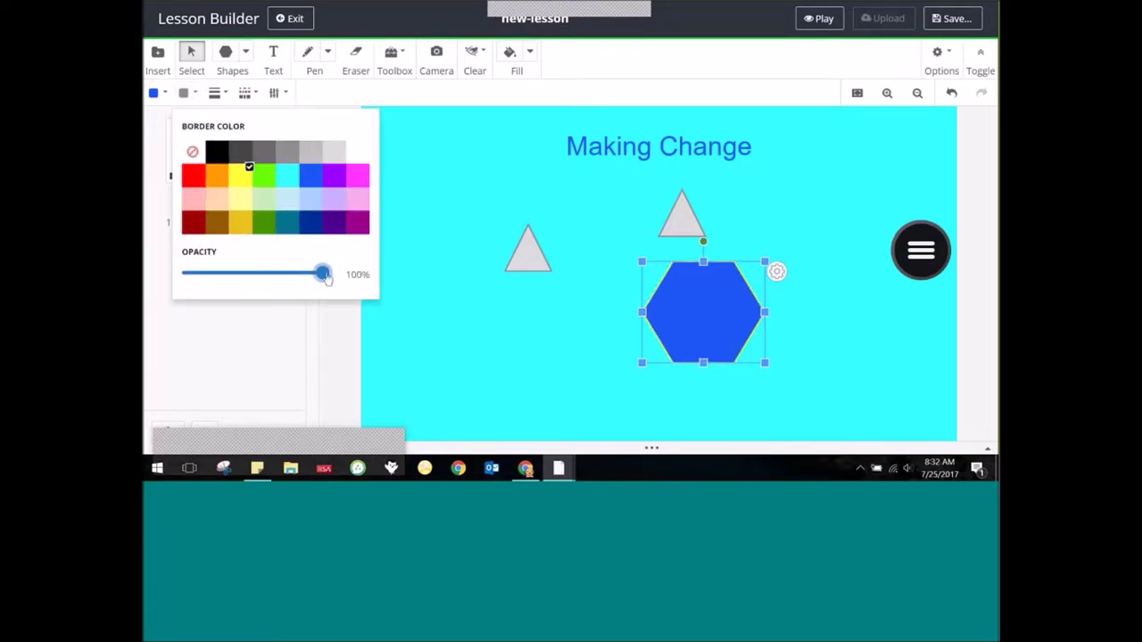
left_click(224, 94)
left_click(255, 149)
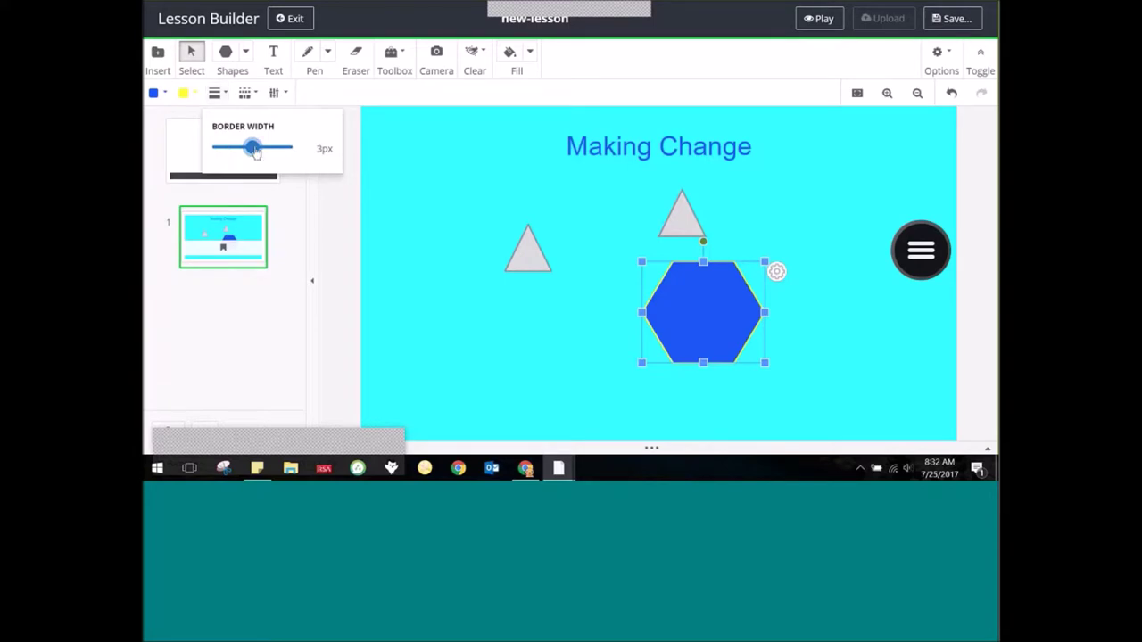
left_click(244, 93)
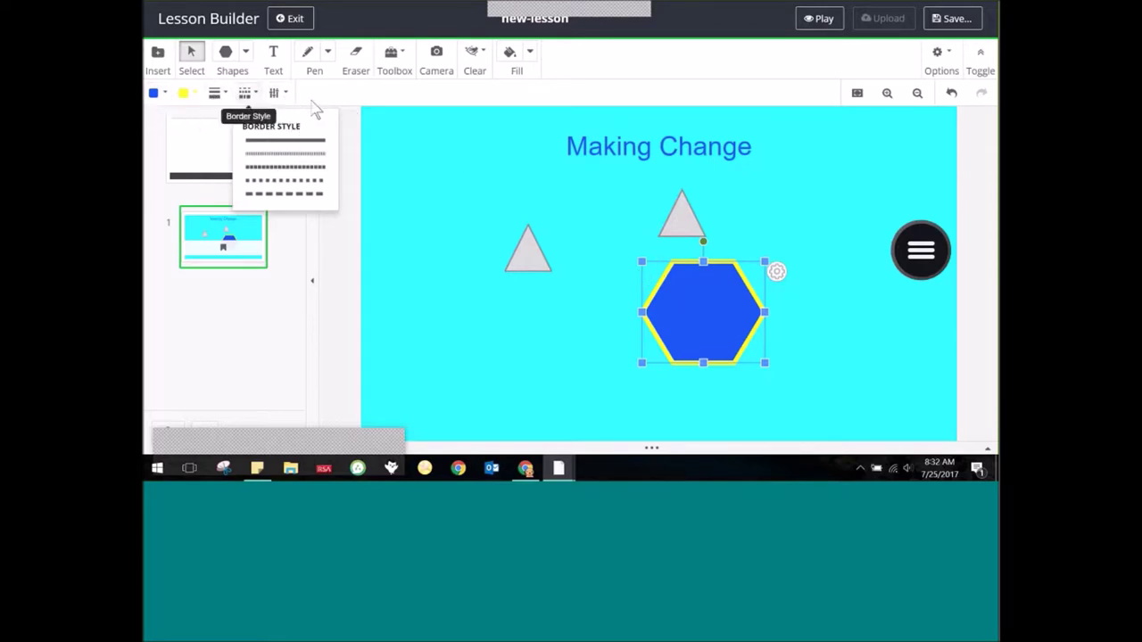
left_click(449, 199)
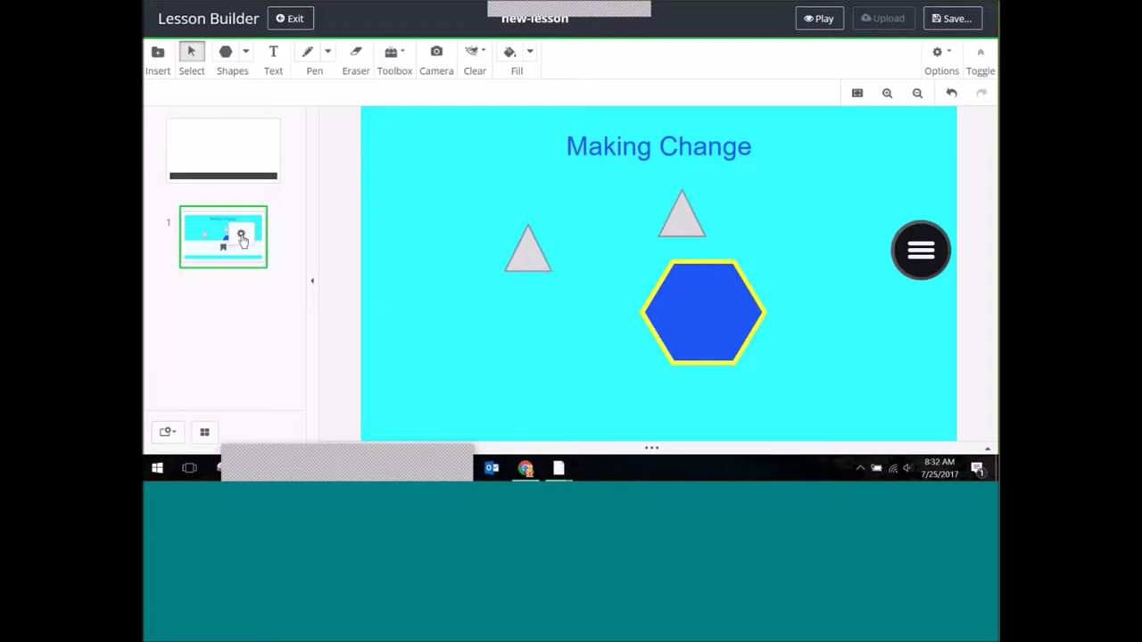
Add a blank second card after the "Making Change" card.
left_click(241, 236)
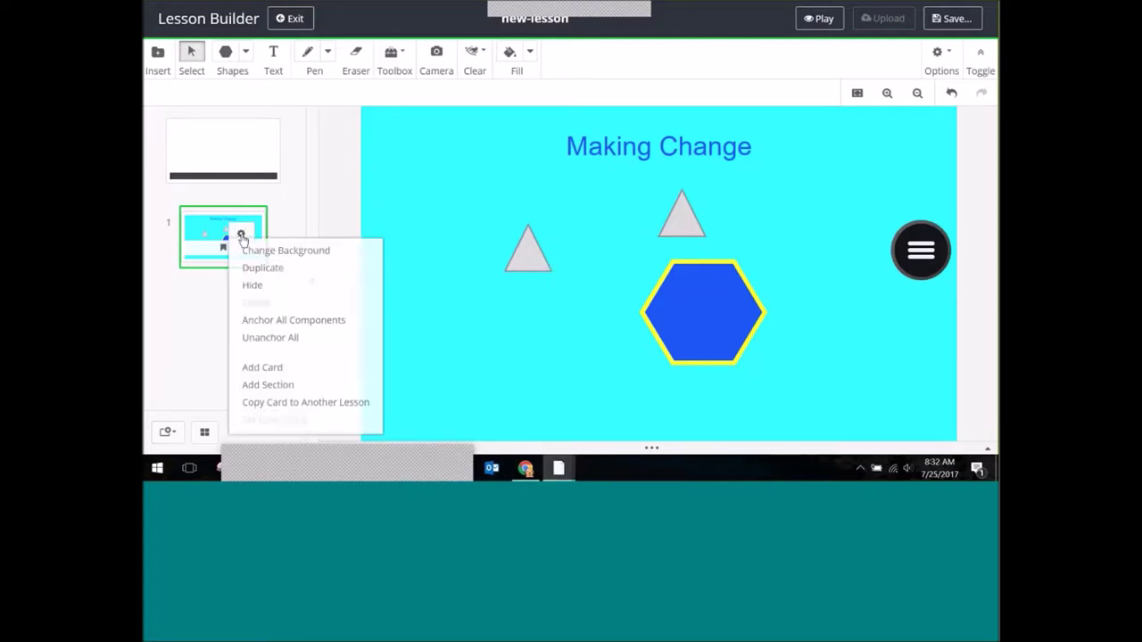
left_click(296, 378)
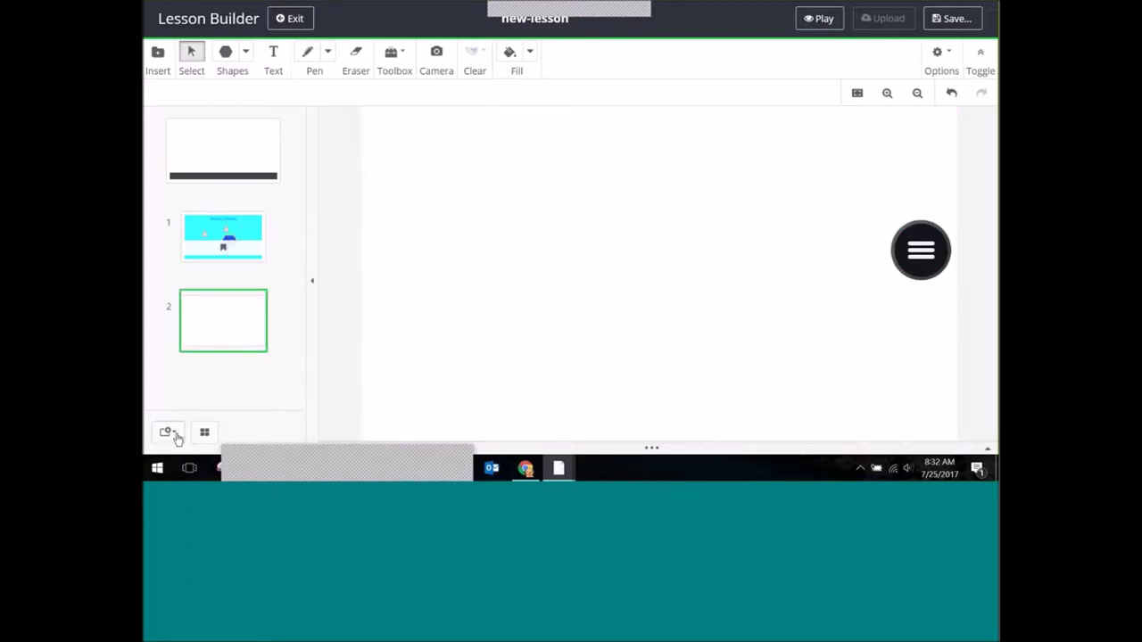
left_click(175, 434)
left_click(194, 390)
Draw a freehand wavy blue line across the upper part of the second card with the Pen tool.
left_click(329, 53)
left_click(312, 56)
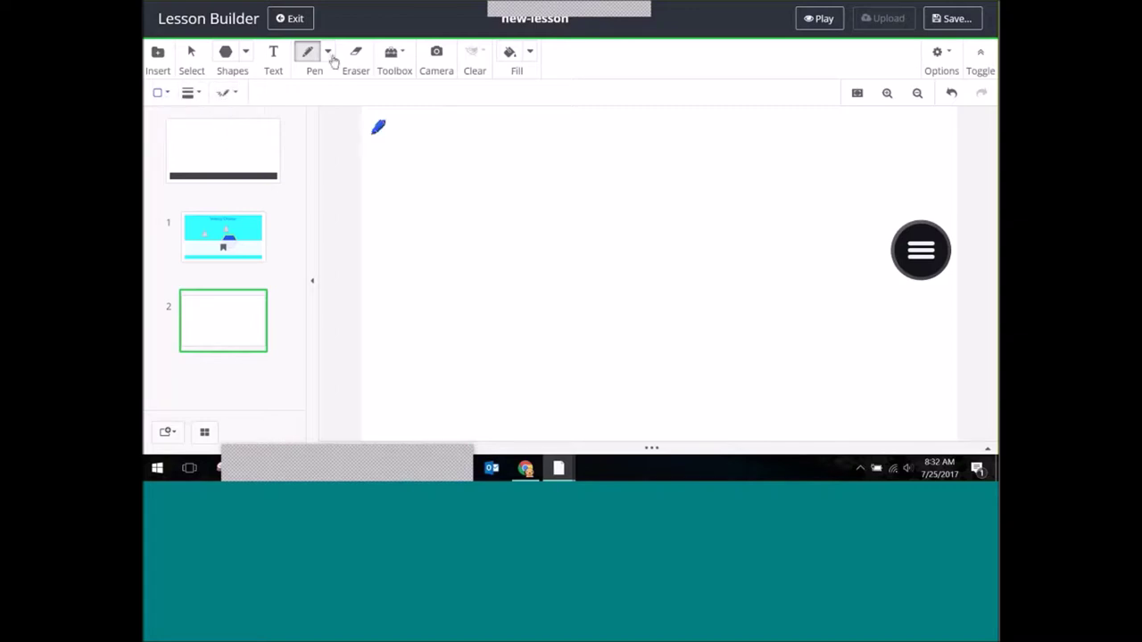
left_click_drag(401, 208, 744, 158)
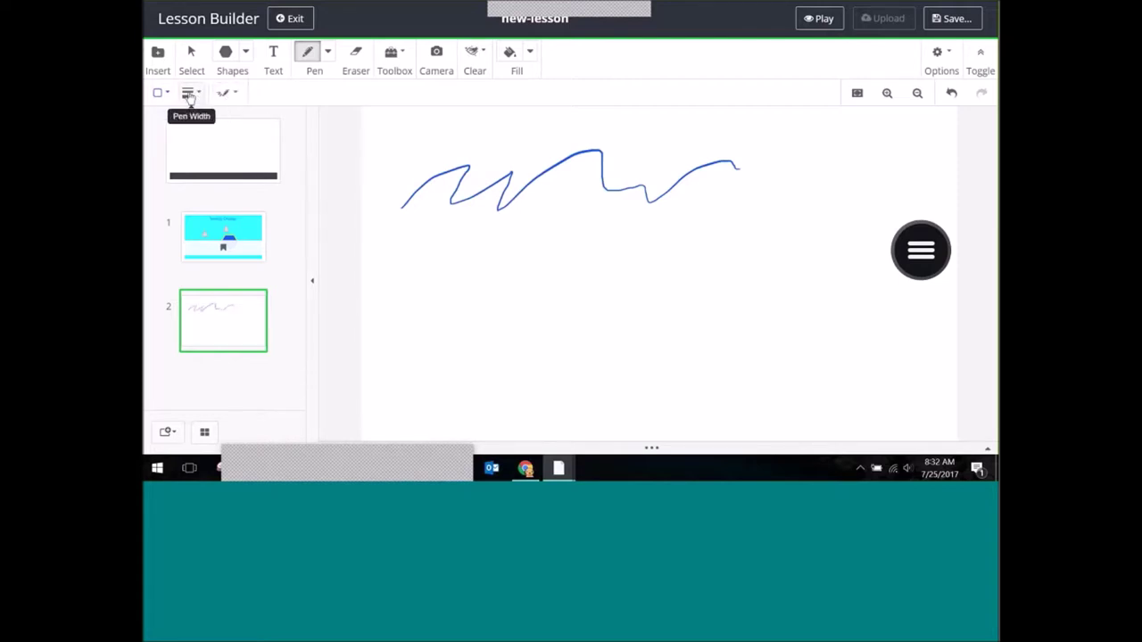
Set the pen colour to purple and draw a straight horizontal line across the card below the scribble.
left_click(198, 95)
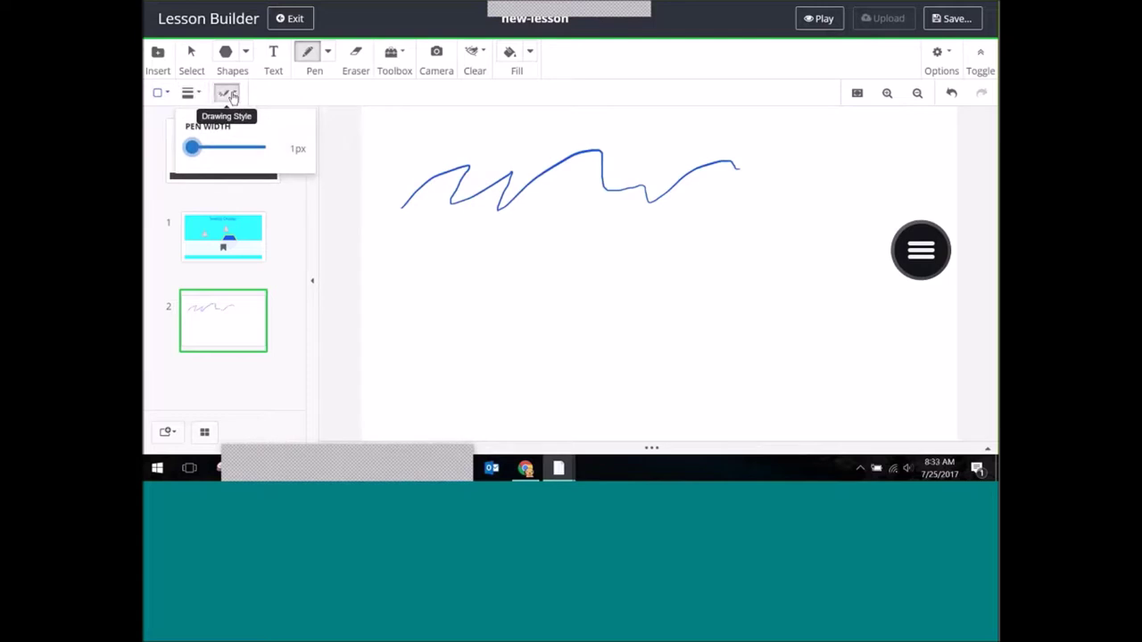
left_click(228, 93)
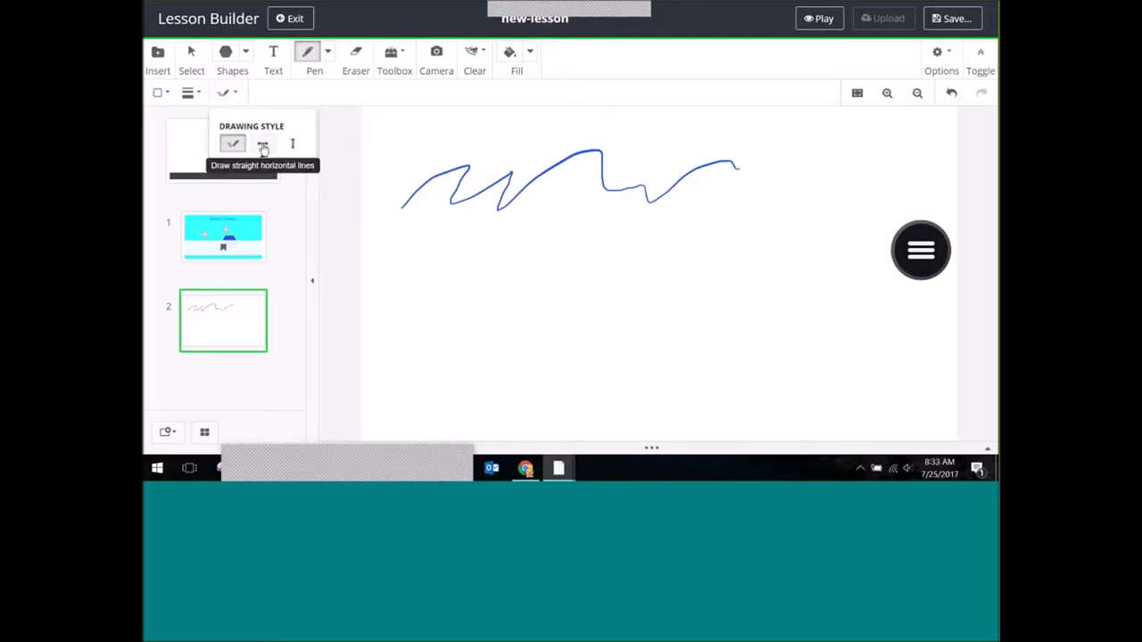
left_click(157, 93)
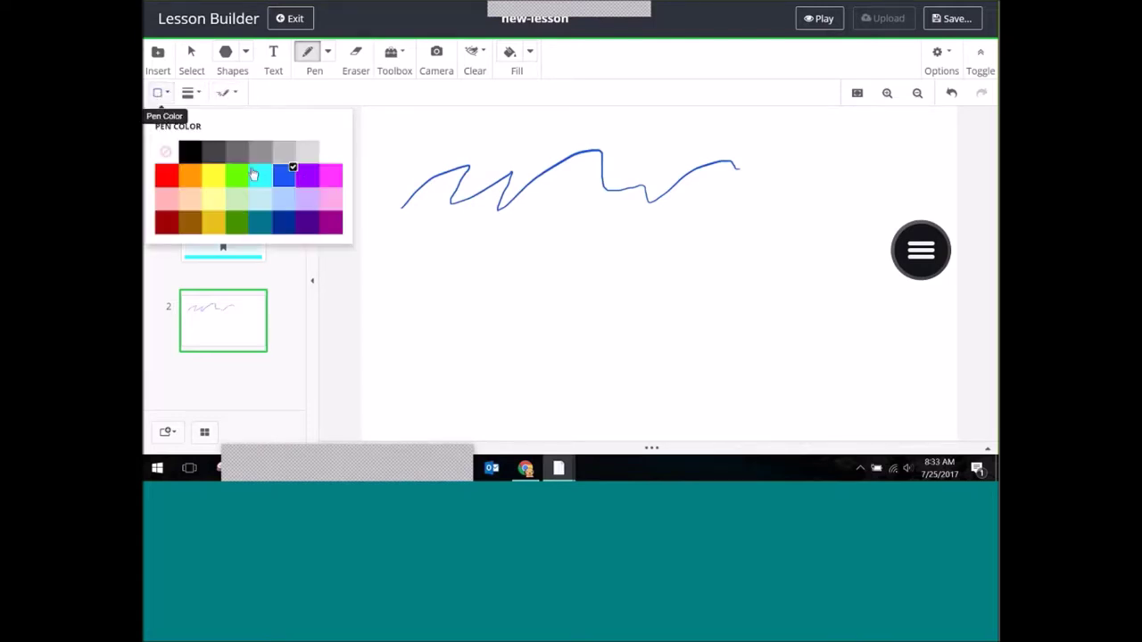
left_click(307, 176)
left_click(230, 94)
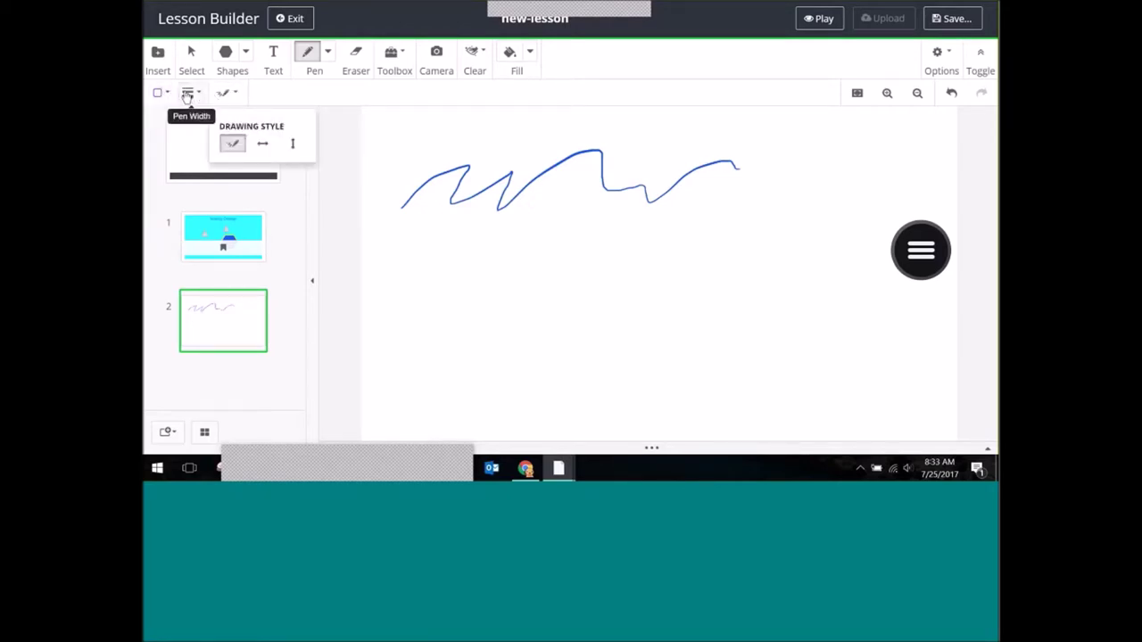
left_click(262, 147)
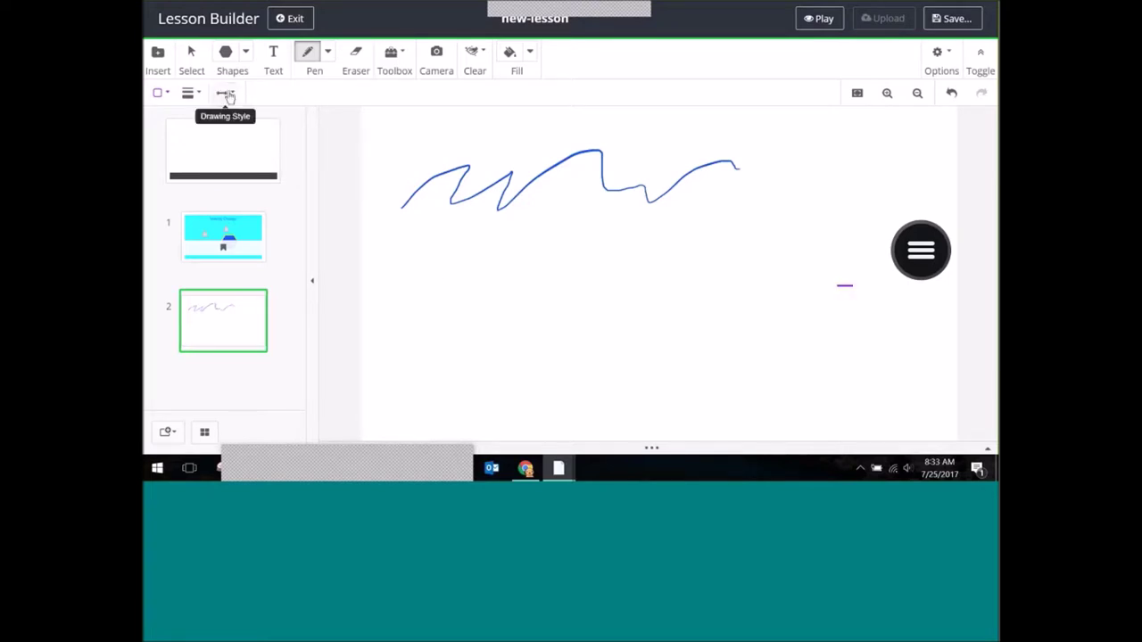
Switch the pen to straight vertical lines and draw three of them crossing the purple horizontal line.
left_click(223, 91)
left_click(289, 145)
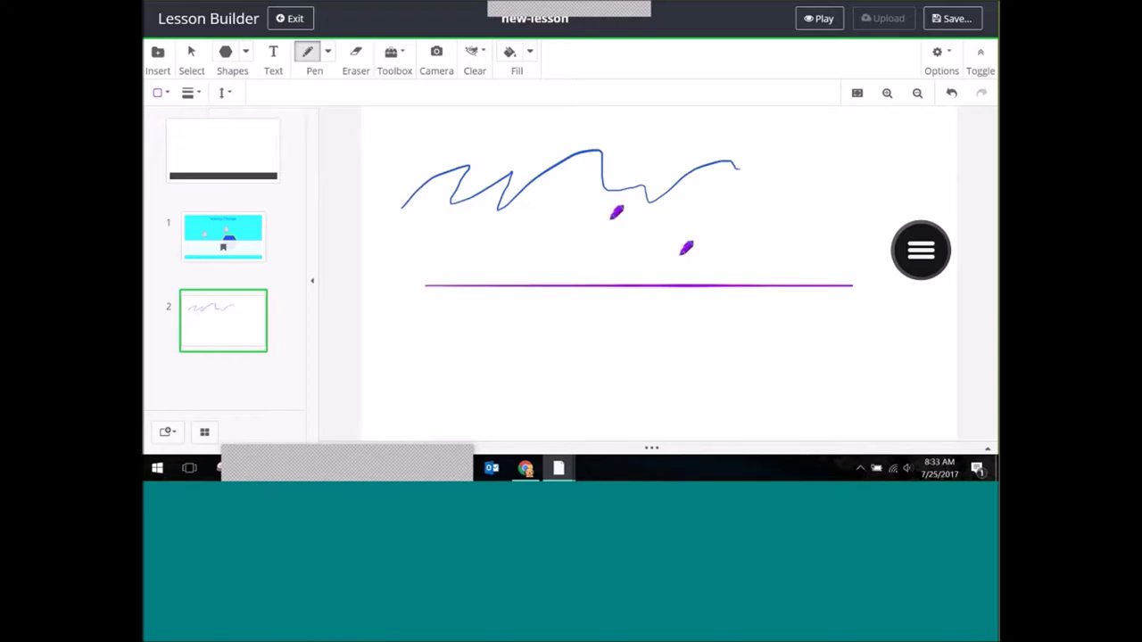
mouse_move(620, 224)
left_mouse_down()
mouse_move(620, 349)
mouse_move(655, 418)
left_mouse_up()
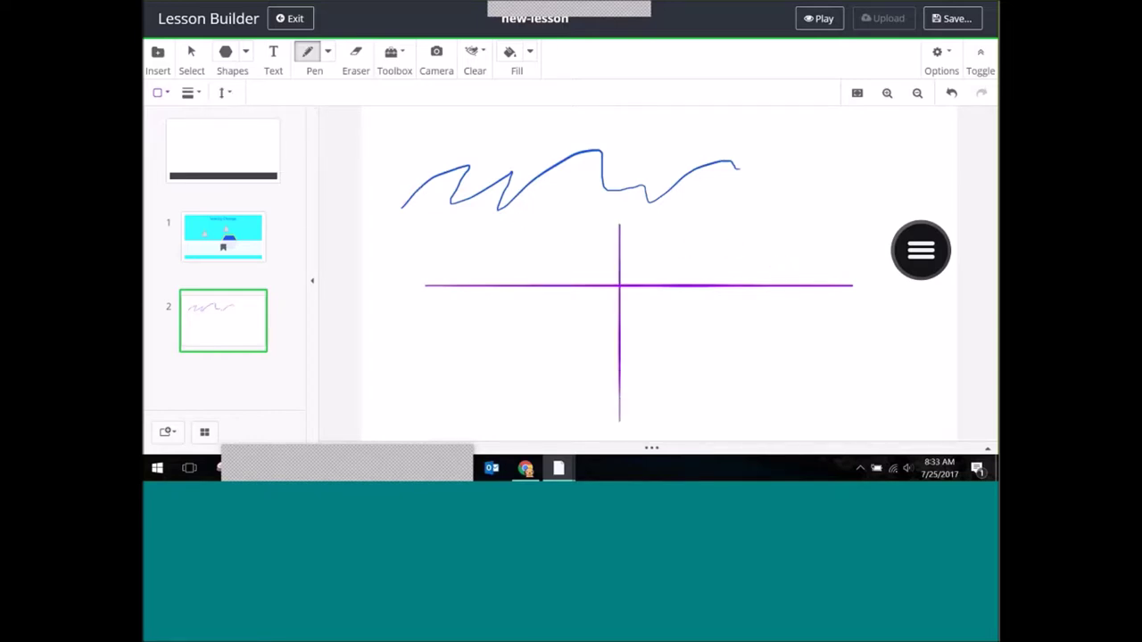
left_click(225, 92)
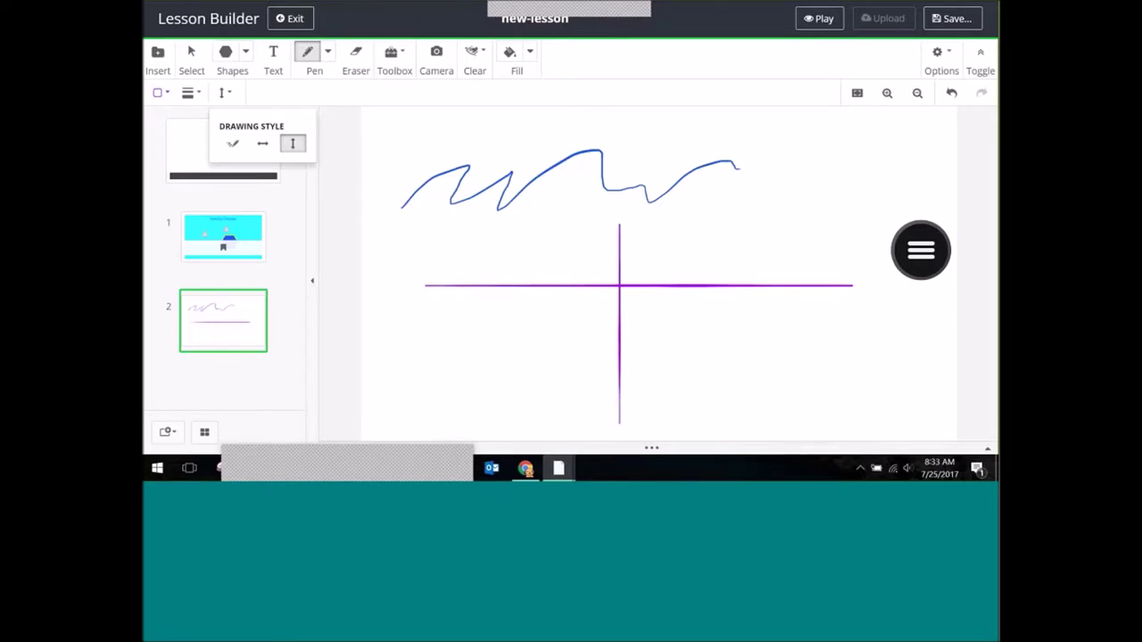
left_click_drag(500, 230, 514, 421)
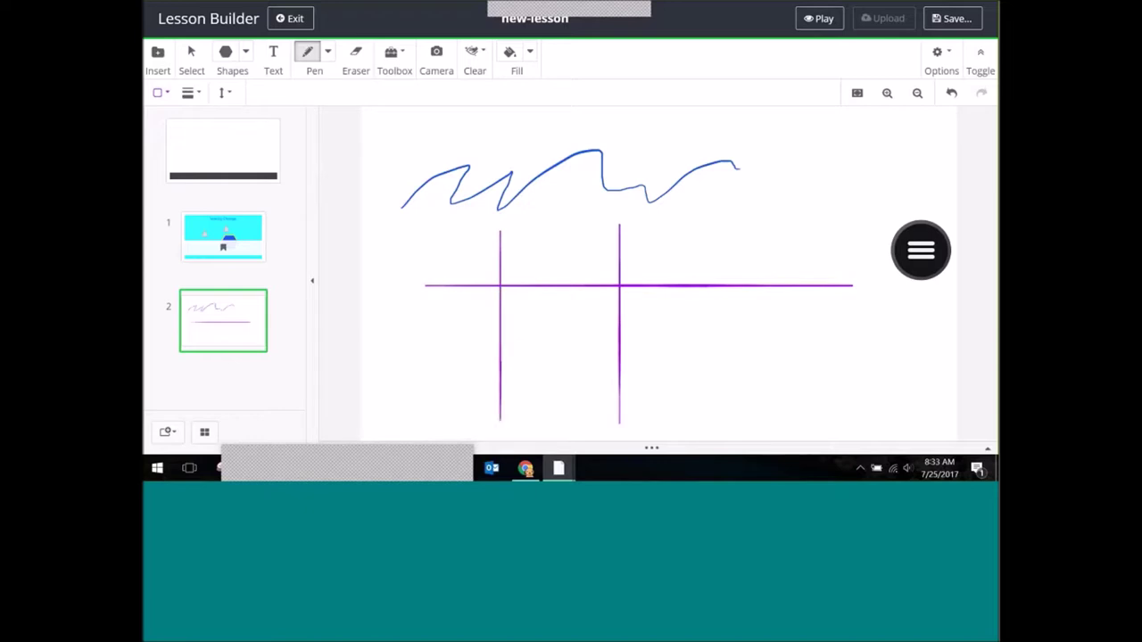
left_click_drag(765, 231, 796, 444)
left_click_drag(764, 165, 764, 116)
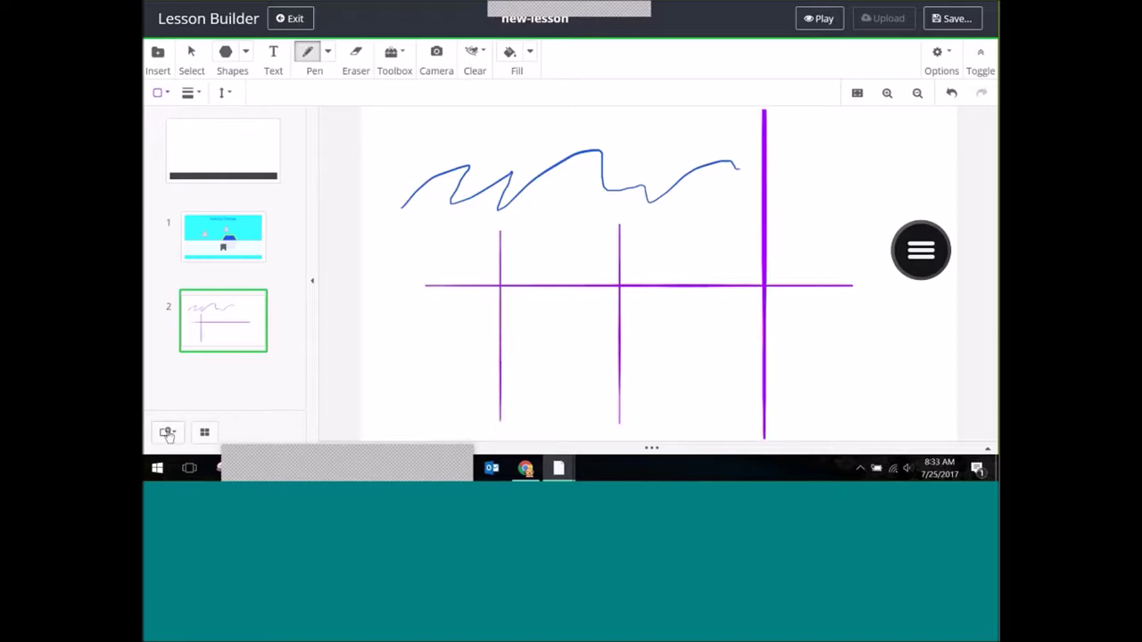
Add a blank third card to the lesson and return to the Select tool.
left_click(168, 431)
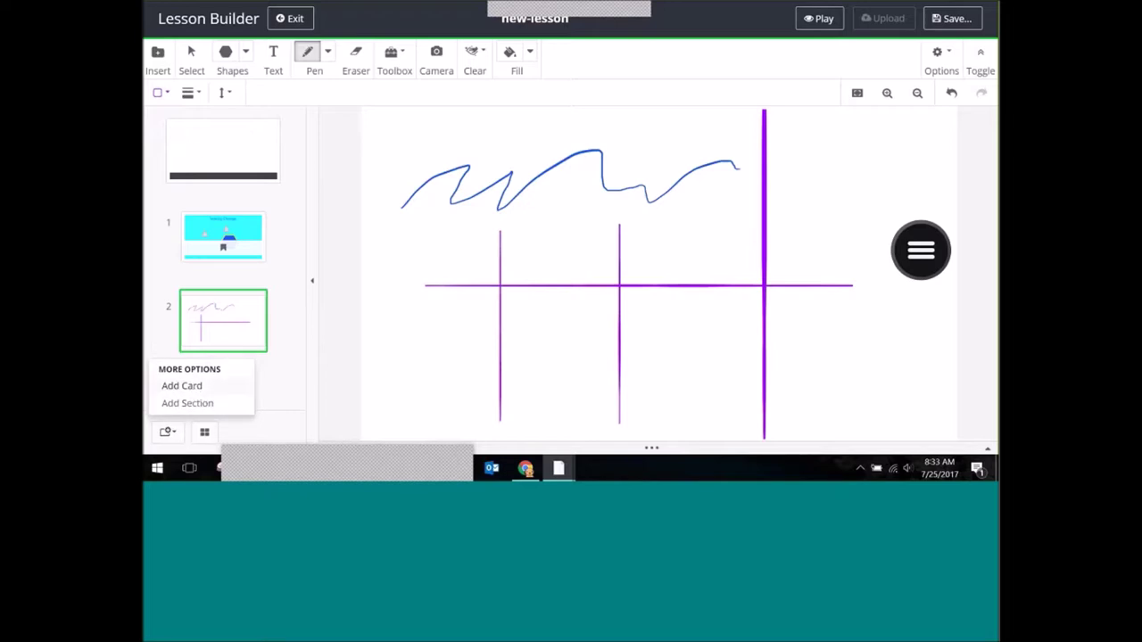
left_click(181, 385)
left_click(190, 55)
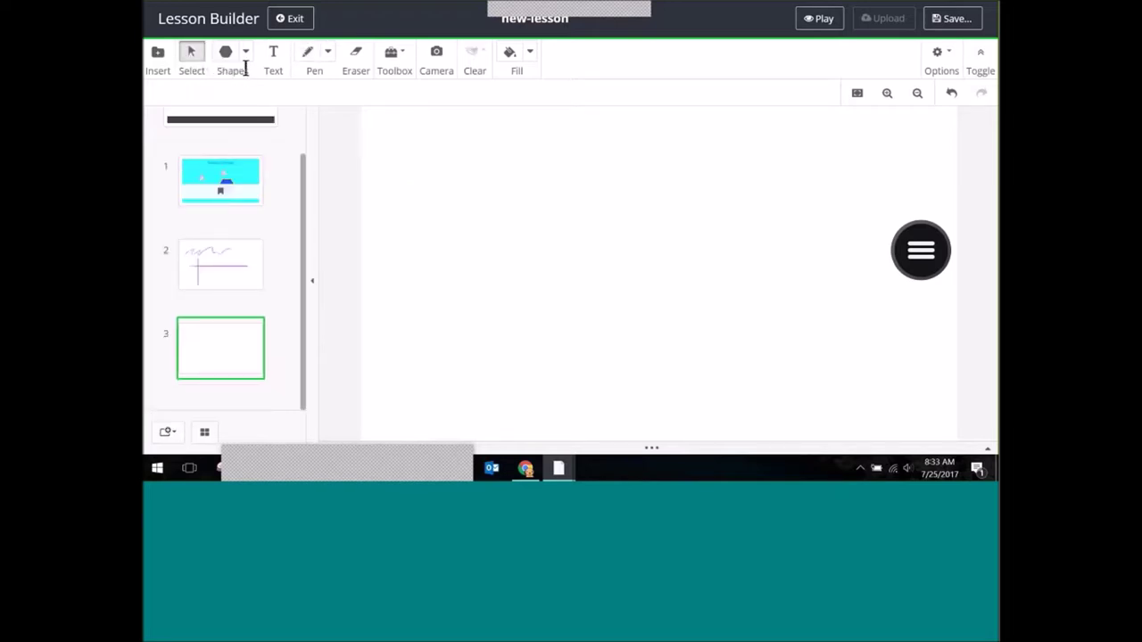
Insert a ruler on the third card, move it down from the card's corner and tilt it diagonally.
left_click(328, 56)
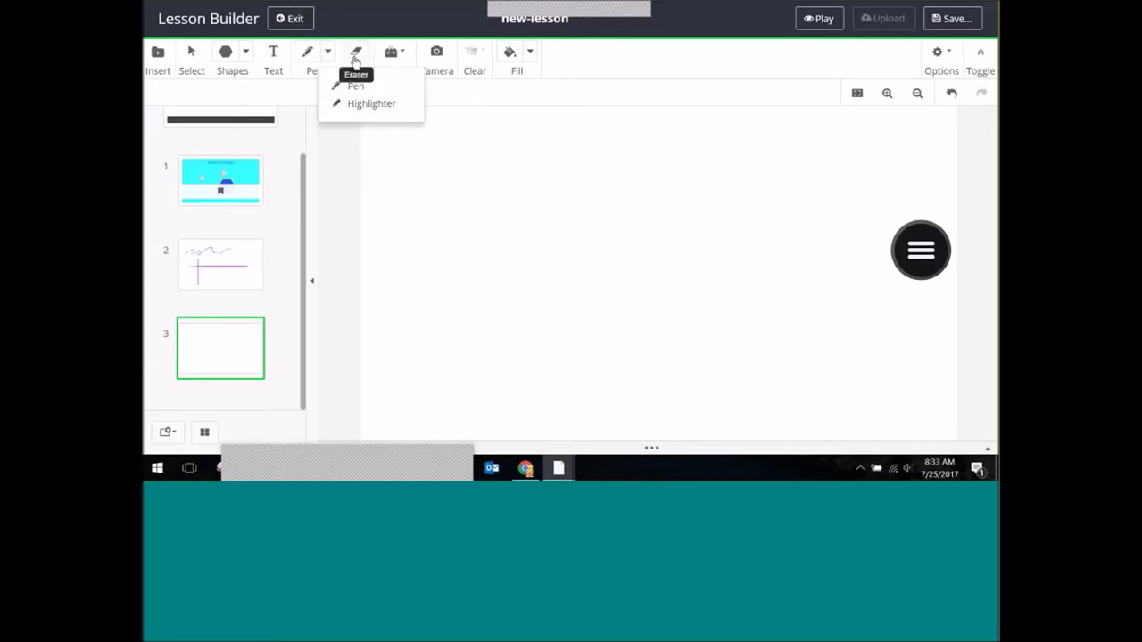
left_click(355, 56)
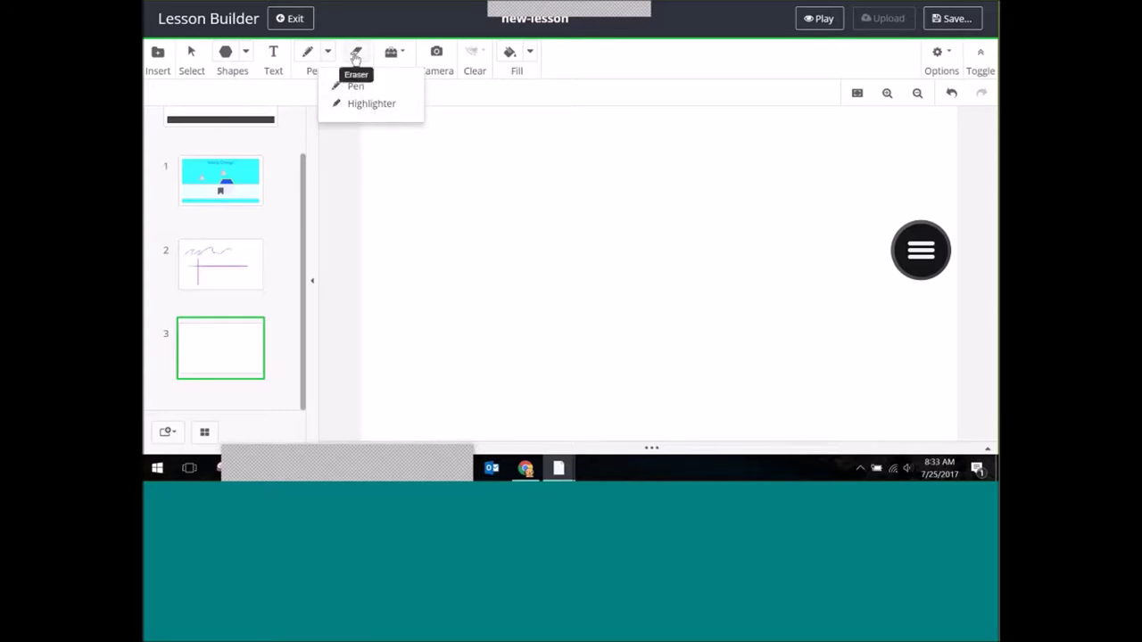
left_click(400, 53)
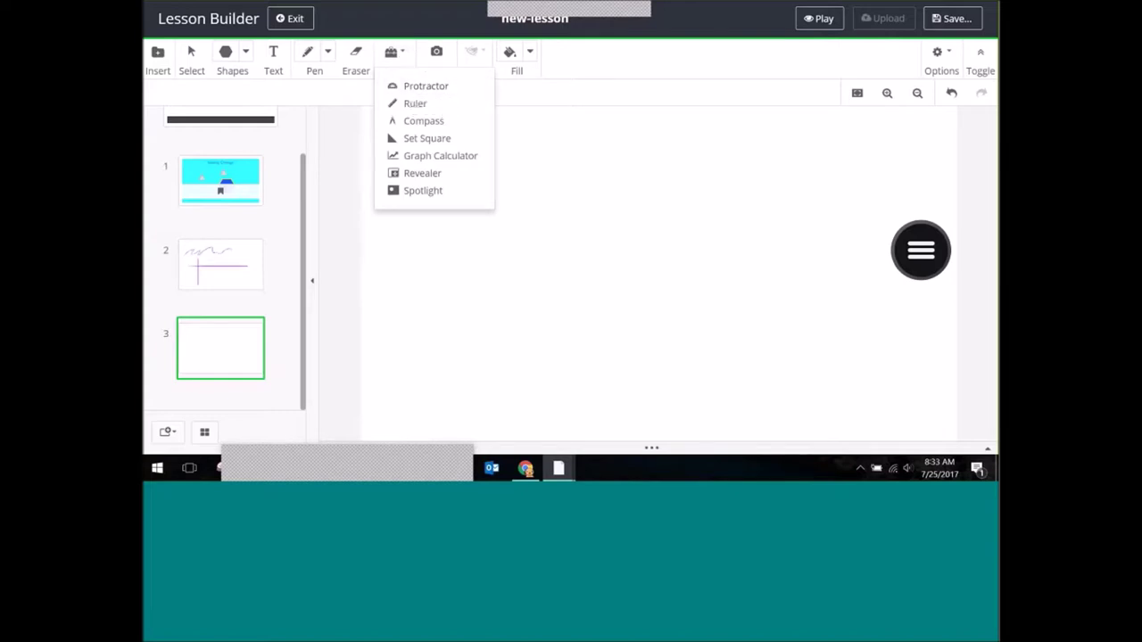
left_click(436, 102)
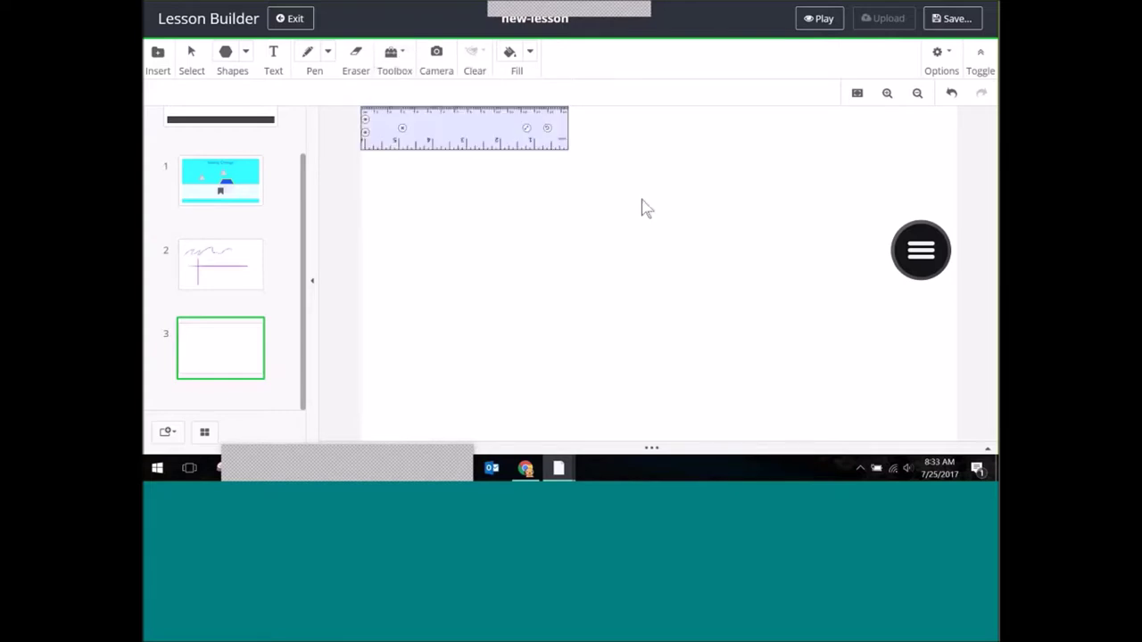
left_click_drag(521, 144, 467, 255)
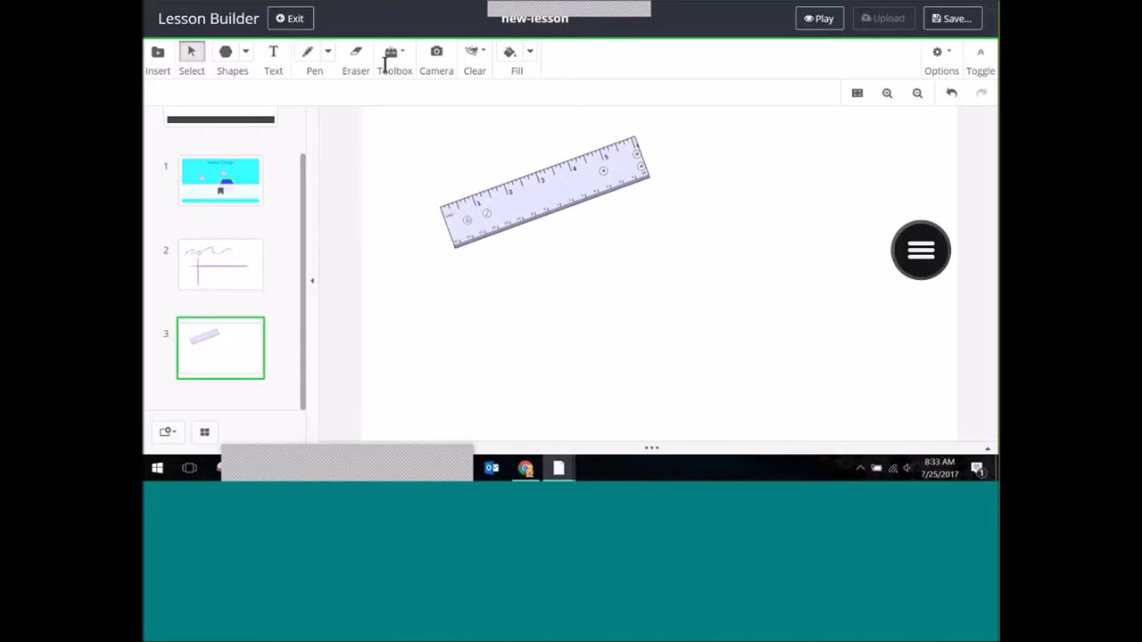
Cover the third card with a Revealer and pull it down to uncover the ruler in the upper half.
left_click(390, 53)
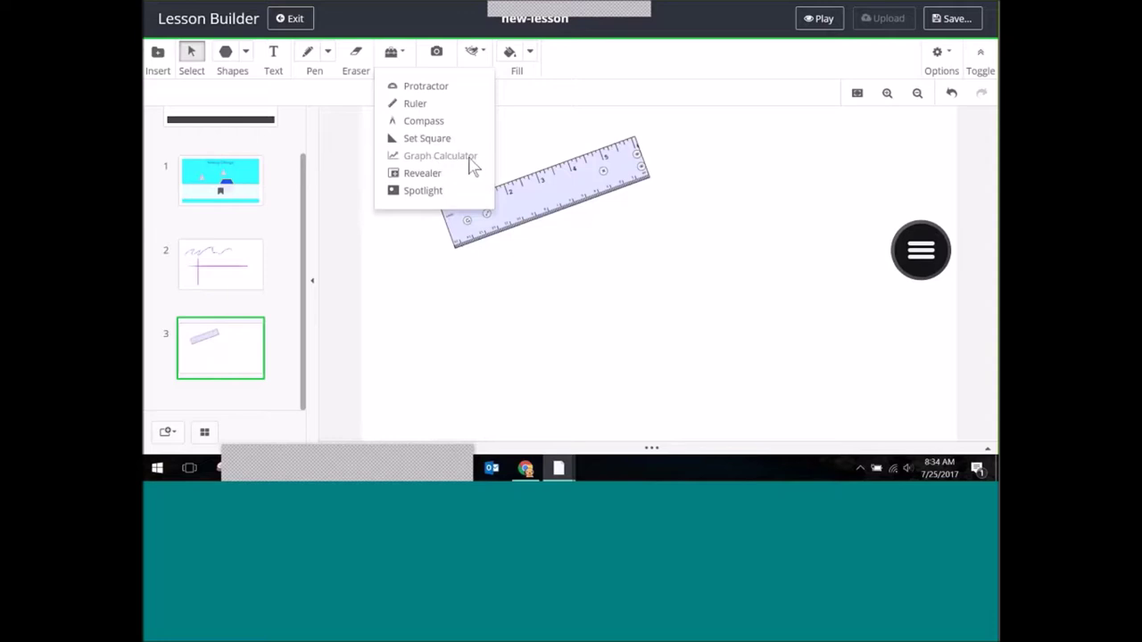
left_click(445, 174)
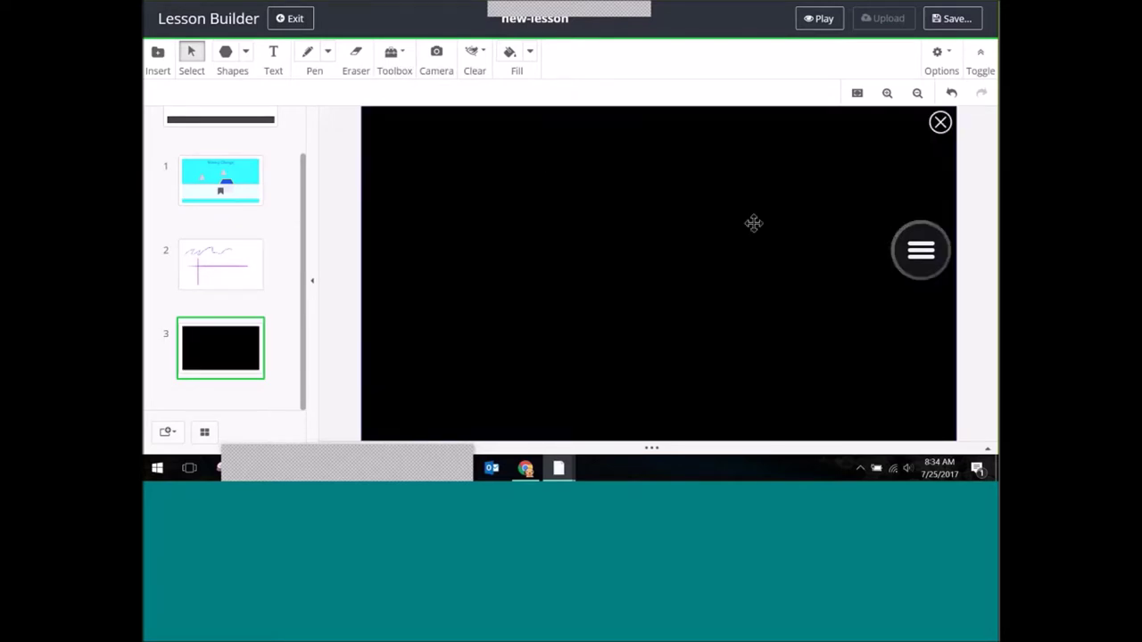
left_click_drag(755, 232, 743, 178)
left_click_drag(742, 205, 748, 368)
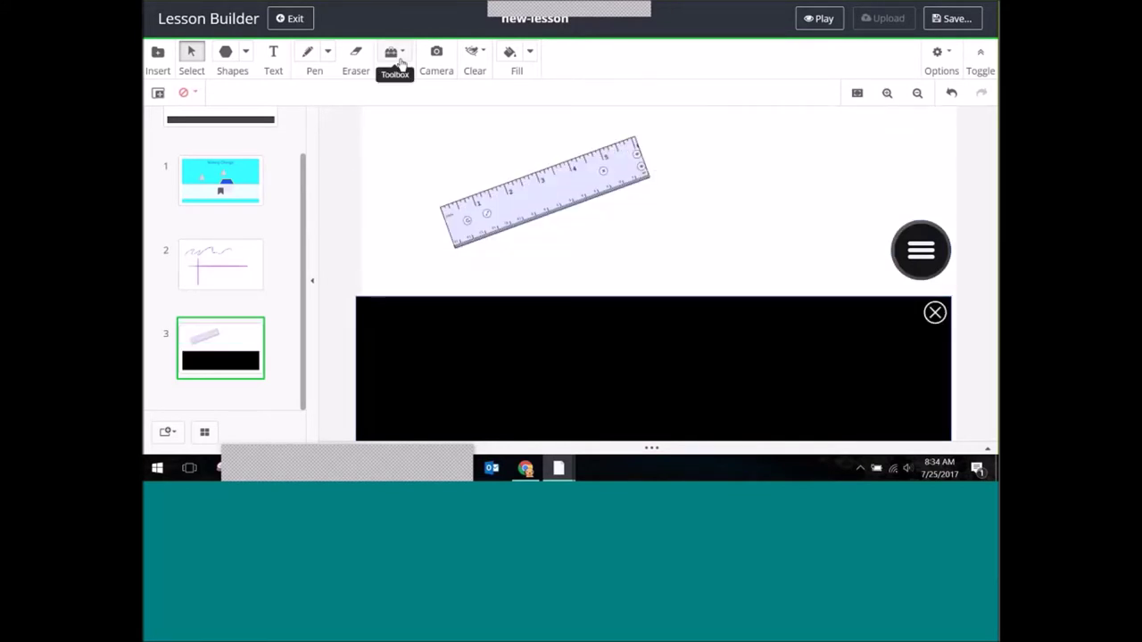
Replace the Revealer with a Spotlight and position its circle over the left part of the ruler.
left_click(393, 53)
left_click(488, 190)
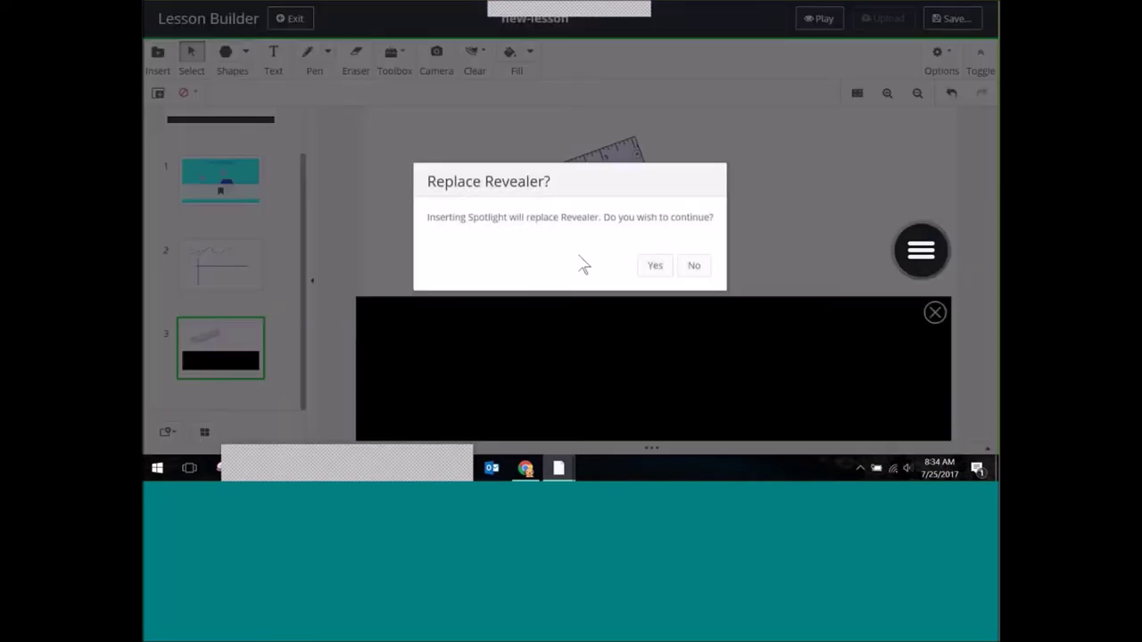
left_click(658, 266)
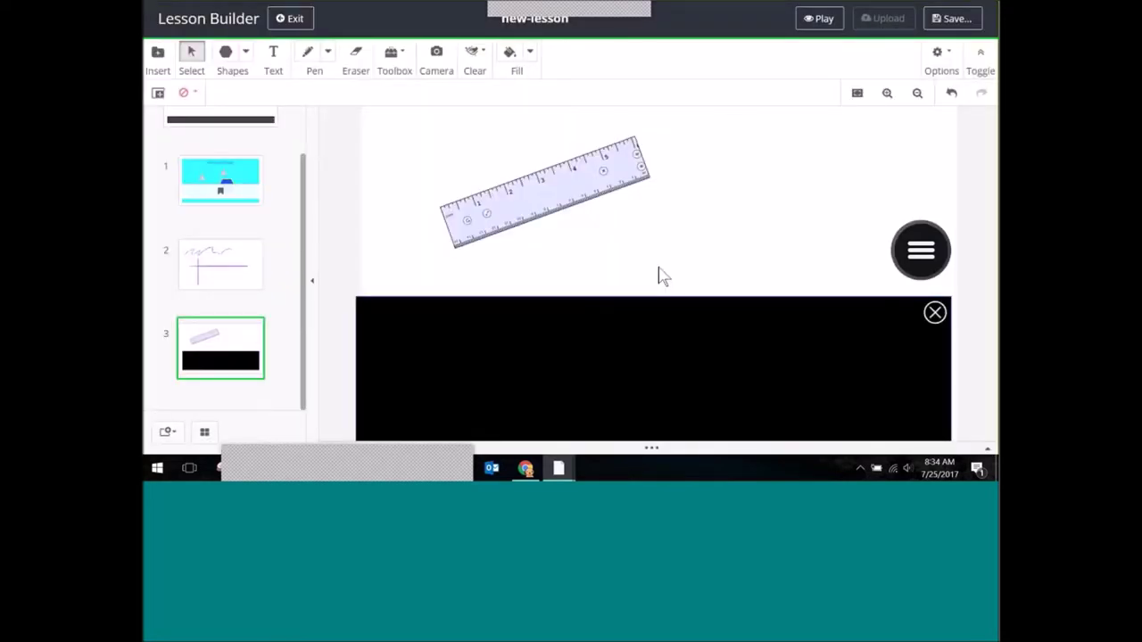
left_click_drag(642, 245, 515, 215)
left_click_drag(520, 255, 470, 209)
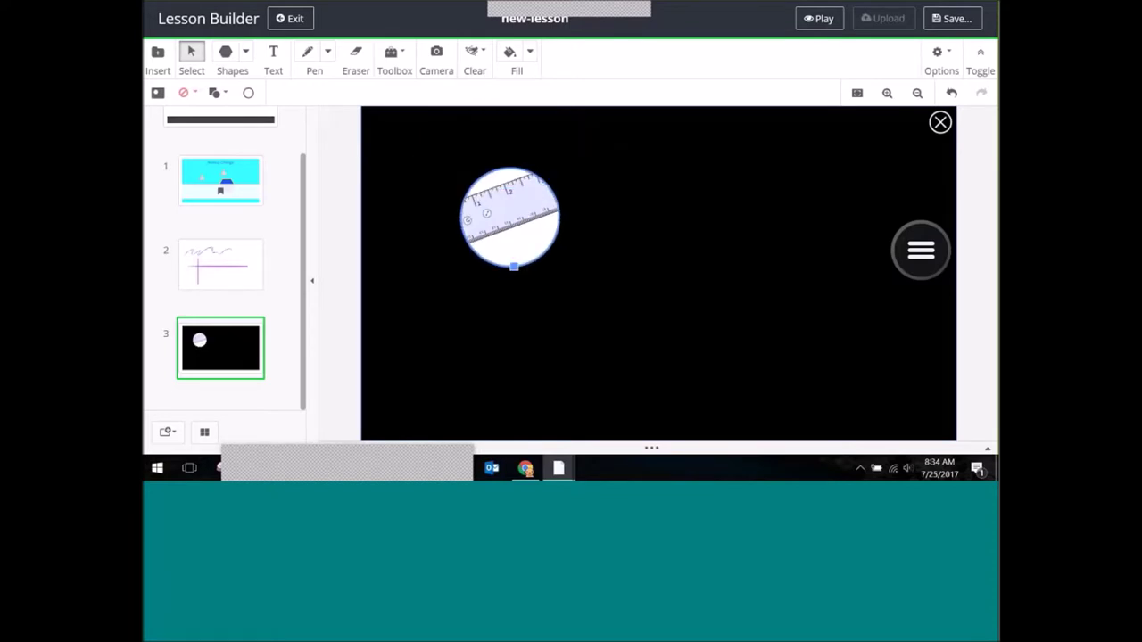
Add a blank fourth card to the lesson.
left_click(476, 54)
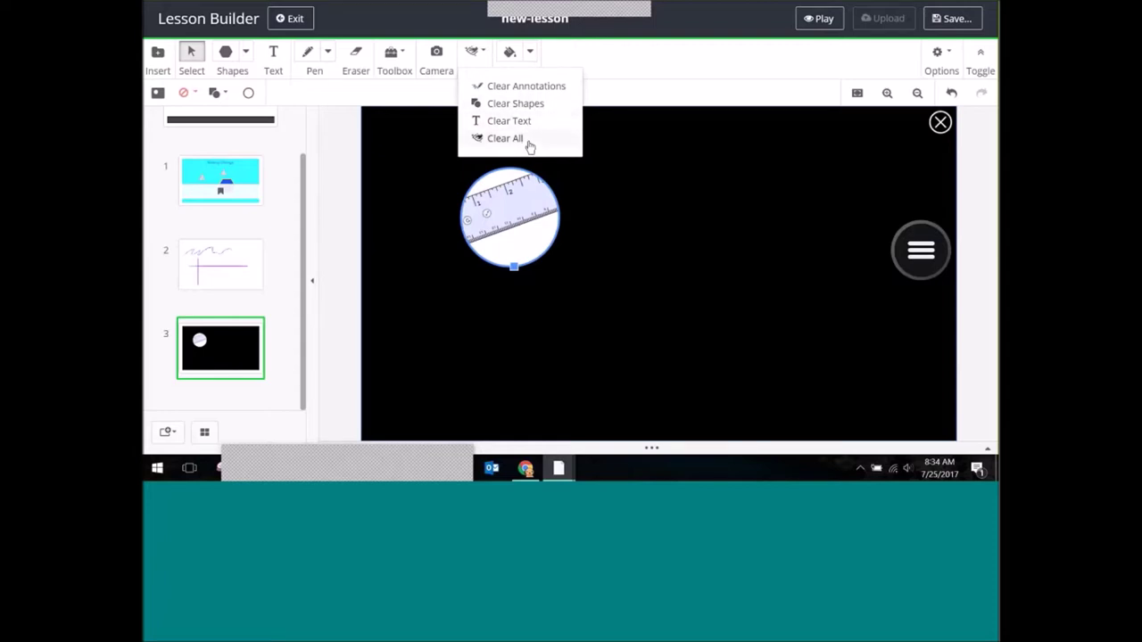
left_click(172, 433)
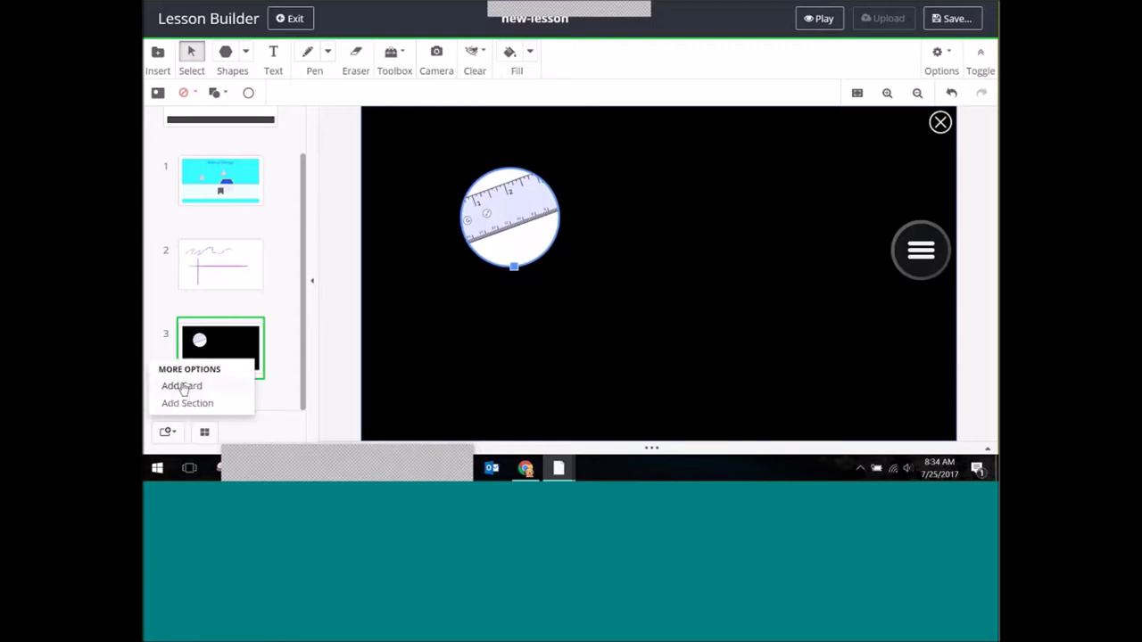
left_click(183, 390)
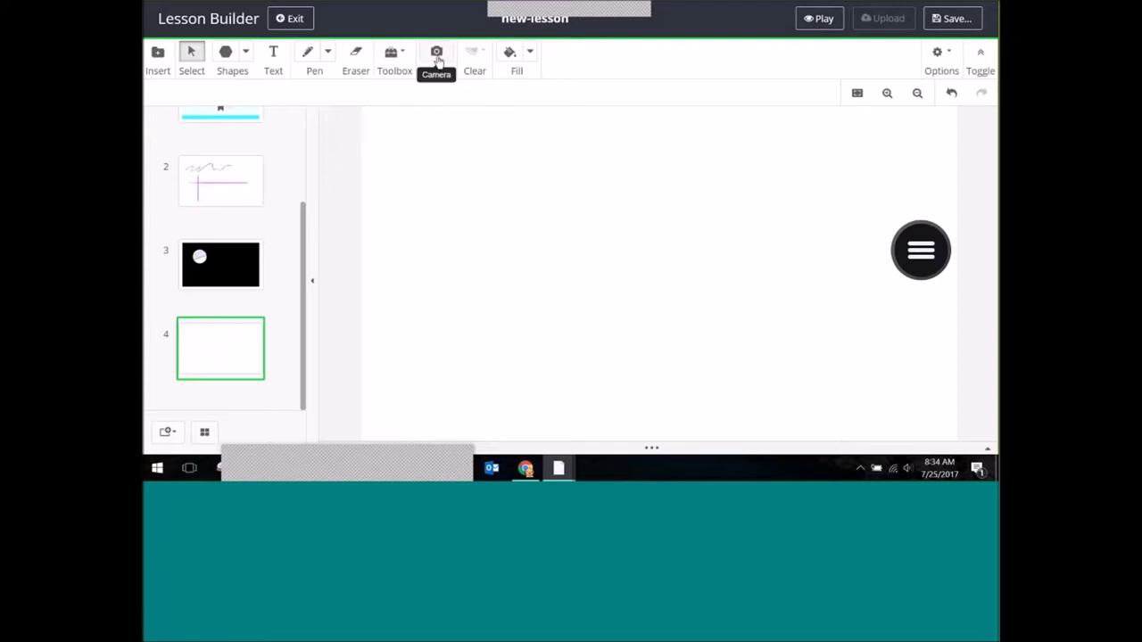
Insert the dime and quarter images from the desktop's Making Change Resources folder onto the fourth card.
left_click(158, 53)
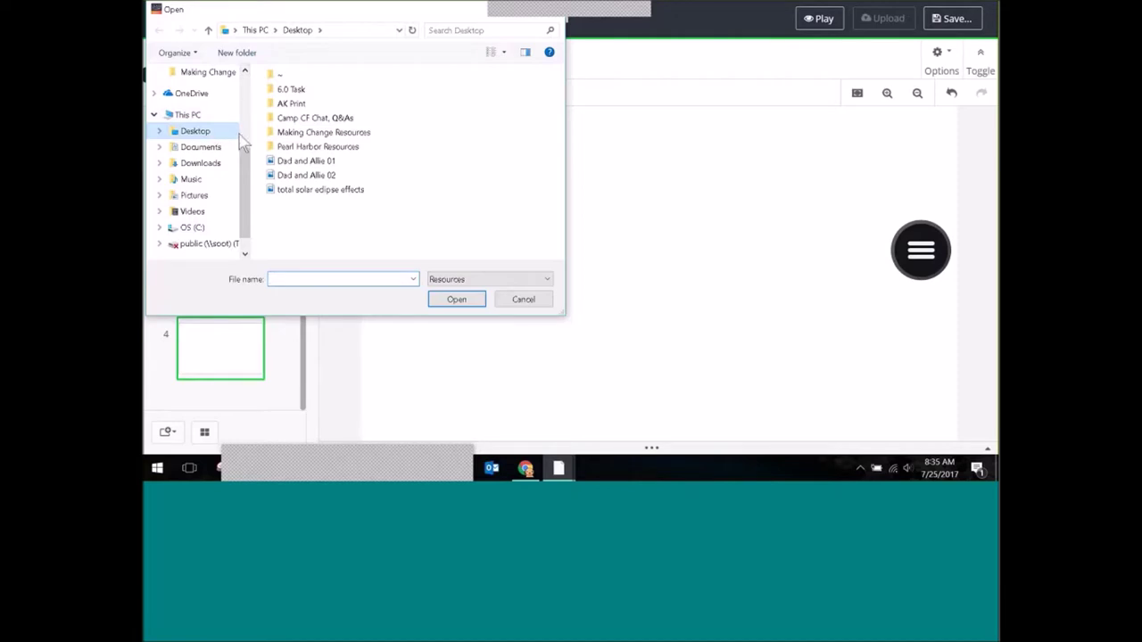
double_click(321, 132)
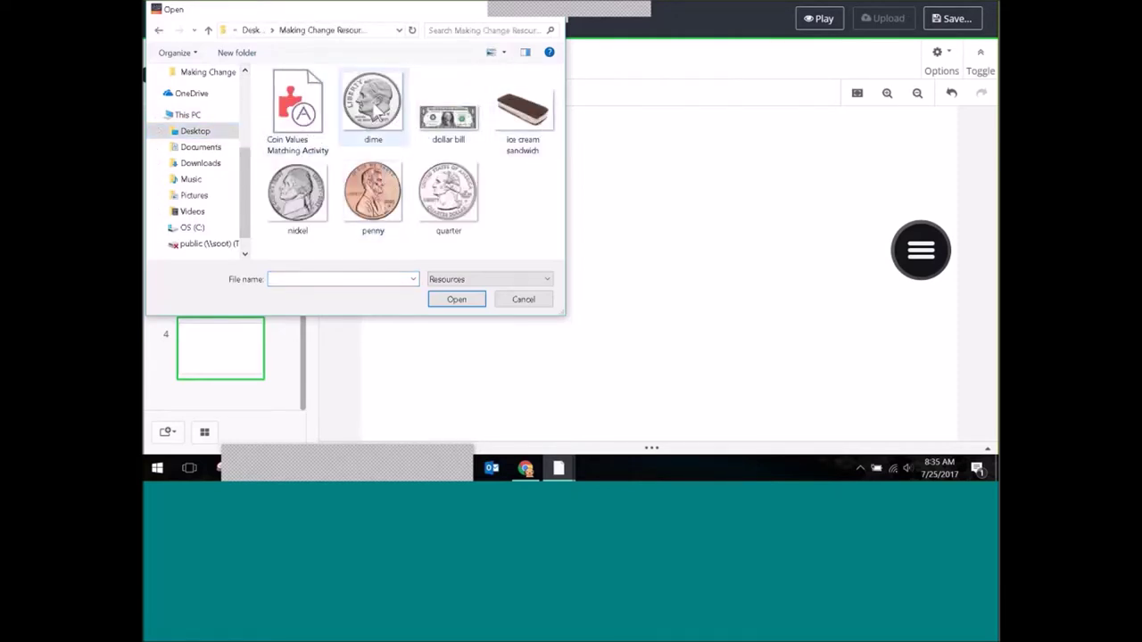
left_click(376, 108)
left_click(457, 300)
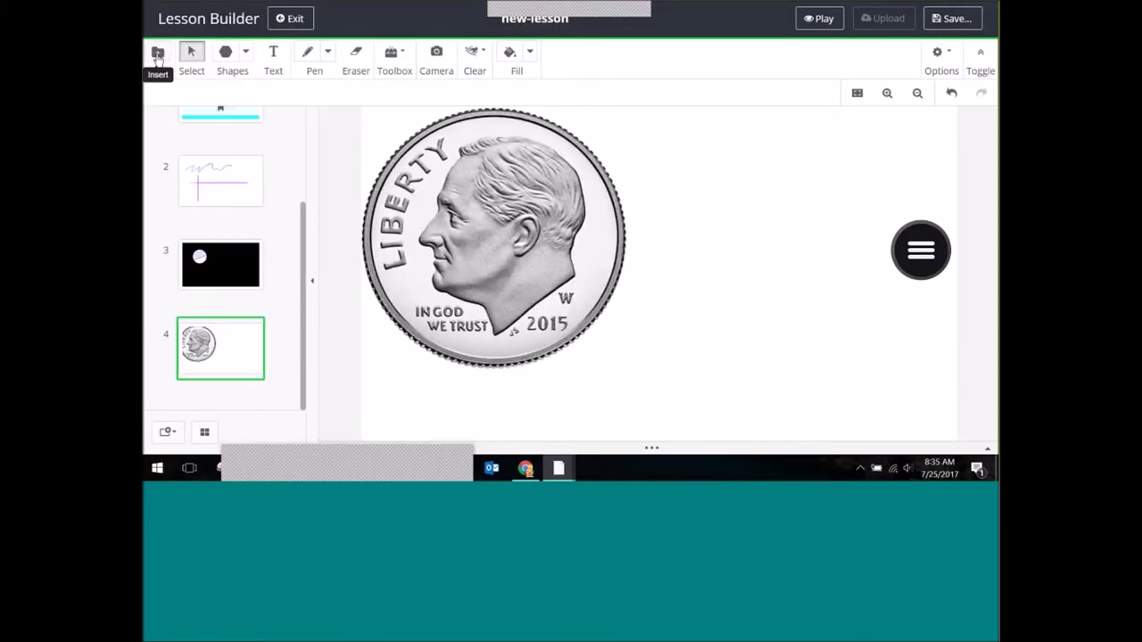
left_click(157, 54)
left_click(452, 193)
left_click(467, 300)
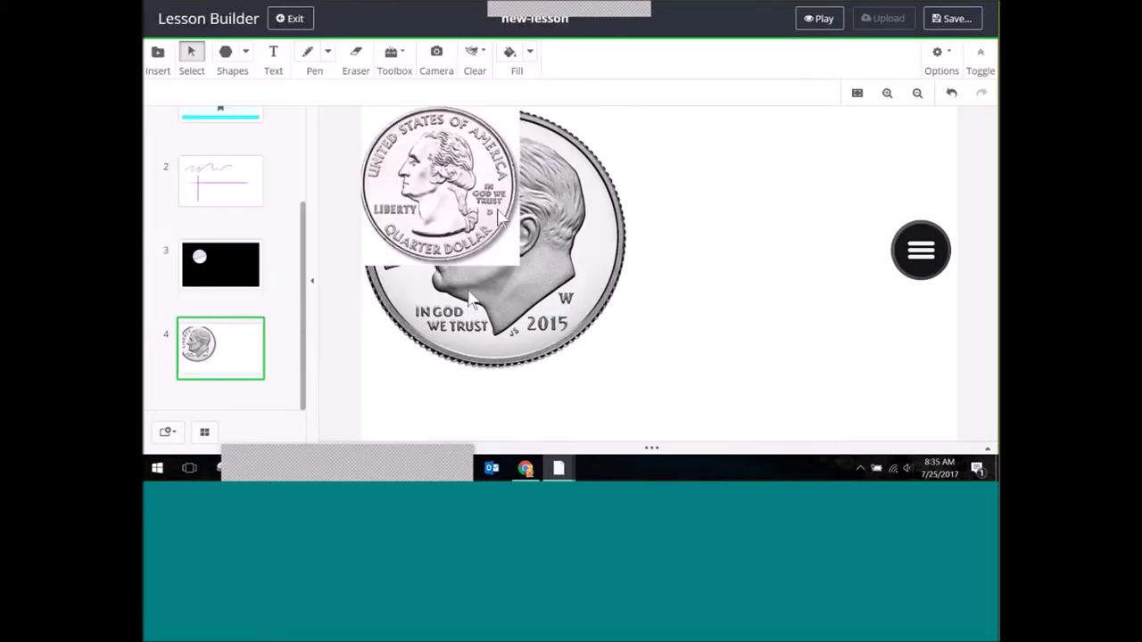
Shrink both coin images, placing the quarter in the card's lower right area and keeping the dime smaller to its left.
left_click_drag(857, 225, 813, 278)
left_click(598, 131)
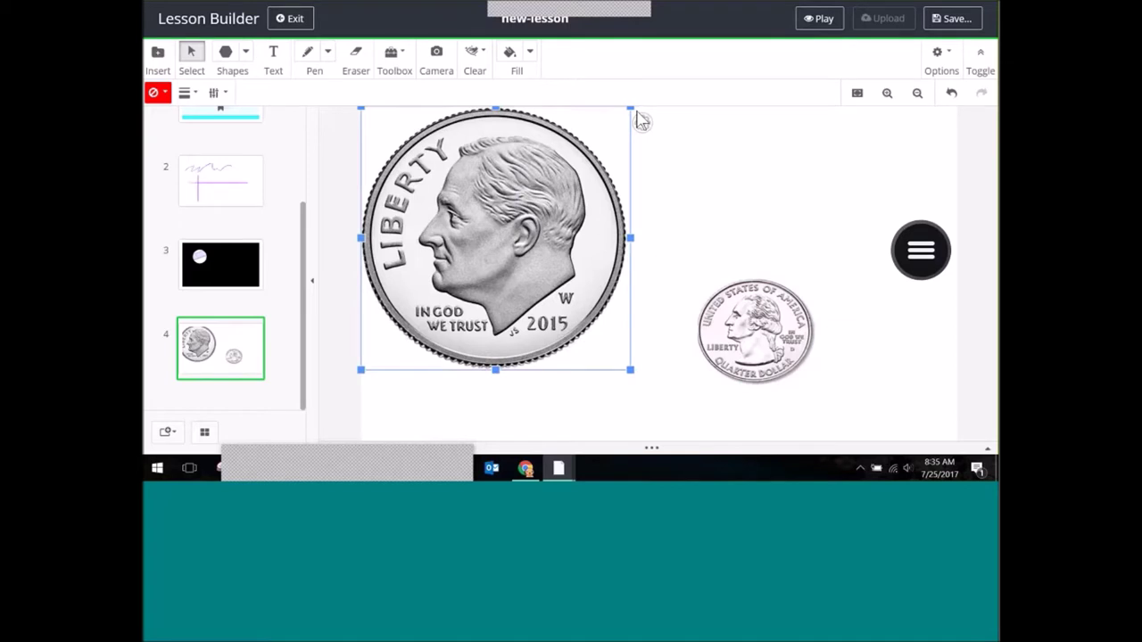
left_click_drag(630, 108, 602, 257)
left_click(745, 335)
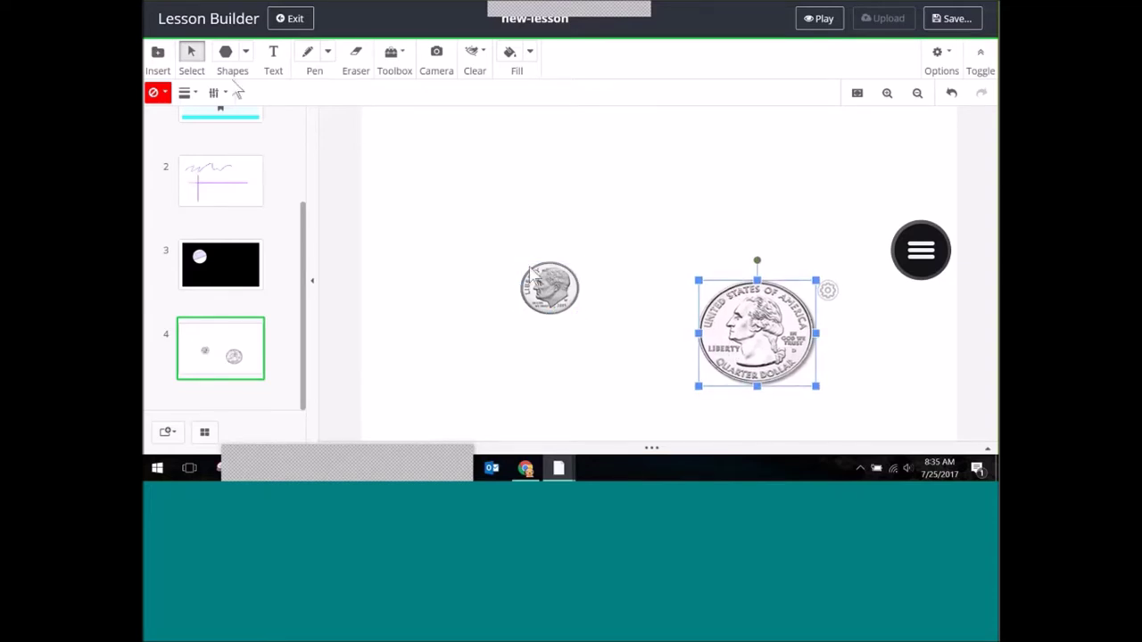
Add a blank fifth card to the lesson.
left_click(158, 56)
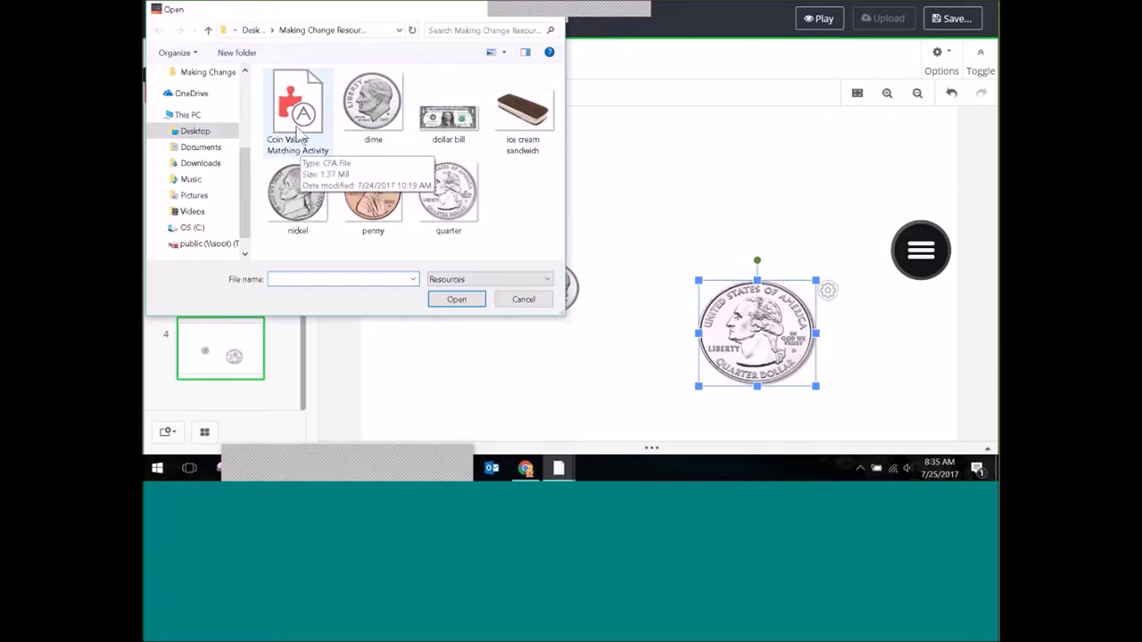
left_click(524, 300)
left_click(167, 432)
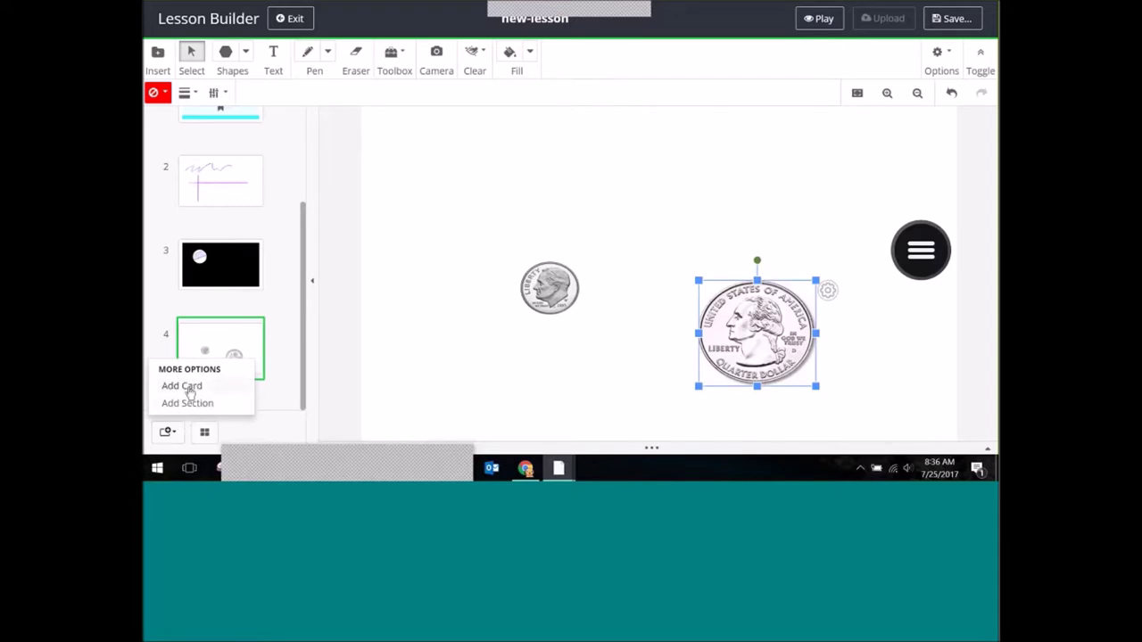
left_click(191, 387)
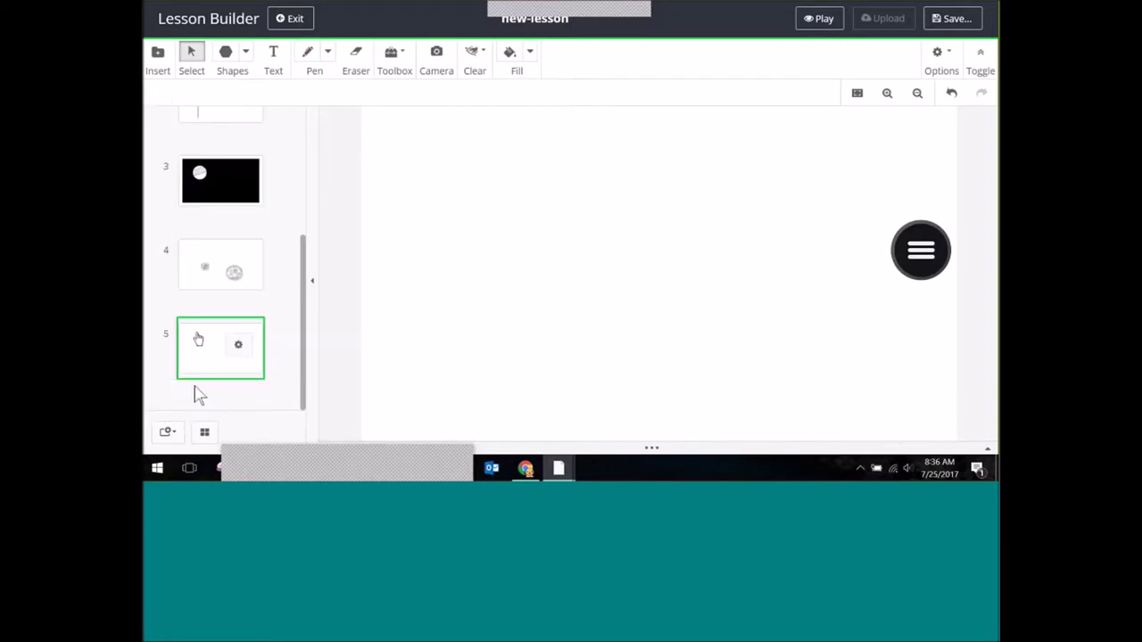
Insert the Coin Values Matching Activity resource onto the fifth card.
left_click(158, 54)
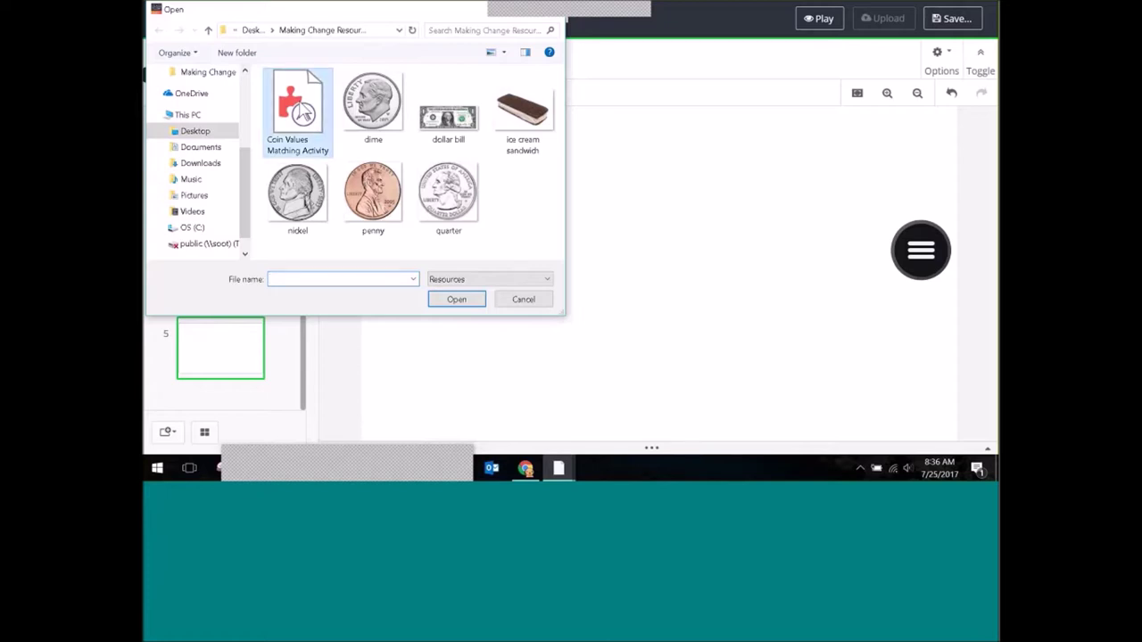
left_click(301, 112)
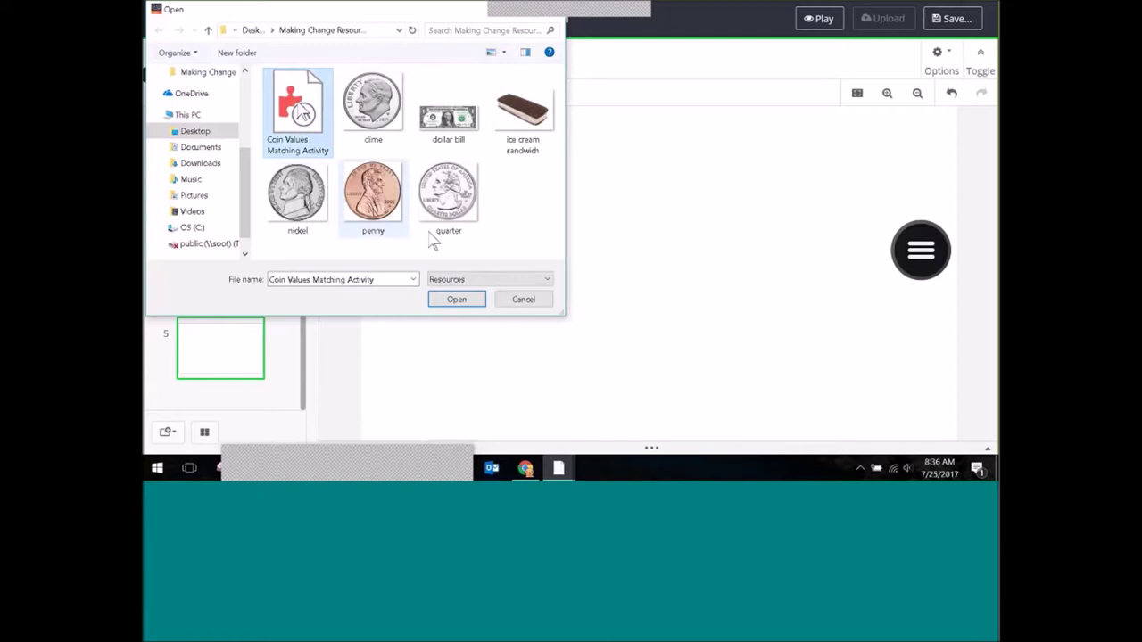
left_click(471, 303)
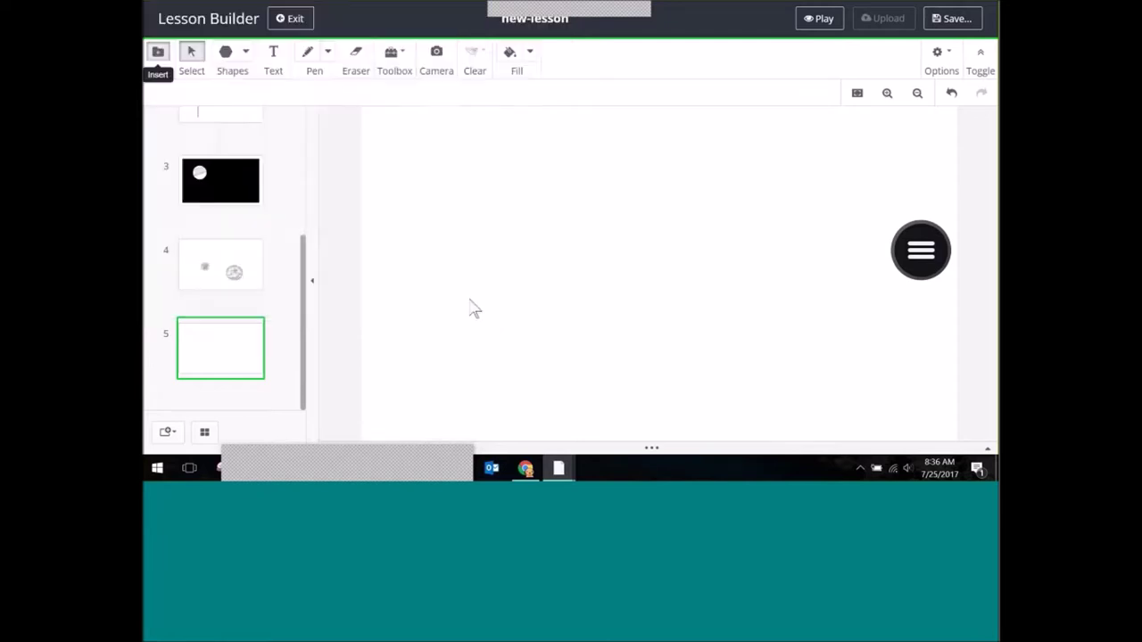
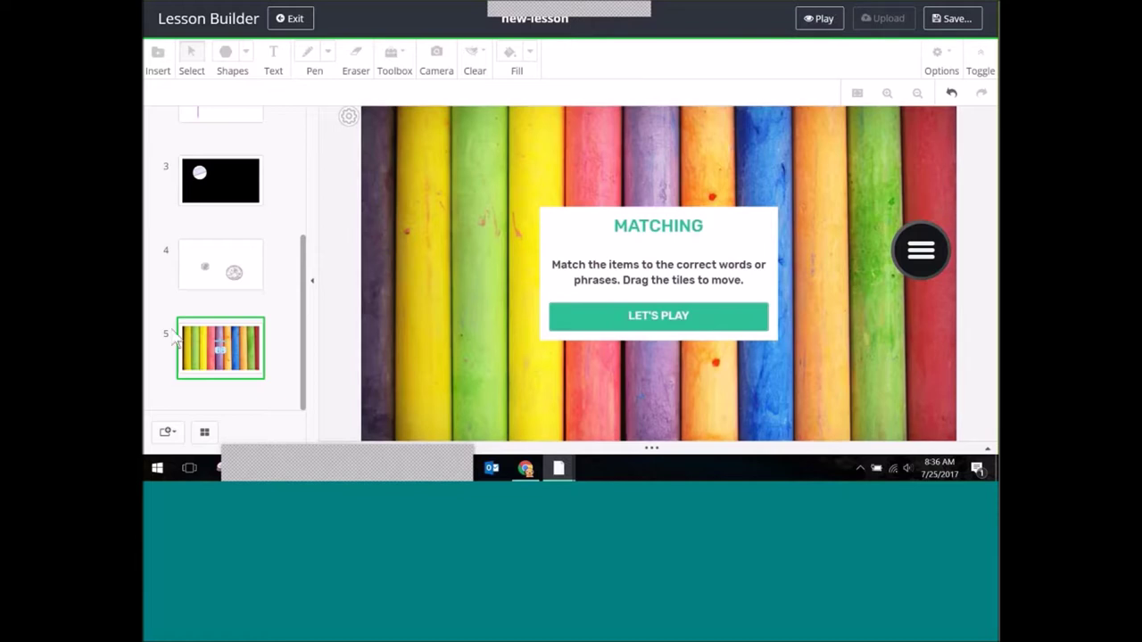
On the fourth card, move the quarter up above and right of the dime, and shift the floating round menu to the card's lower right.
mouse_move(193, 359)
mouse_move(209, 257)
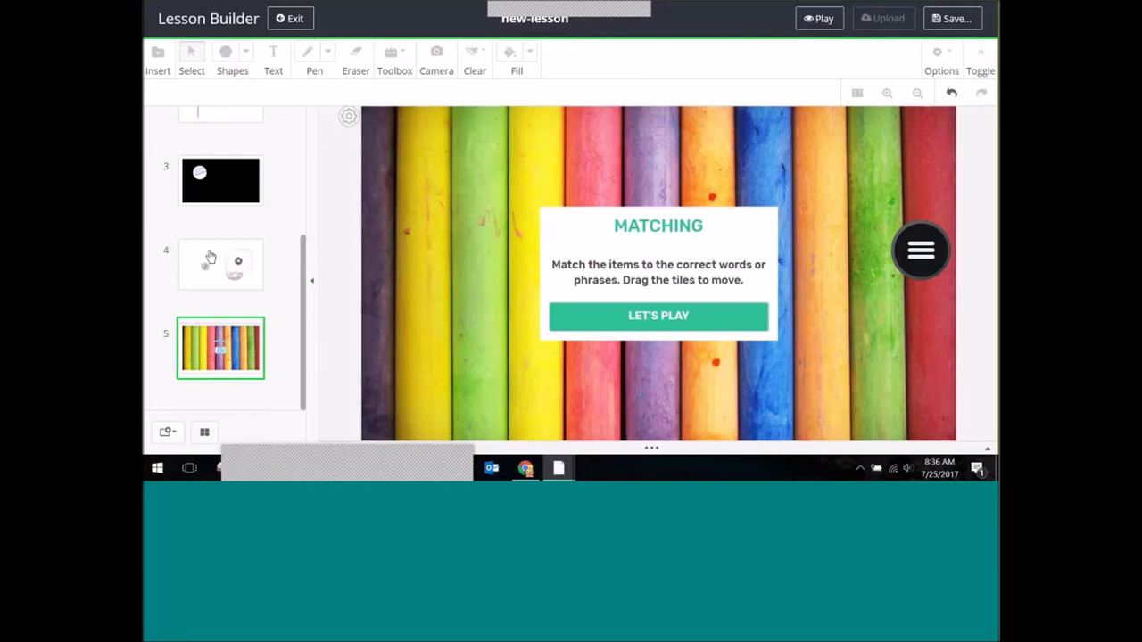
left_click(209, 257)
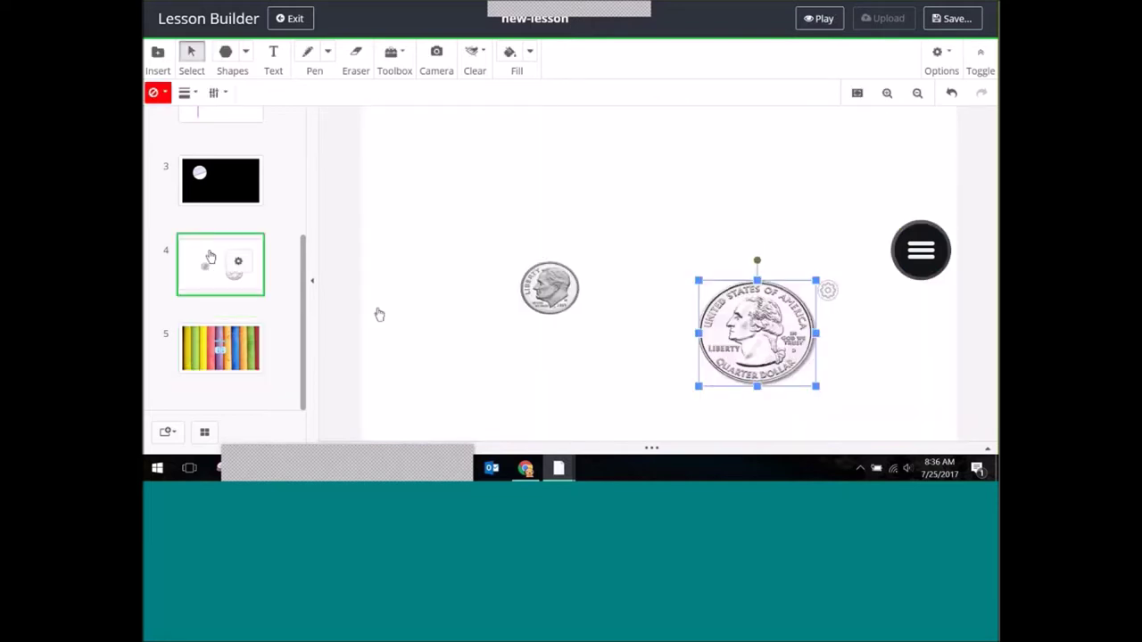
left_click_drag(759, 314, 697, 206)
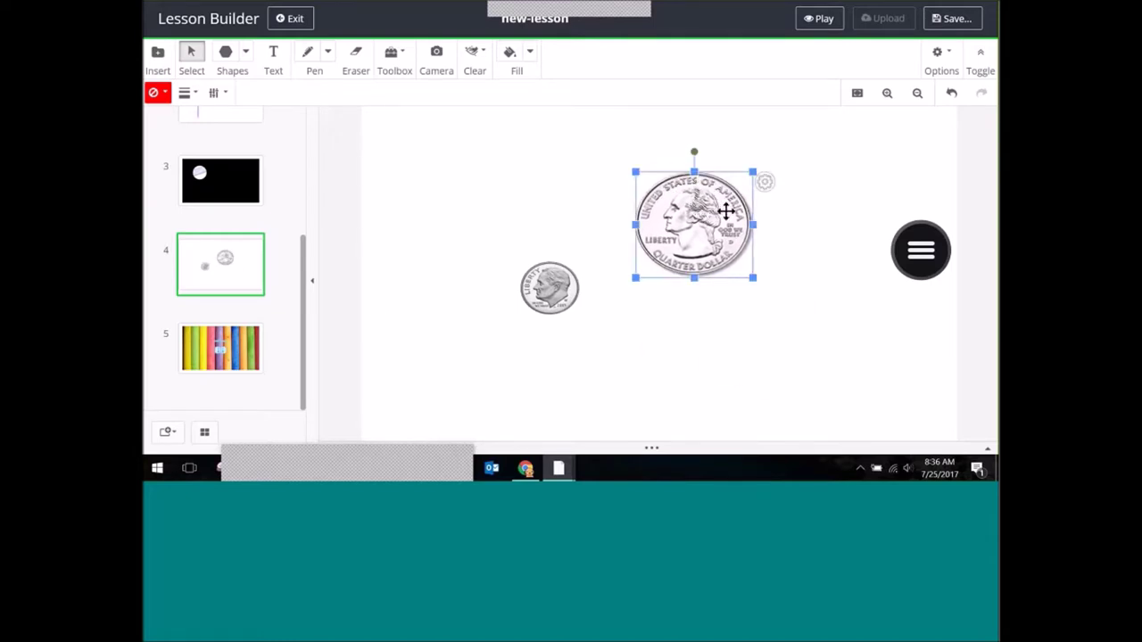
left_click(924, 252)
left_click_drag(939, 346, 879, 399)
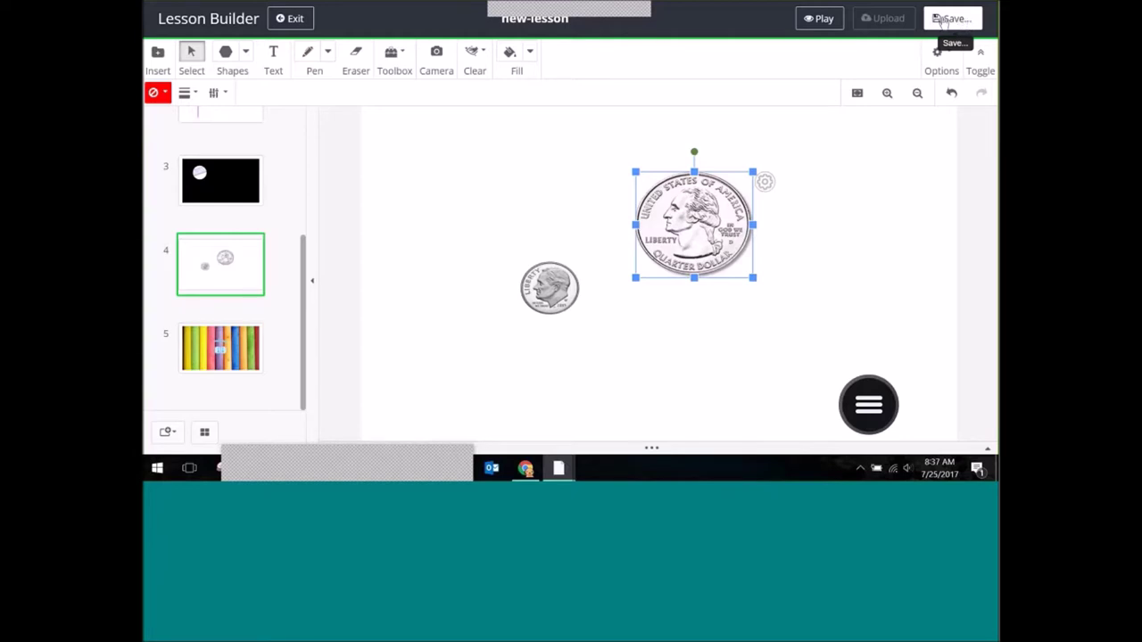
Save the lesson in the Documents folder as "Making Change Lesson" with the Classflow Lessons file type.
left_click(950, 18)
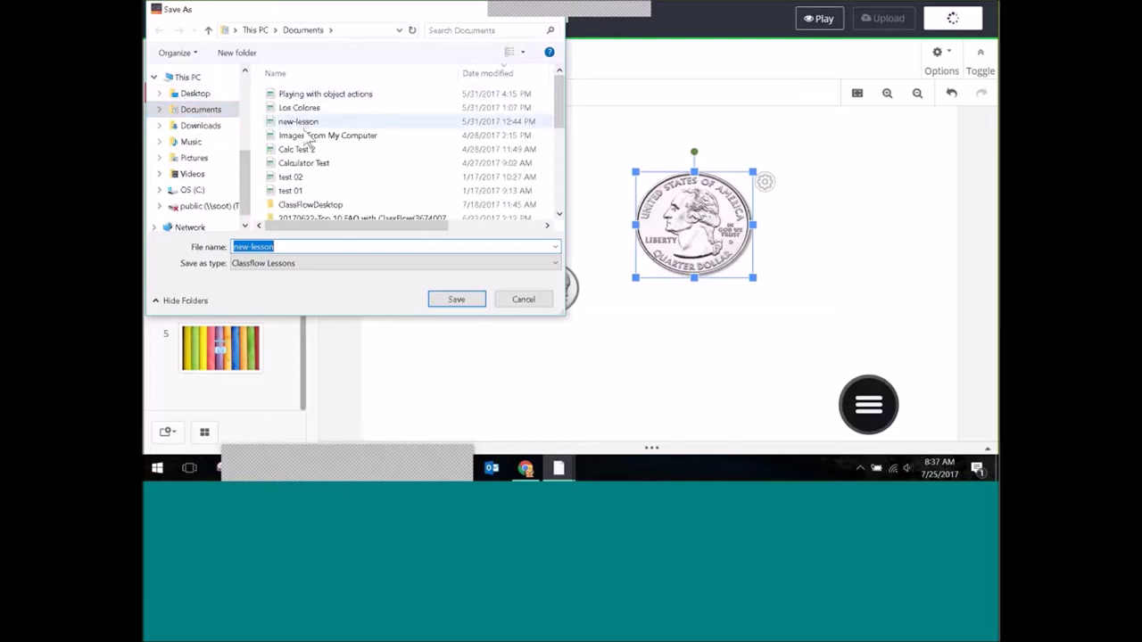
left_click(300, 247)
triple_click(299, 248)
type("Making ")
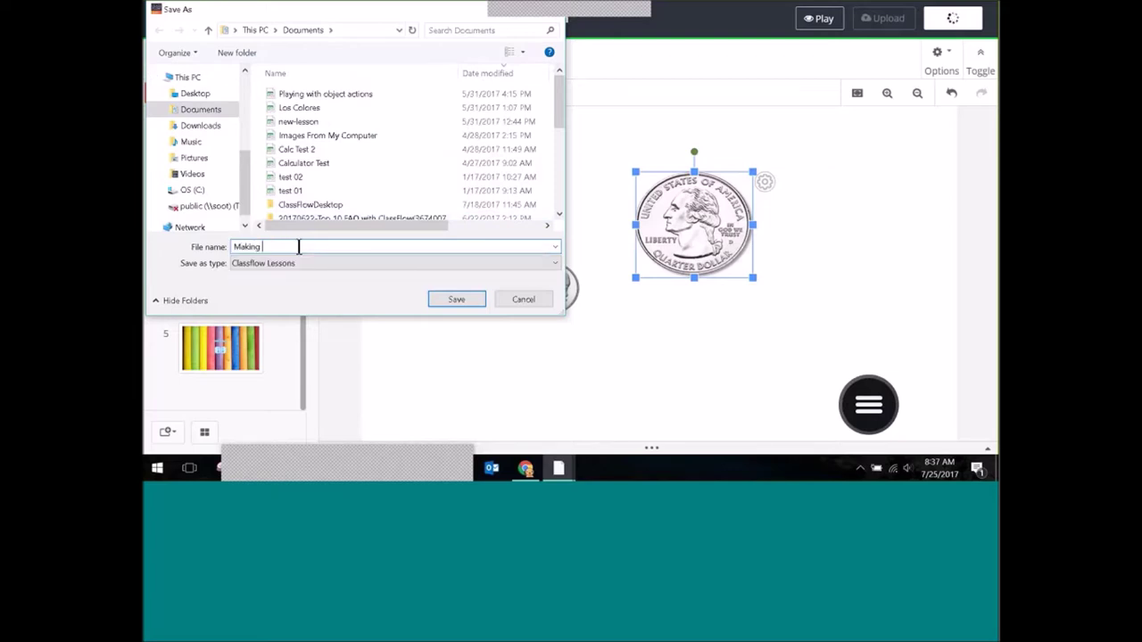
type("Change Lesson")
left_click(306, 265)
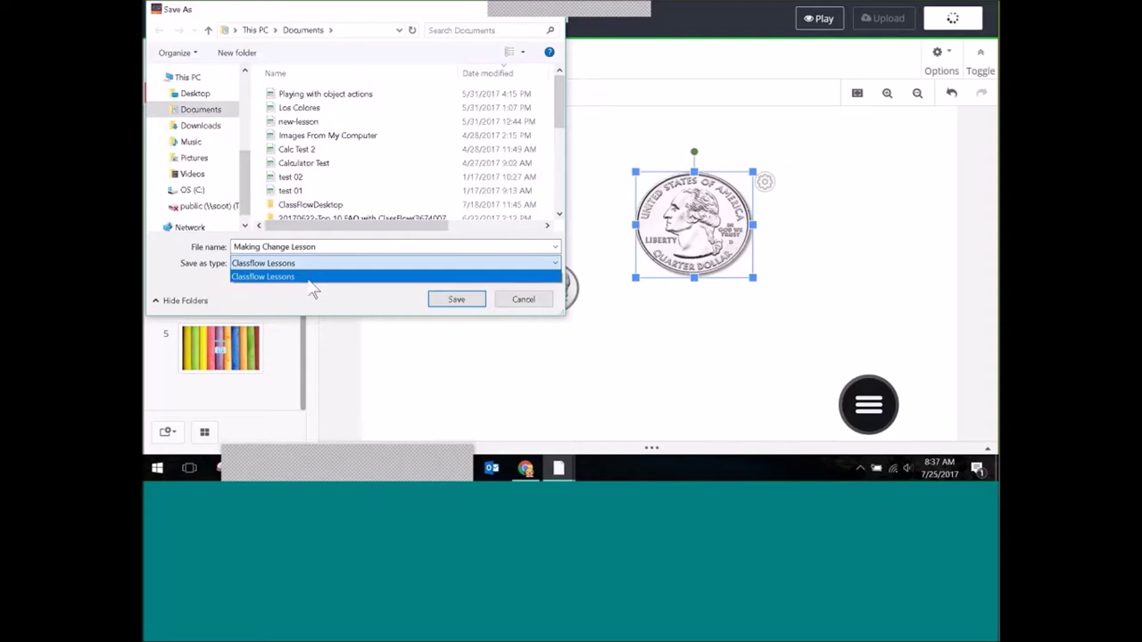
left_click(313, 276)
left_click(455, 302)
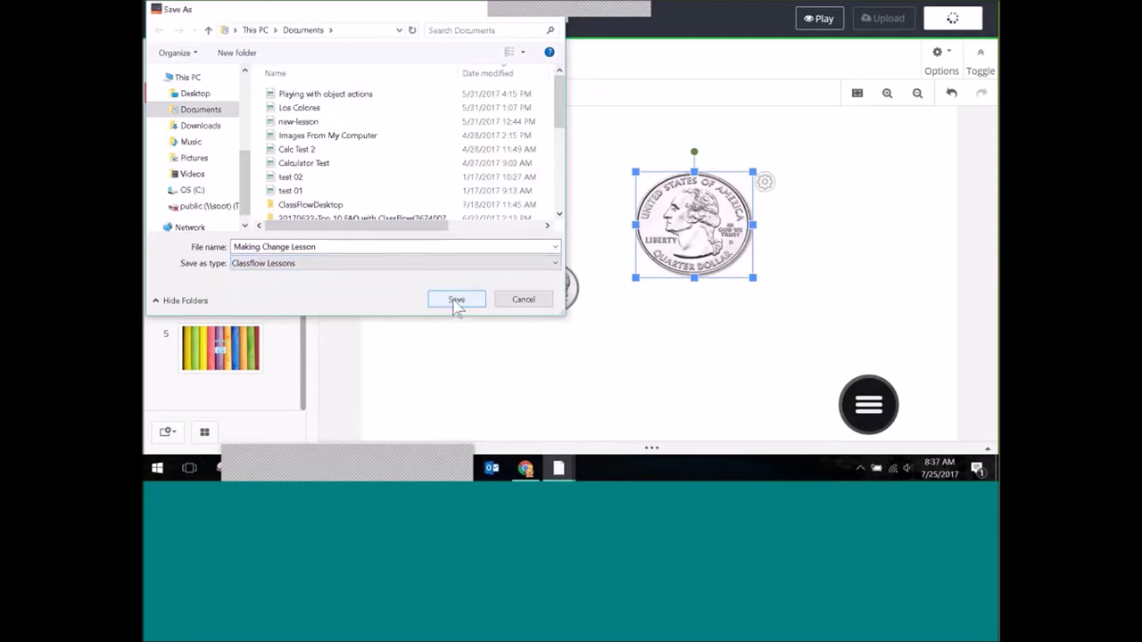
left_click(457, 303)
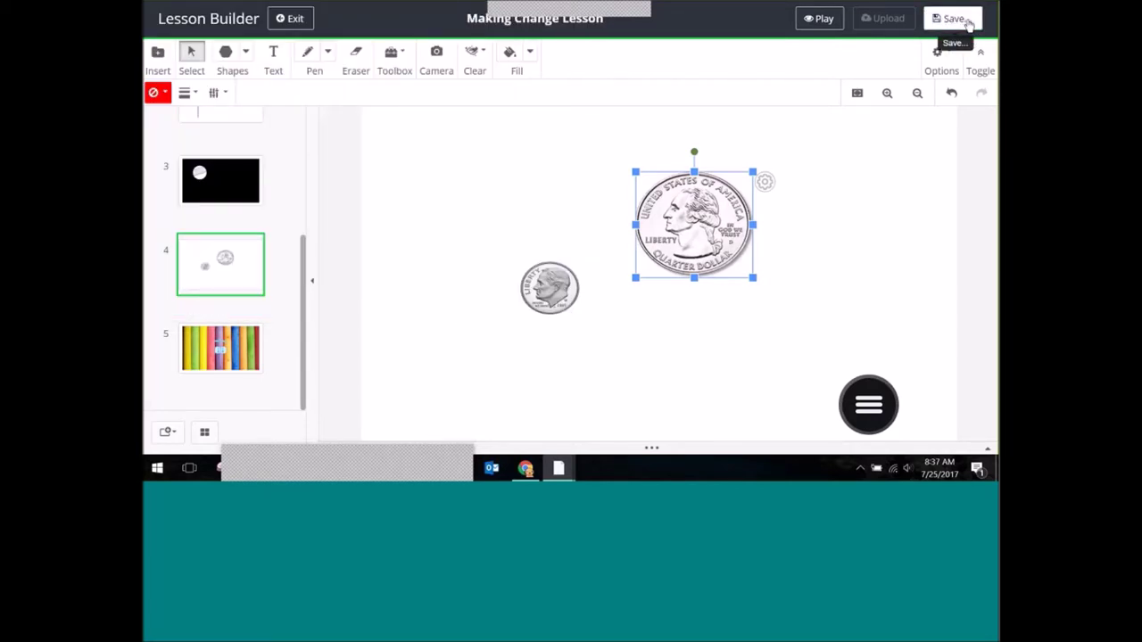
left_click(947, 19)
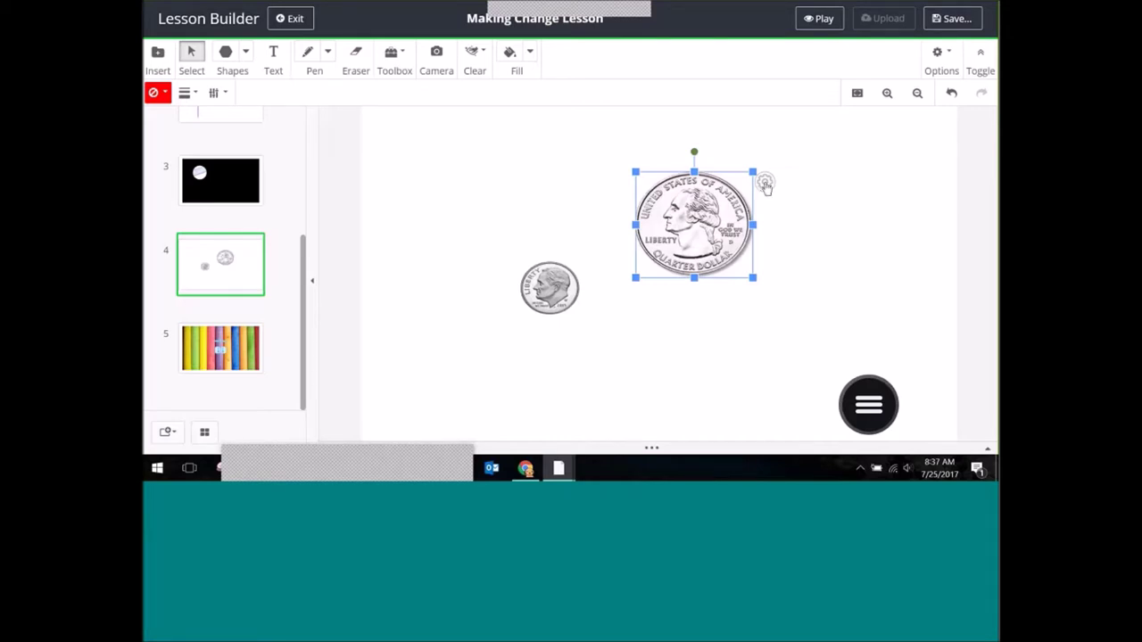
Reselect the quarter image and move it slightly to the right, away from the dime.
left_click(766, 185)
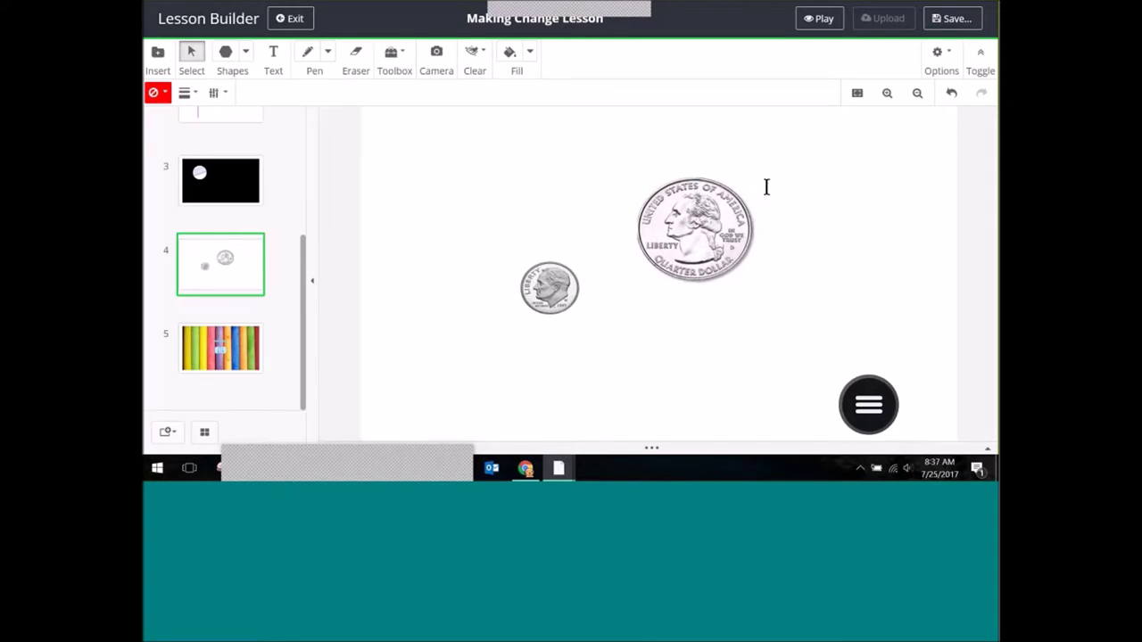
left_click(694, 221)
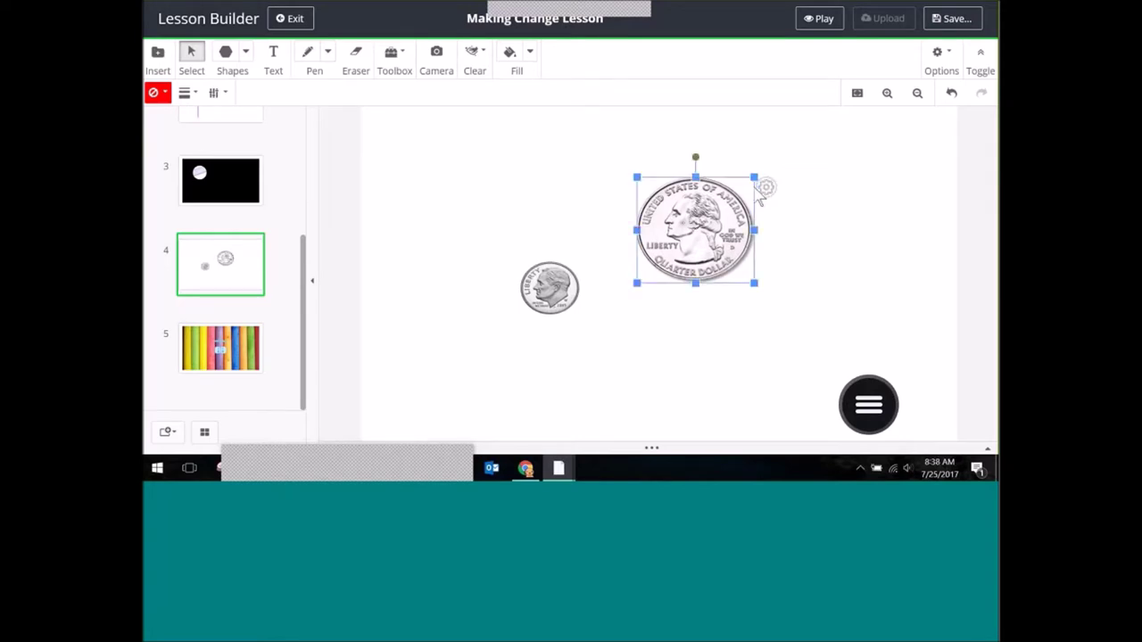
mouse_move(694, 212)
left_mouse_down()
mouse_move(649, 193)
mouse_move(698, 204)
left_mouse_up()
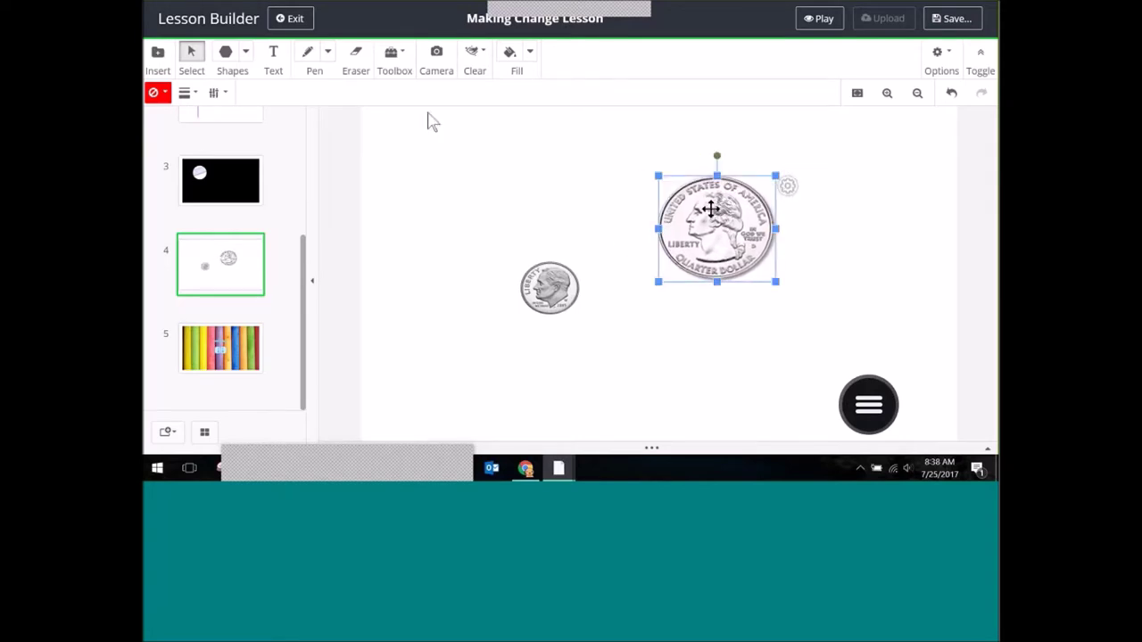
Add a text box reading "Quarter" to the fourth card and narrow it to fit the word.
left_click(273, 57)
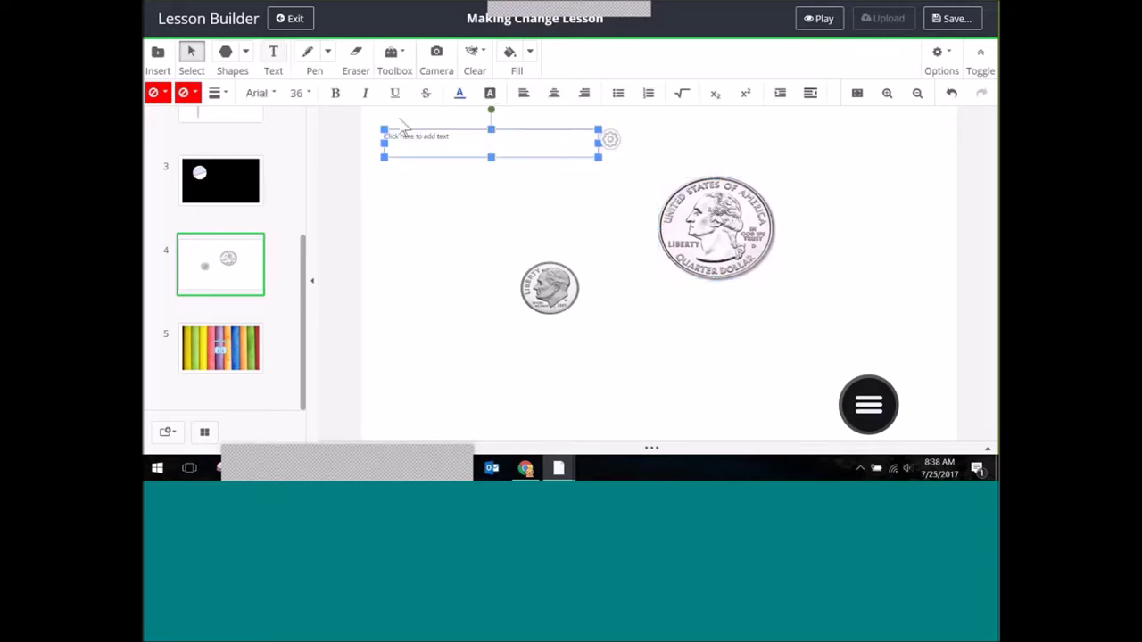
type("Quarter")
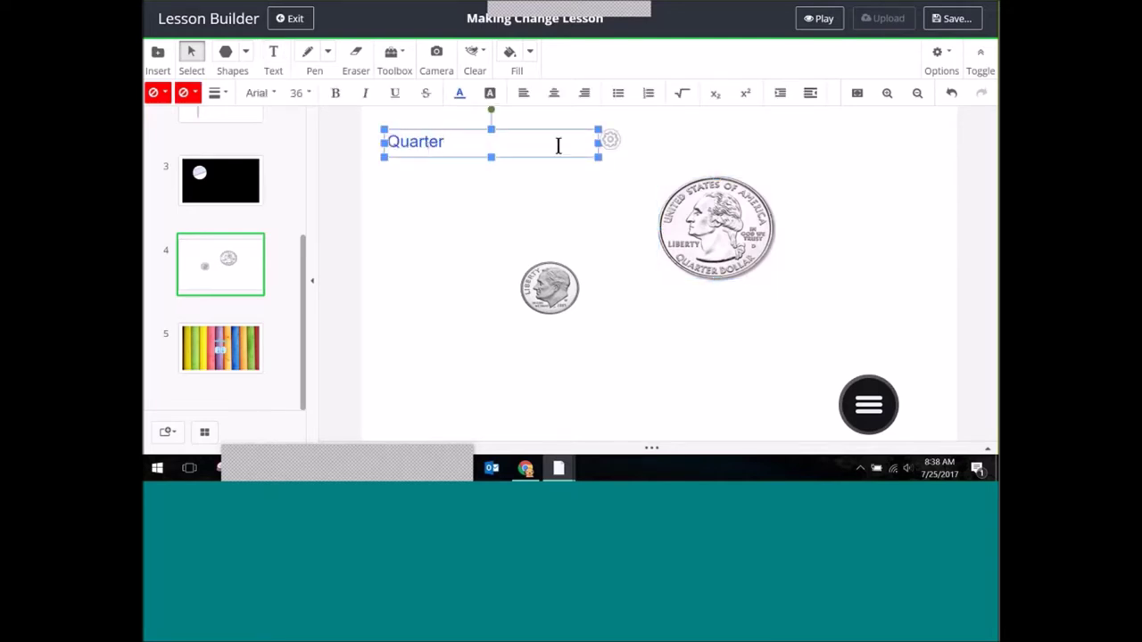
left_click_drag(598, 141, 455, 141)
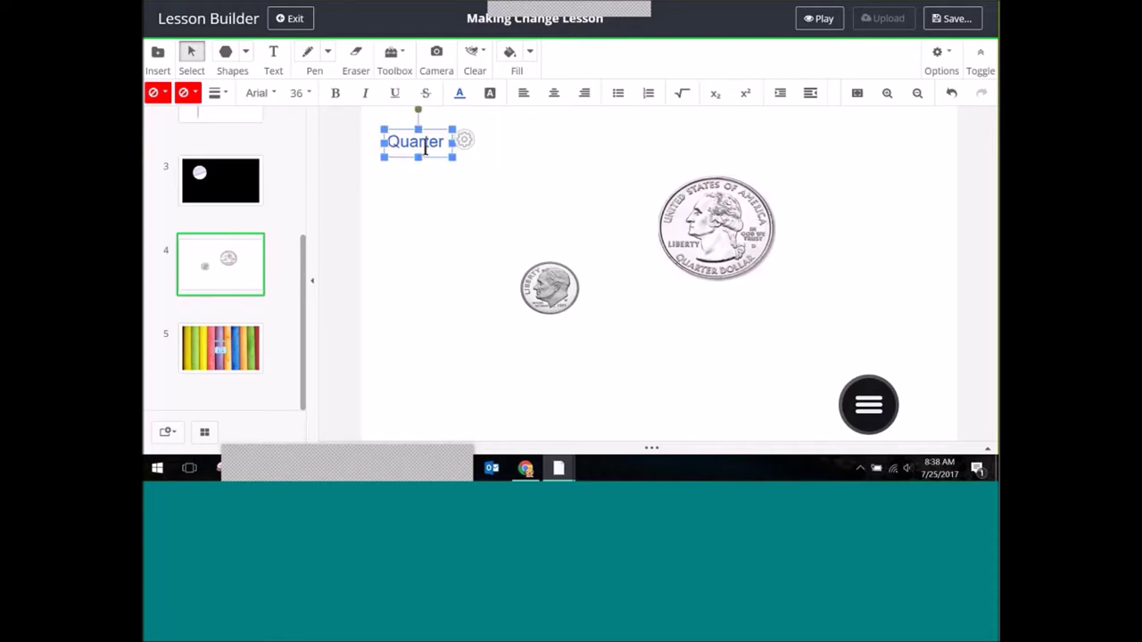
Rotate the quarter image on the fourth card slightly counter-clockwise.
left_click(464, 141)
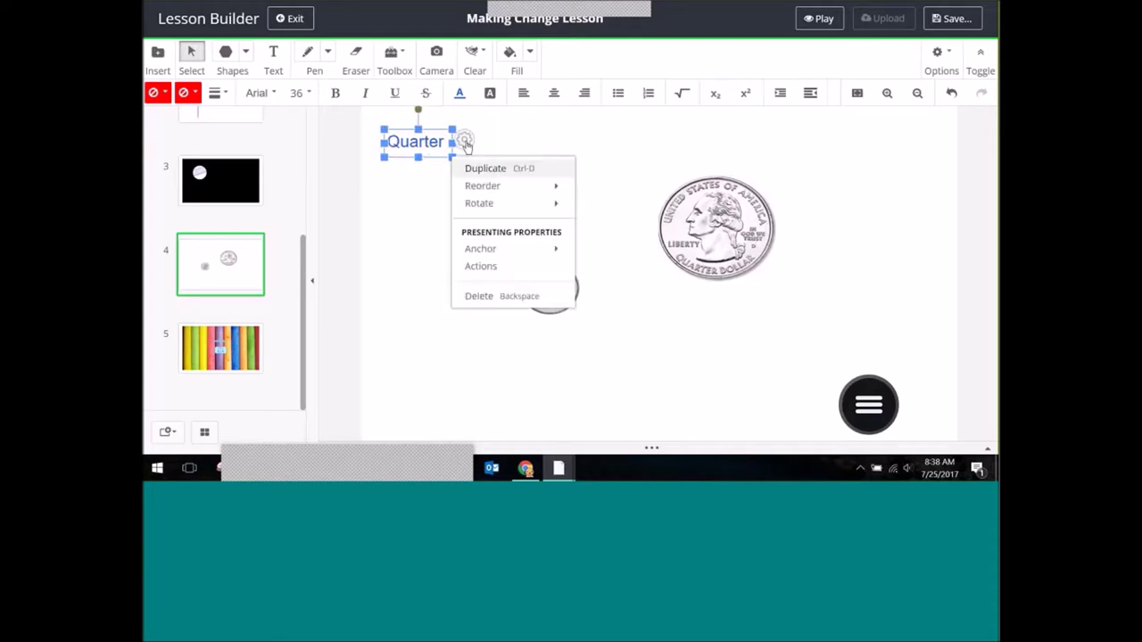
left_click(465, 141)
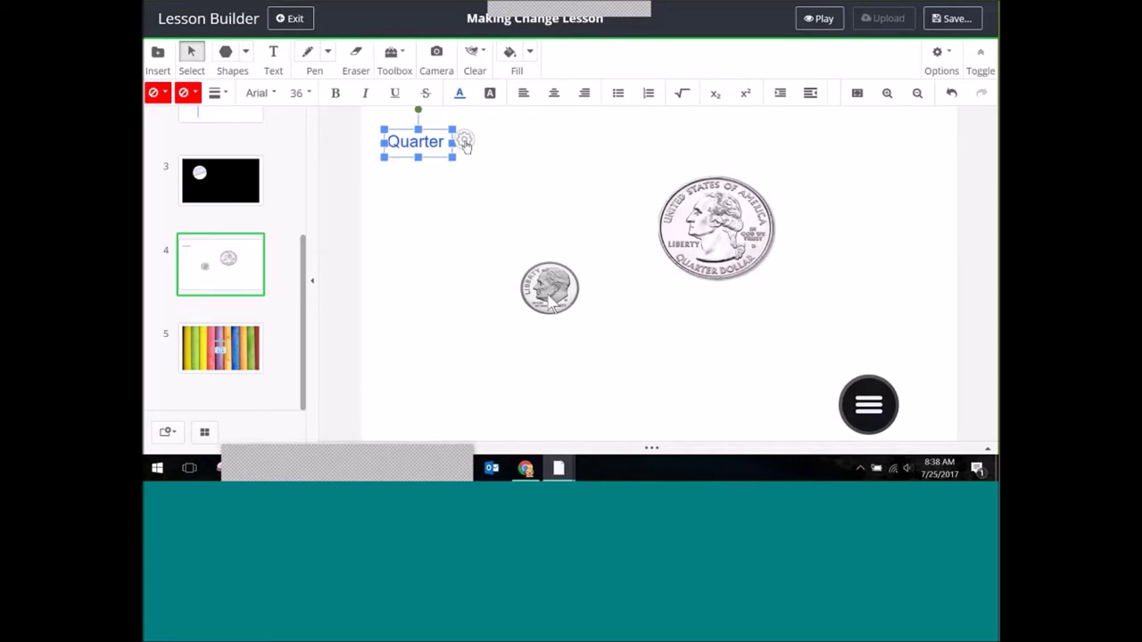
left_click(726, 224)
left_click(789, 186)
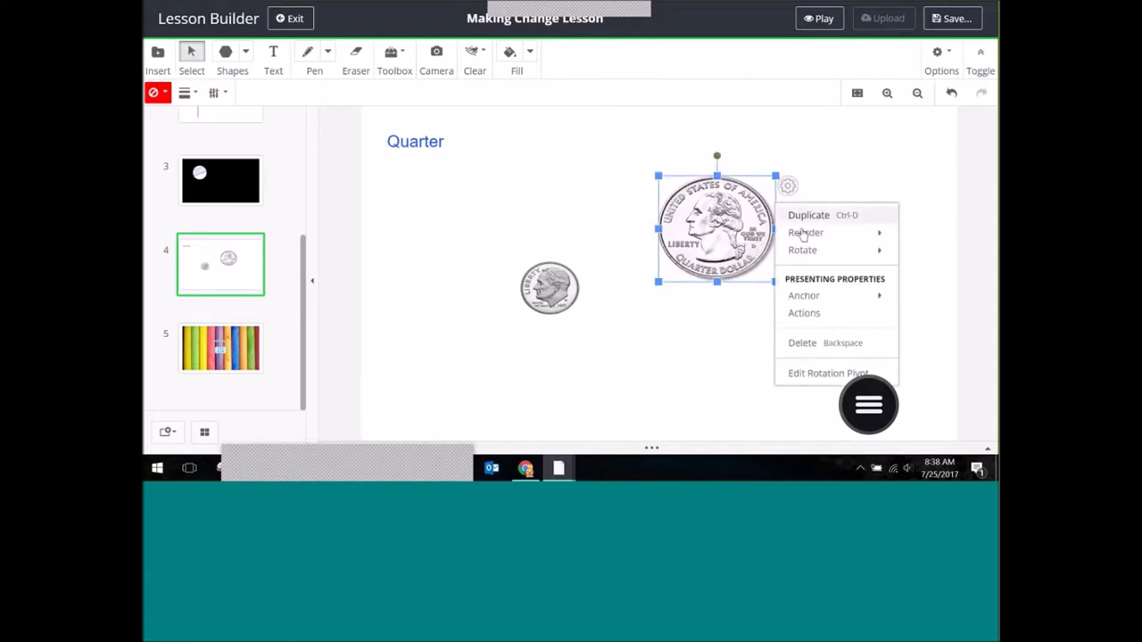
mouse_move(803, 234)
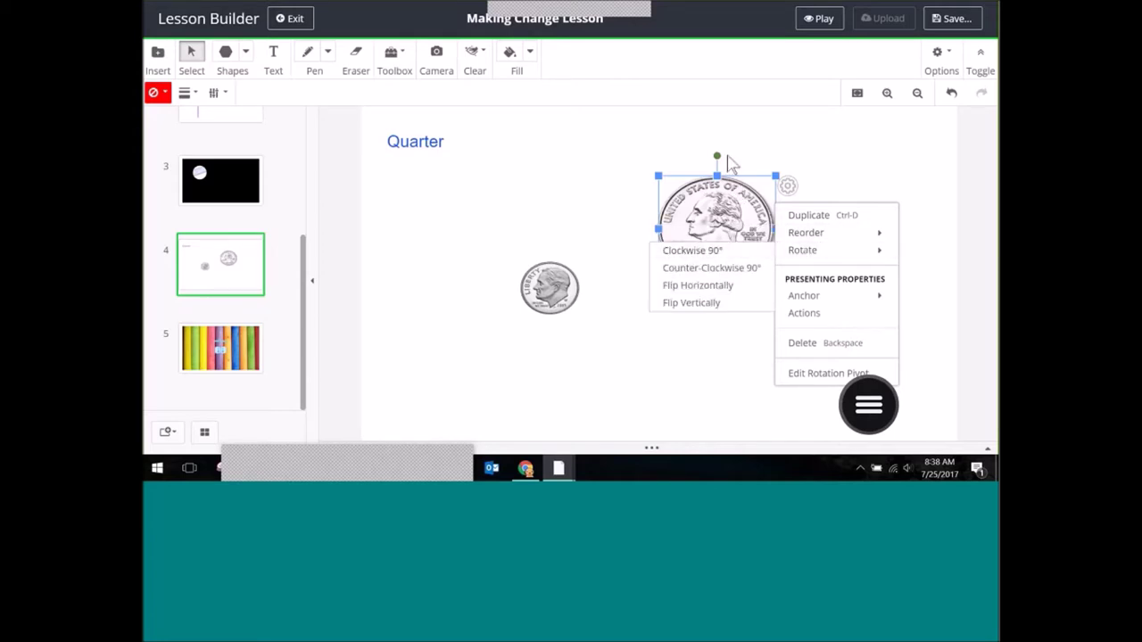
left_click_drag(720, 161, 693, 163)
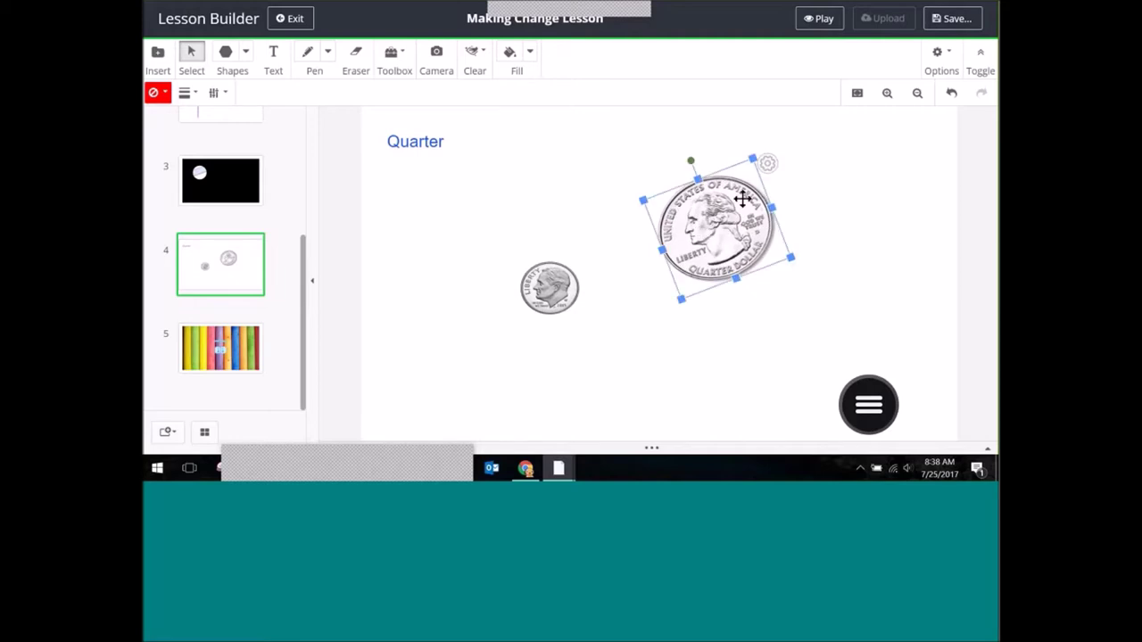
Review the quarter's anchor options and anchor all components on the second card.
left_click(769, 165)
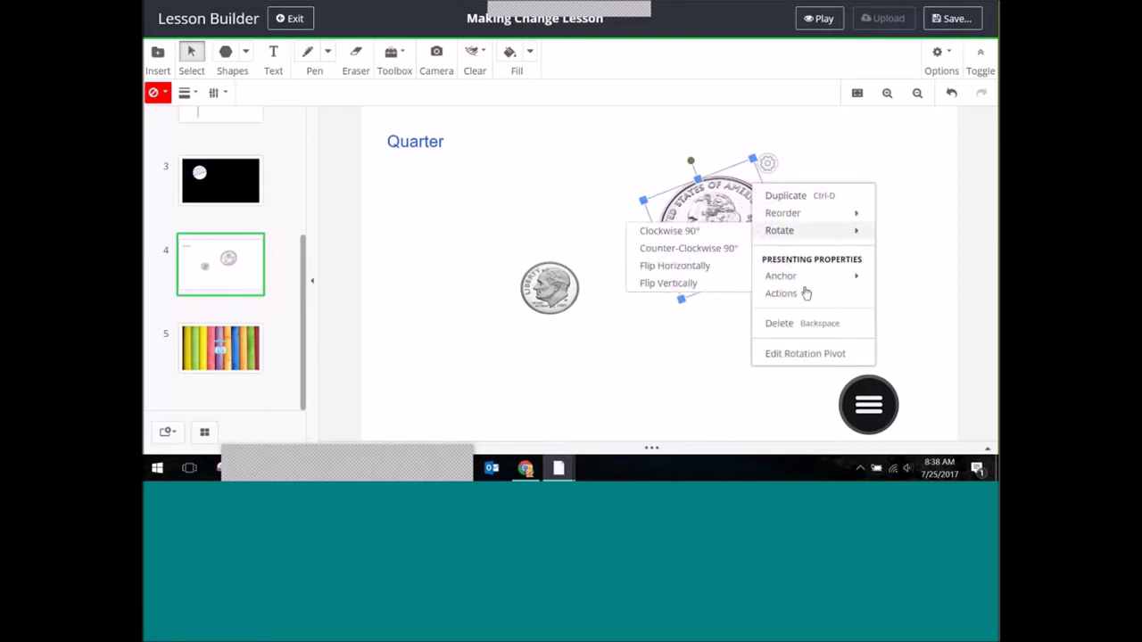
mouse_move(813, 282)
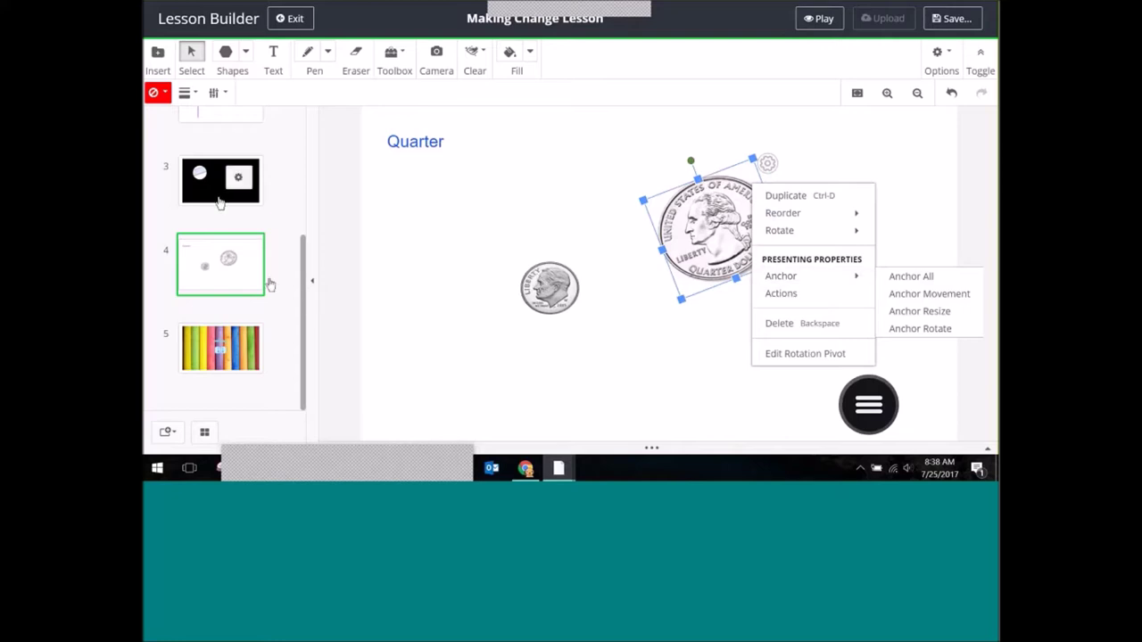
left_click_drag(306, 288, 311, 247)
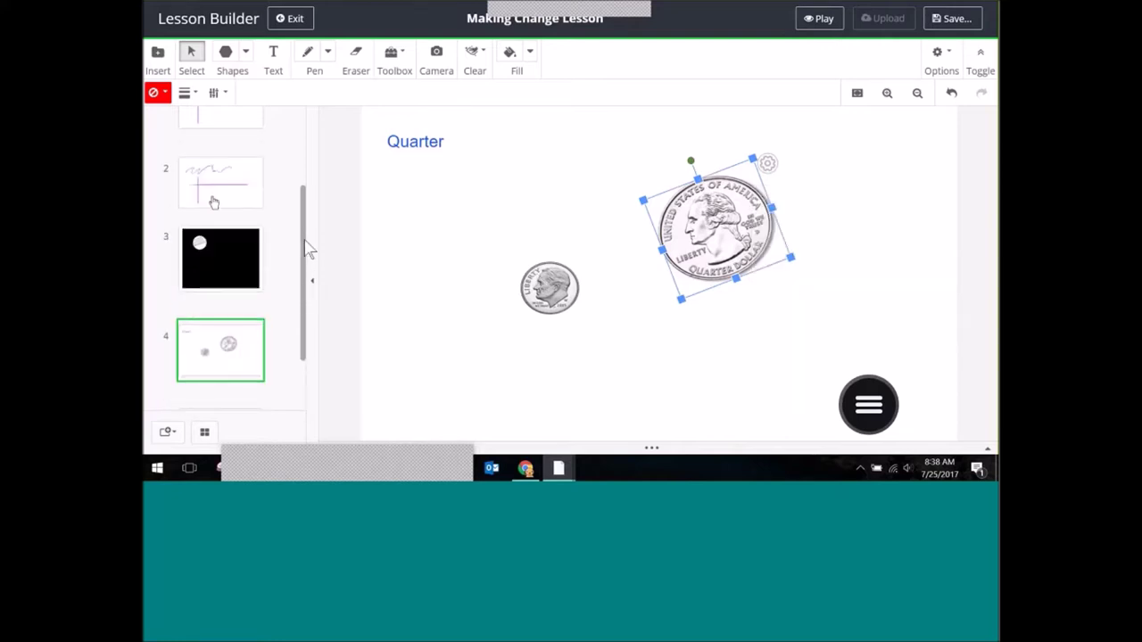
left_click(207, 189)
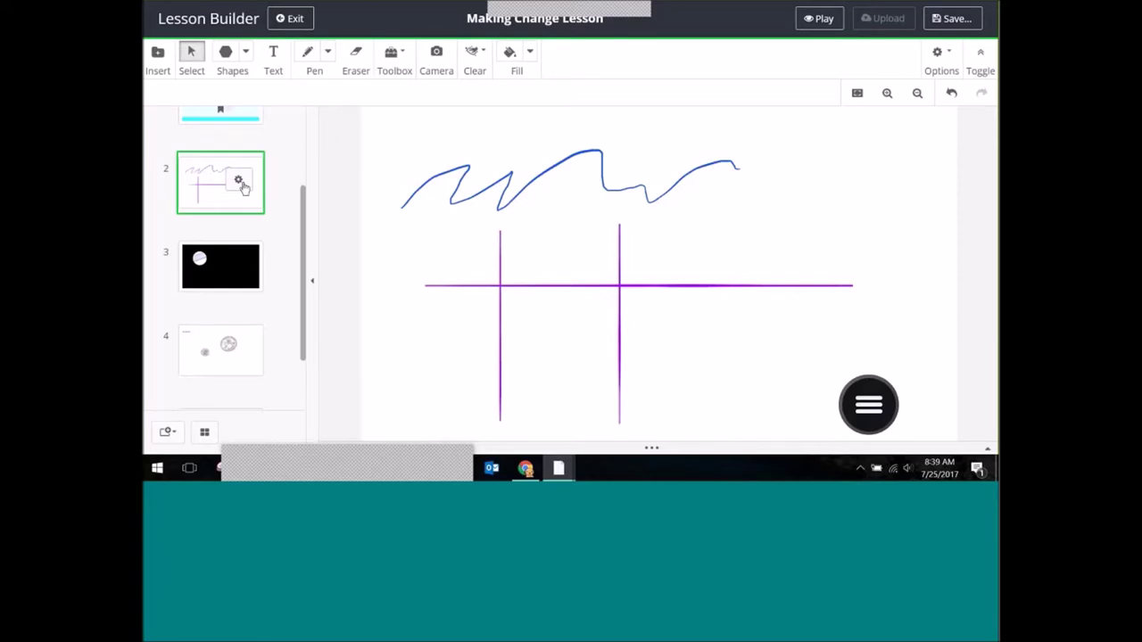
left_click(238, 182)
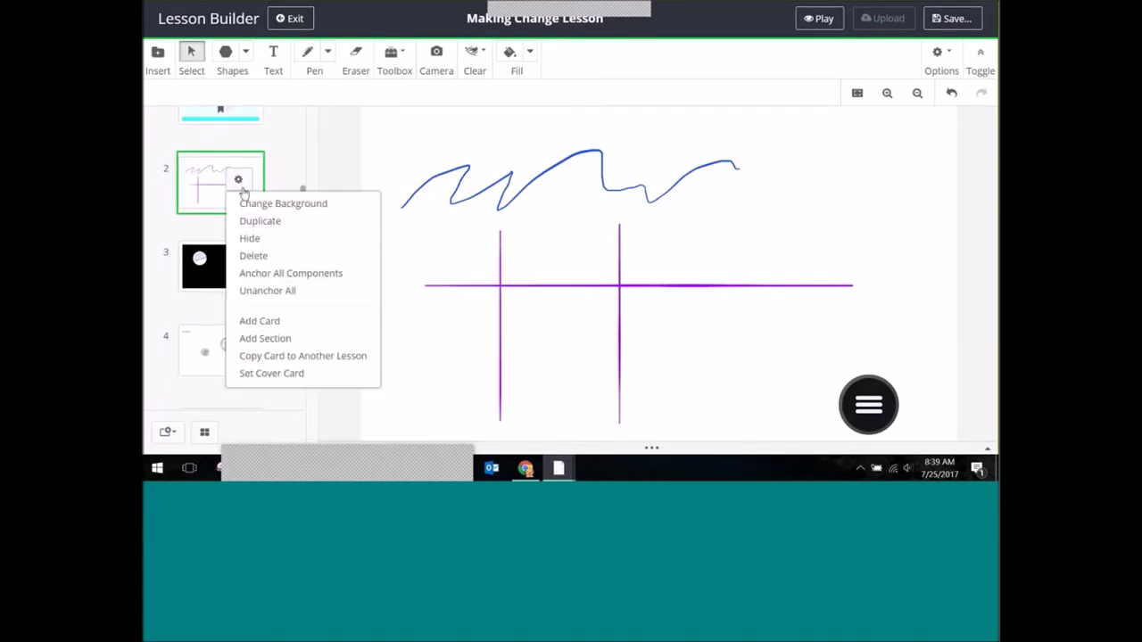
left_click(289, 275)
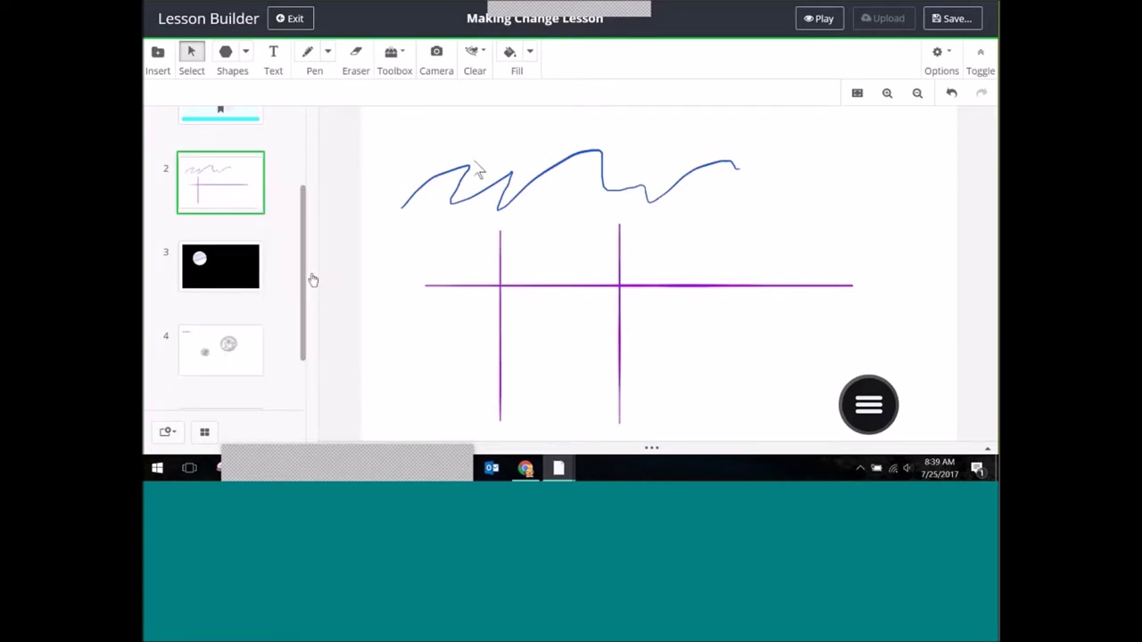
Return to the fourth card and assign the Clone on Drag action to the quarter image, saving it.
left_click_drag(303, 198, 305, 247)
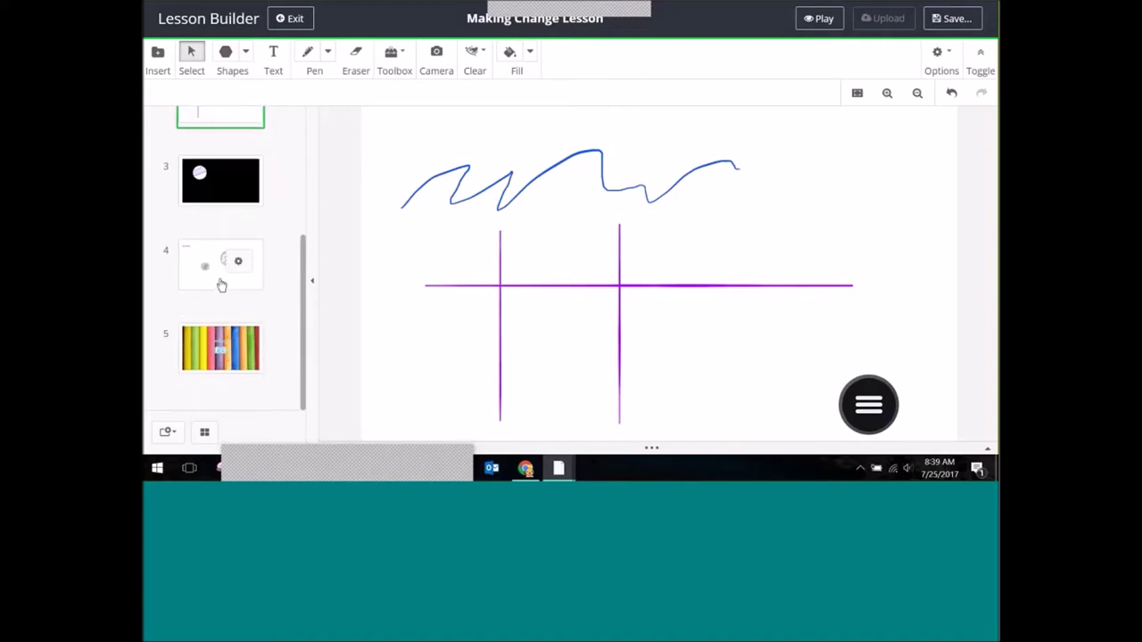
left_click(221, 284)
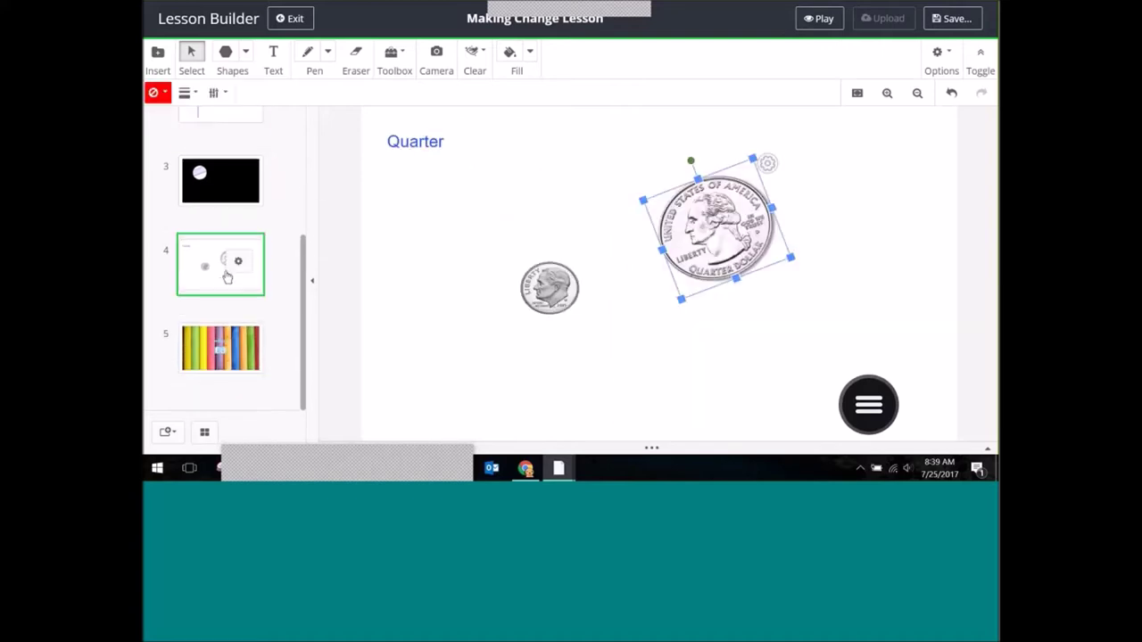
left_click(769, 166)
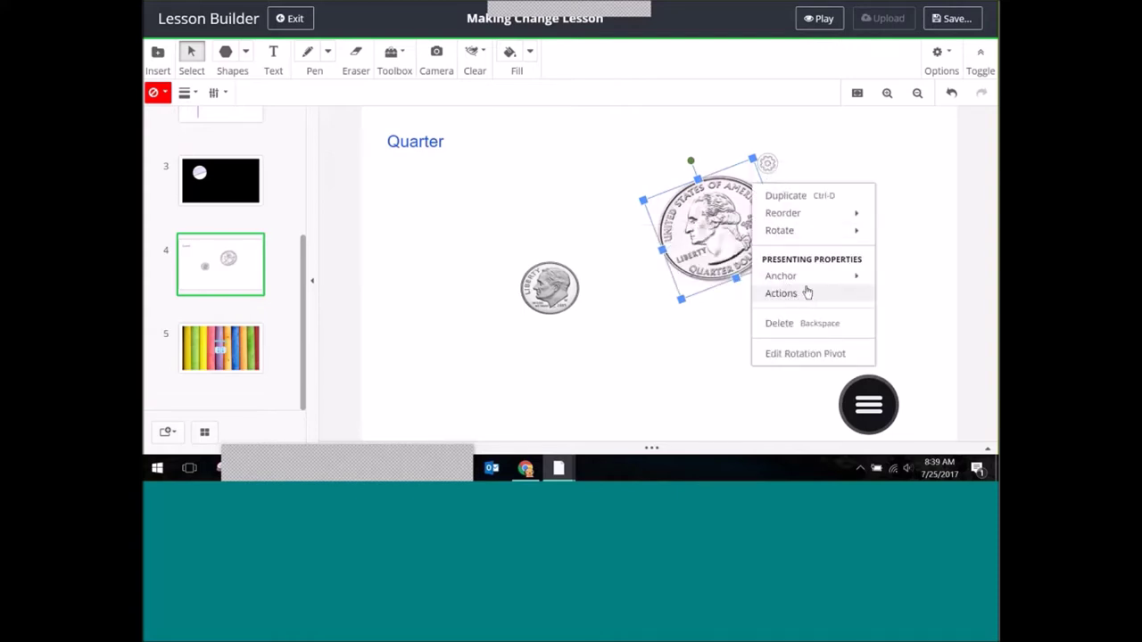
left_click(782, 293)
left_click(693, 134)
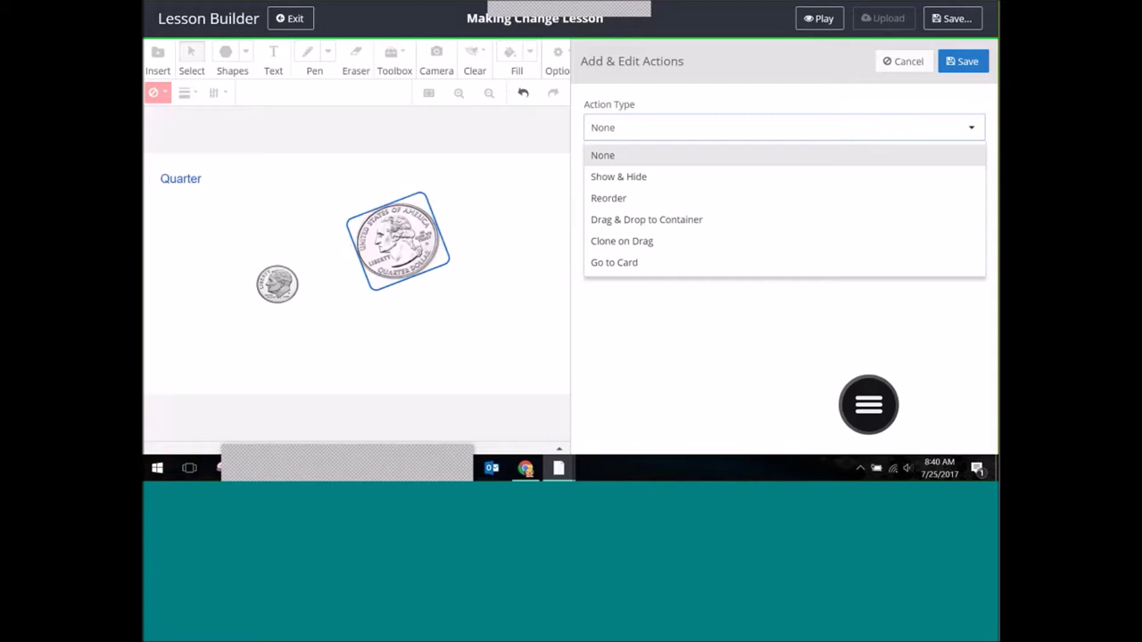
left_click(676, 243)
left_click(972, 68)
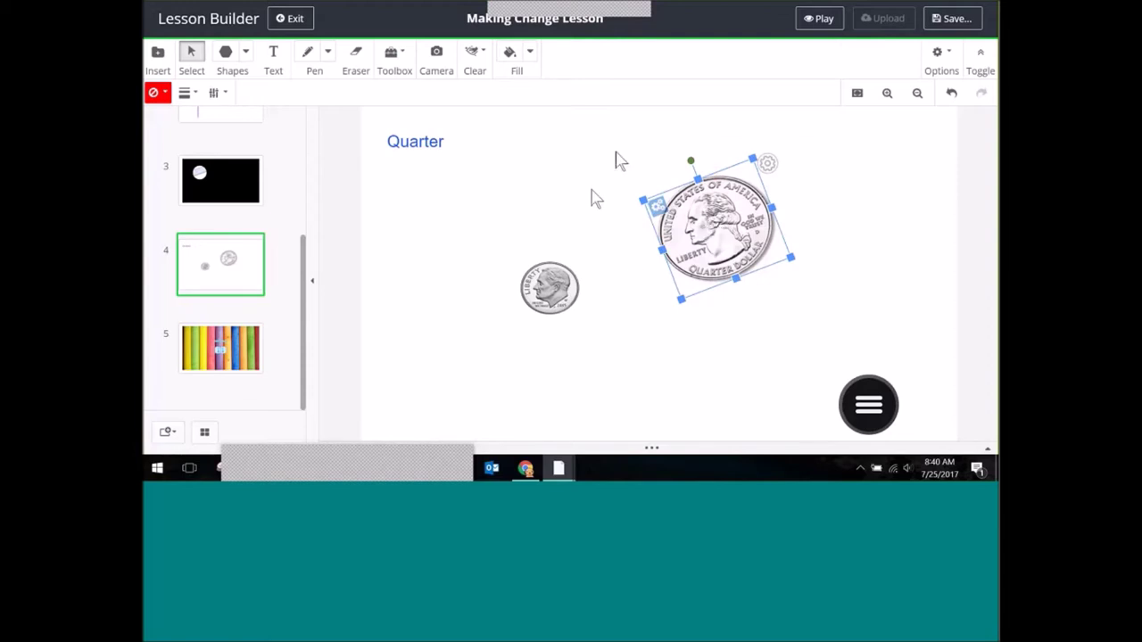
Play the lesson, pull several copies off the quarter to spread them around the fourth card, and exit the preview.
left_click(819, 23)
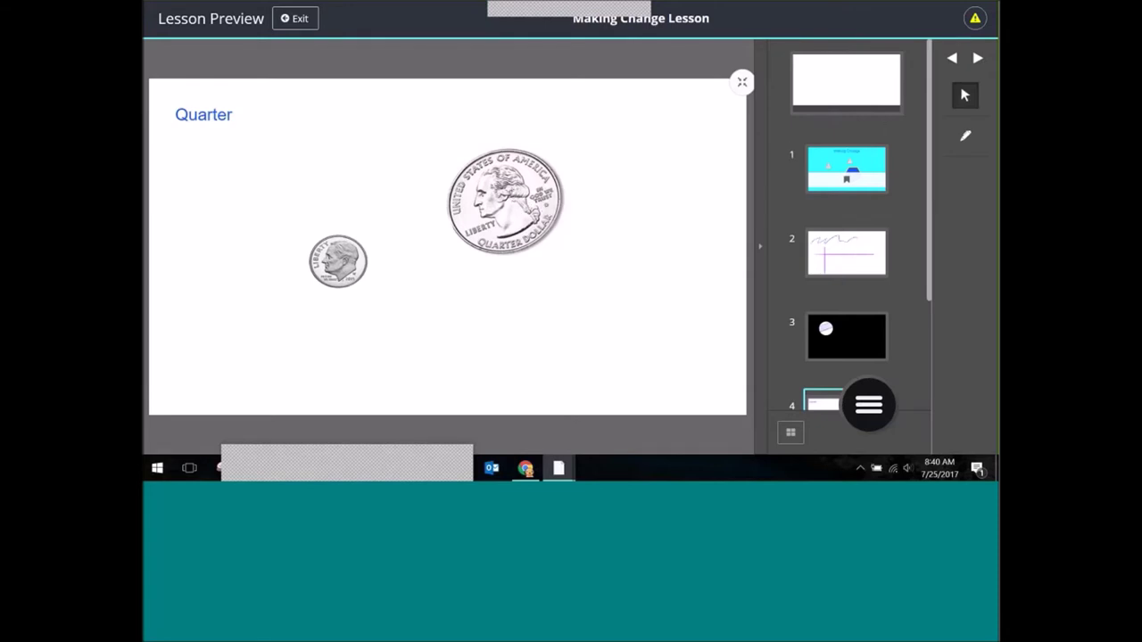
left_click_drag(496, 214, 648, 275)
left_click_drag(496, 214, 449, 352)
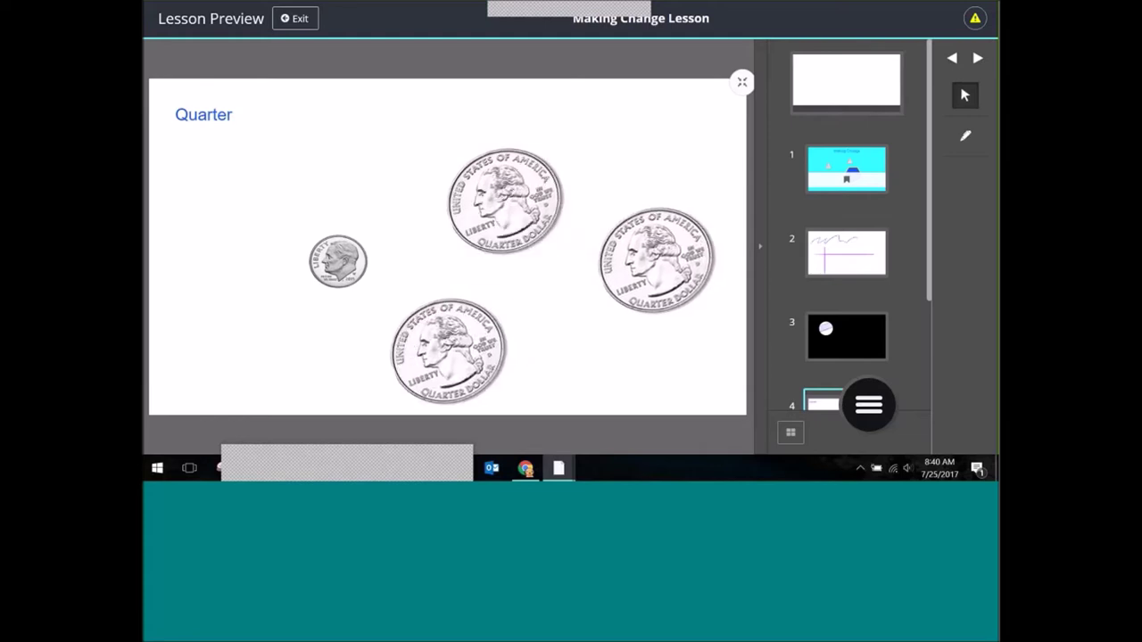
left_click_drag(497, 205, 640, 134)
left_click_drag(450, 181, 308, 121)
left_click_drag(517, 205, 282, 214)
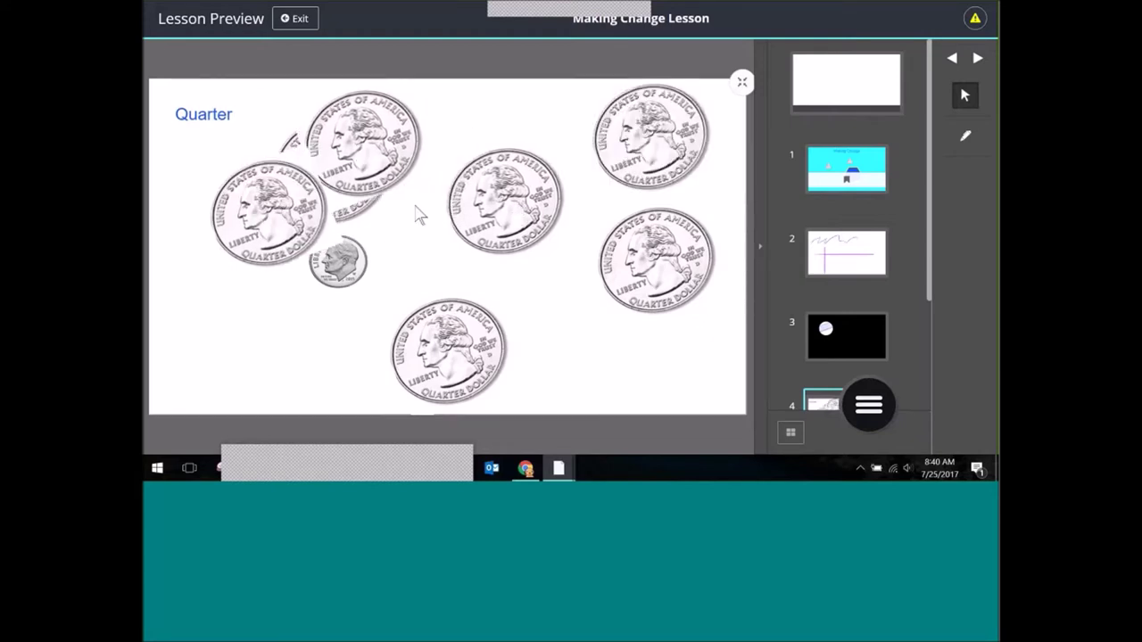
left_click_drag(477, 246, 420, 308)
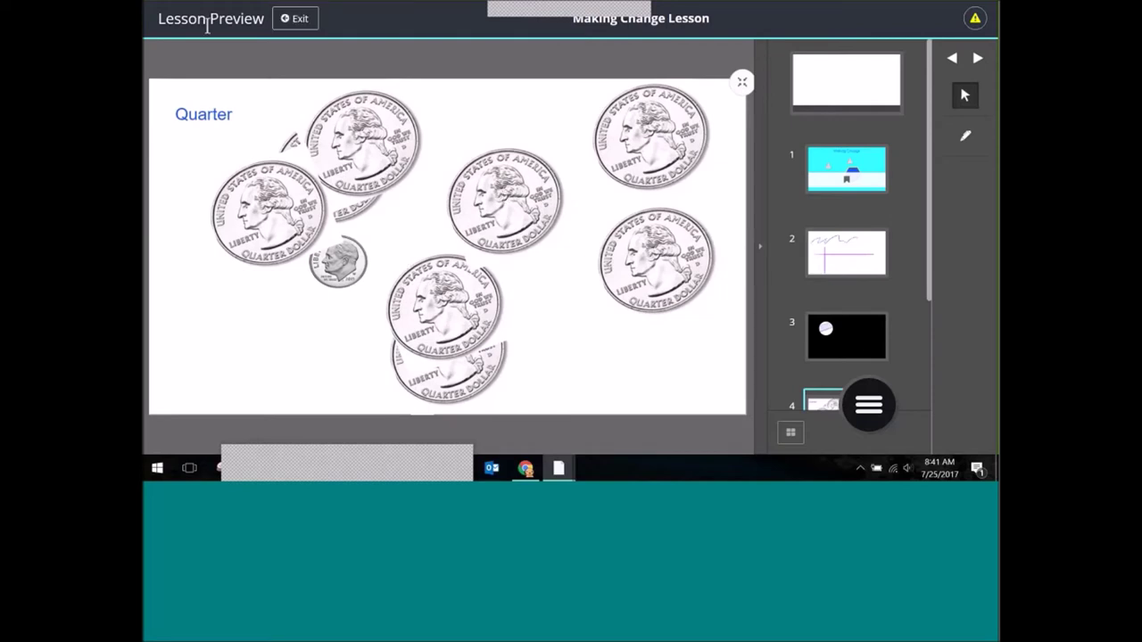
left_click(308, 26)
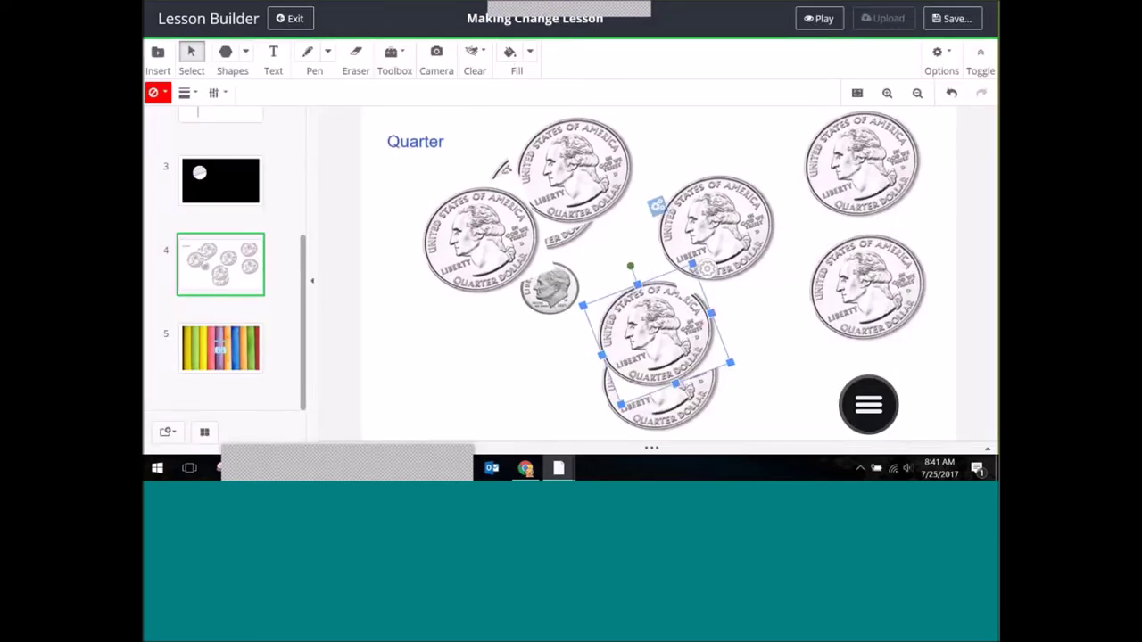
Add a card after the fourth and insert the ice cream sandwich image from the desktop's Making Change Resources folder.
left_click(171, 434)
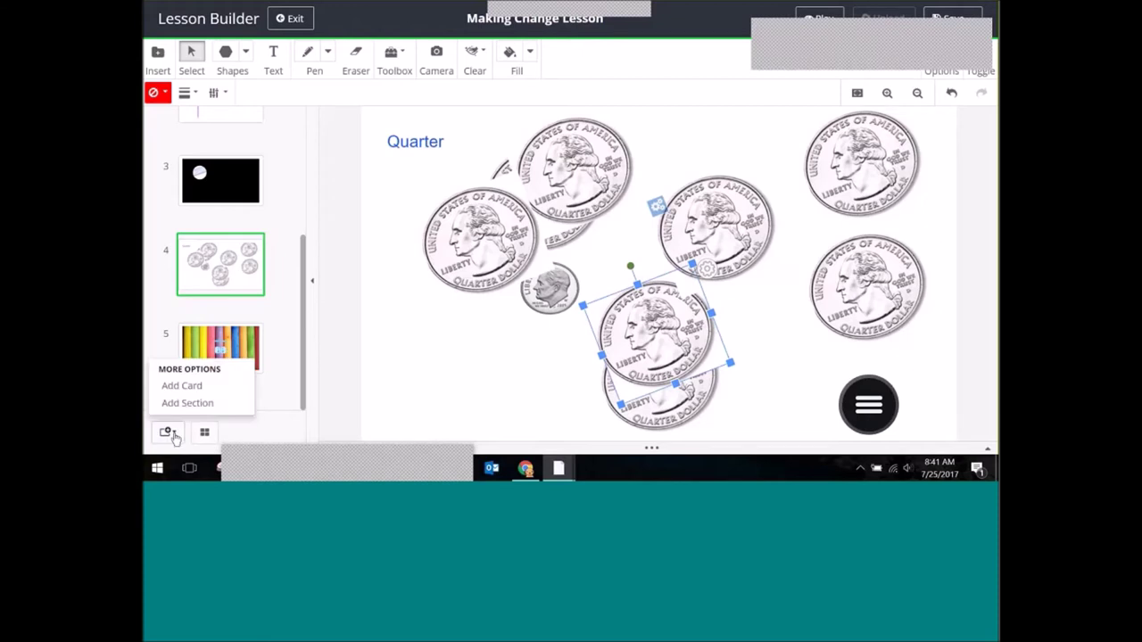
left_click(198, 385)
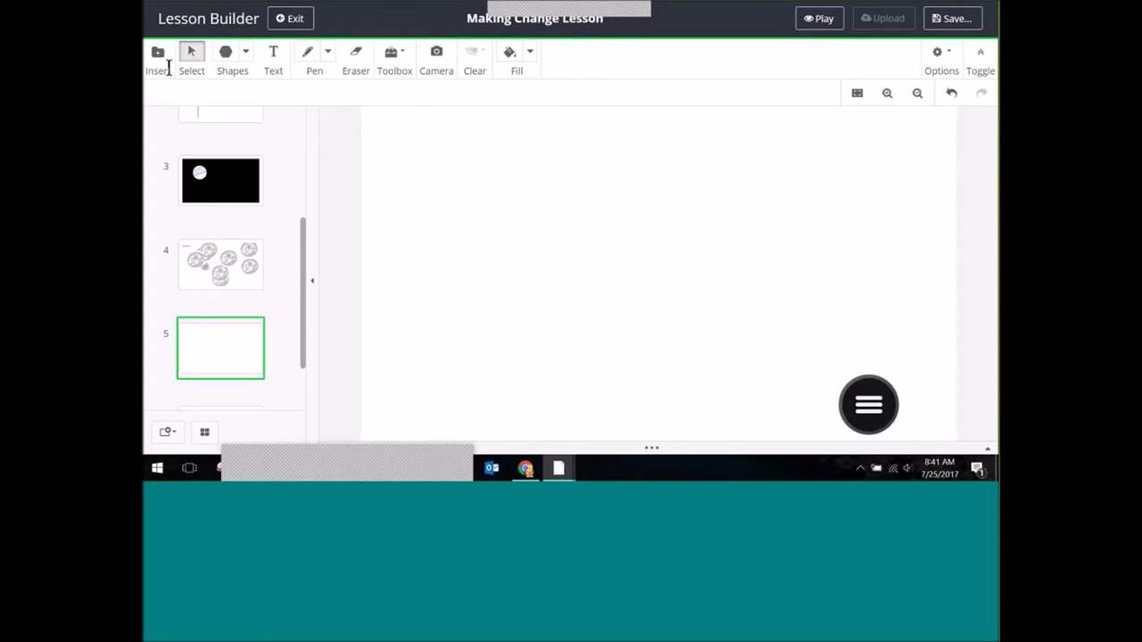
left_click(158, 52)
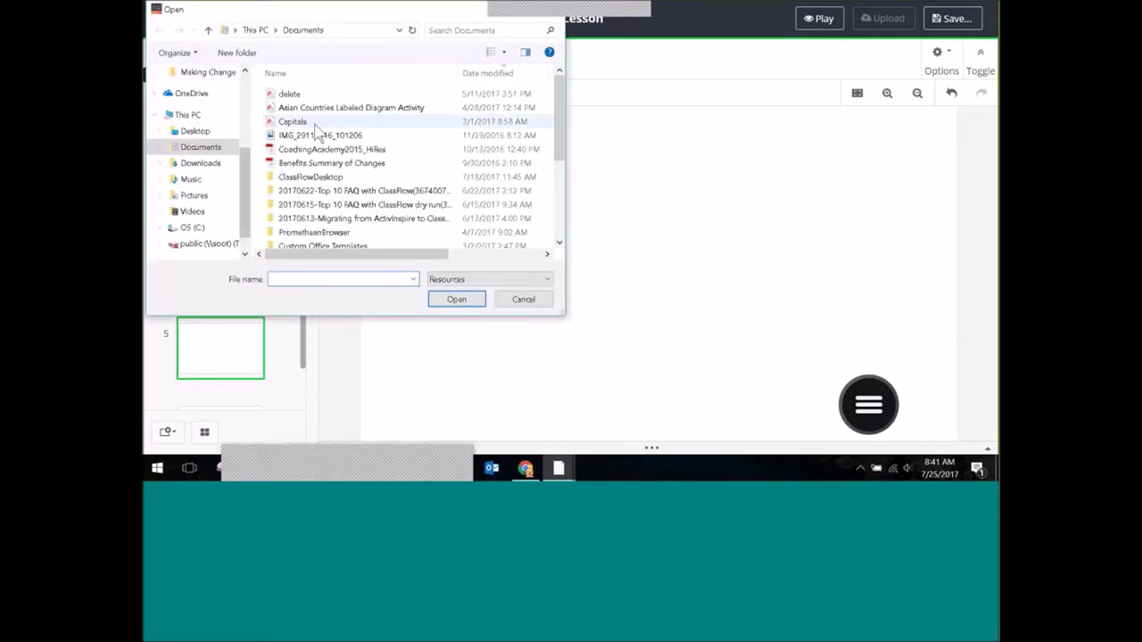
left_click(198, 131)
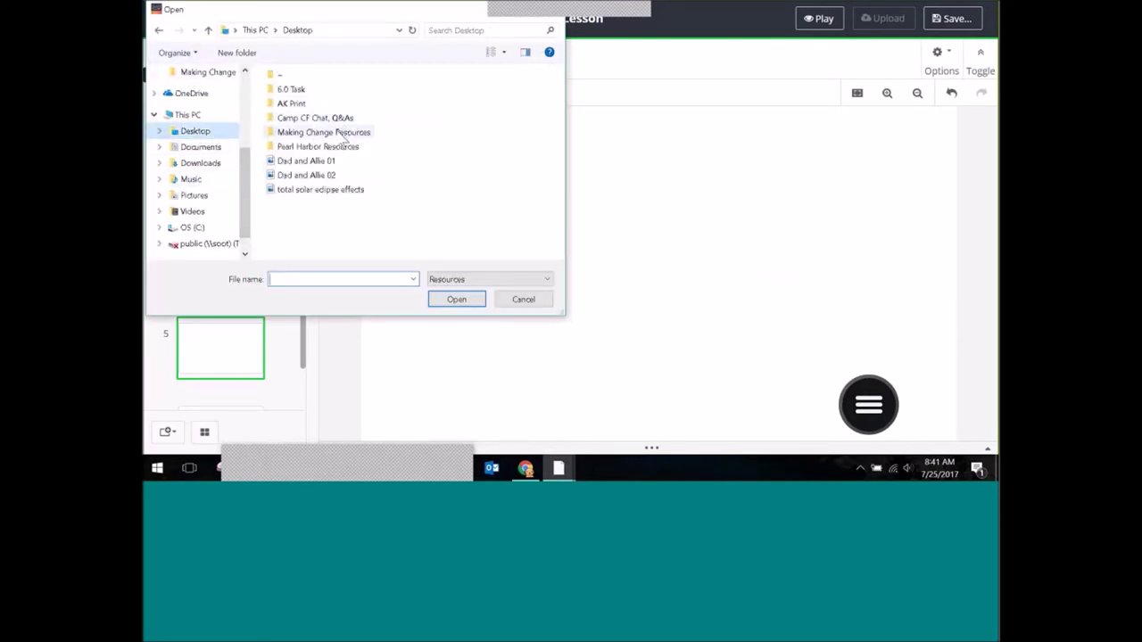
double_click(344, 133)
left_click(527, 109)
left_click(459, 299)
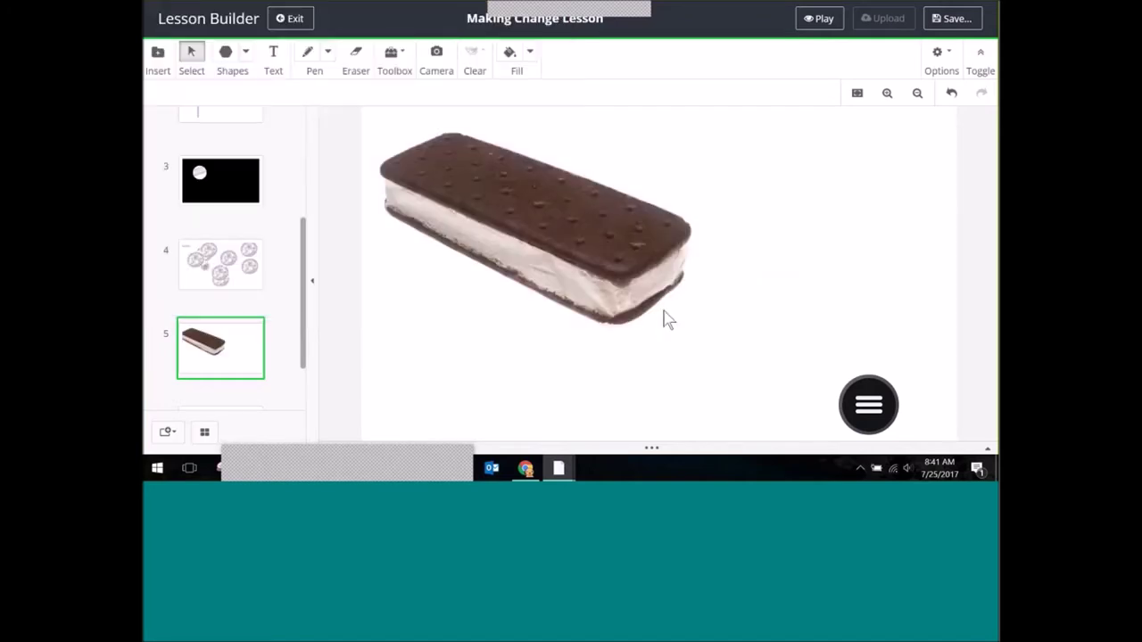
Shrink the ice cream sandwich image to about two thirds of its size and place it slightly left of the card's centre.
left_click(607, 250)
left_click_drag(654, 263, 710, 284)
left_click_drag(778, 141, 630, 198)
left_click(549, 278)
left_click_drag(549, 278, 557, 256)
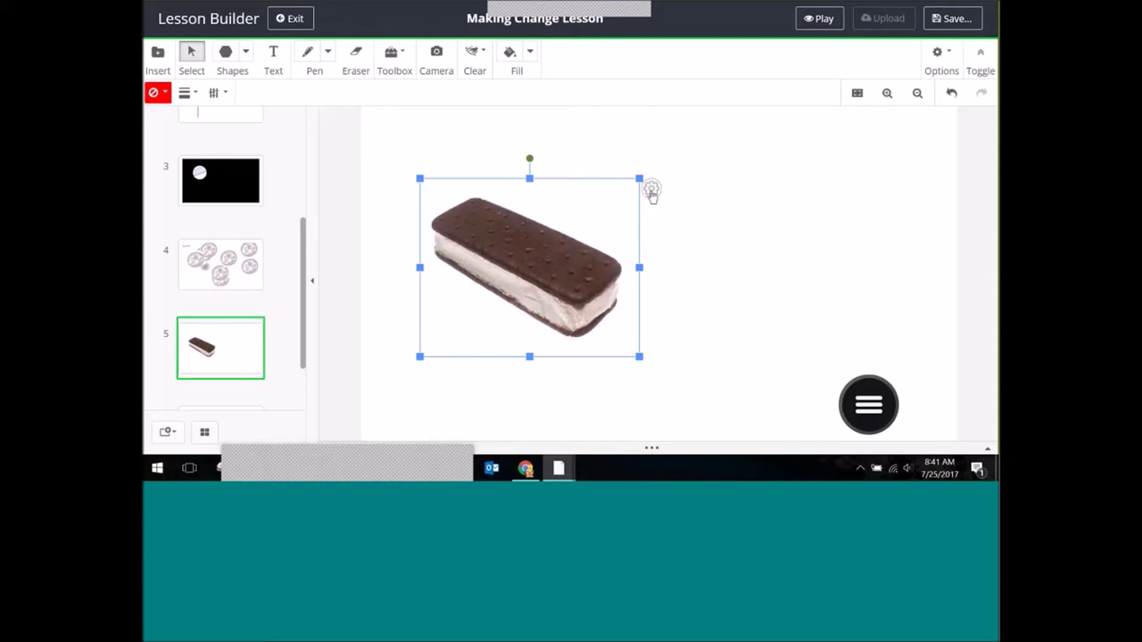
left_click_drag(581, 201, 536, 199)
left_click_drag(580, 266, 664, 276)
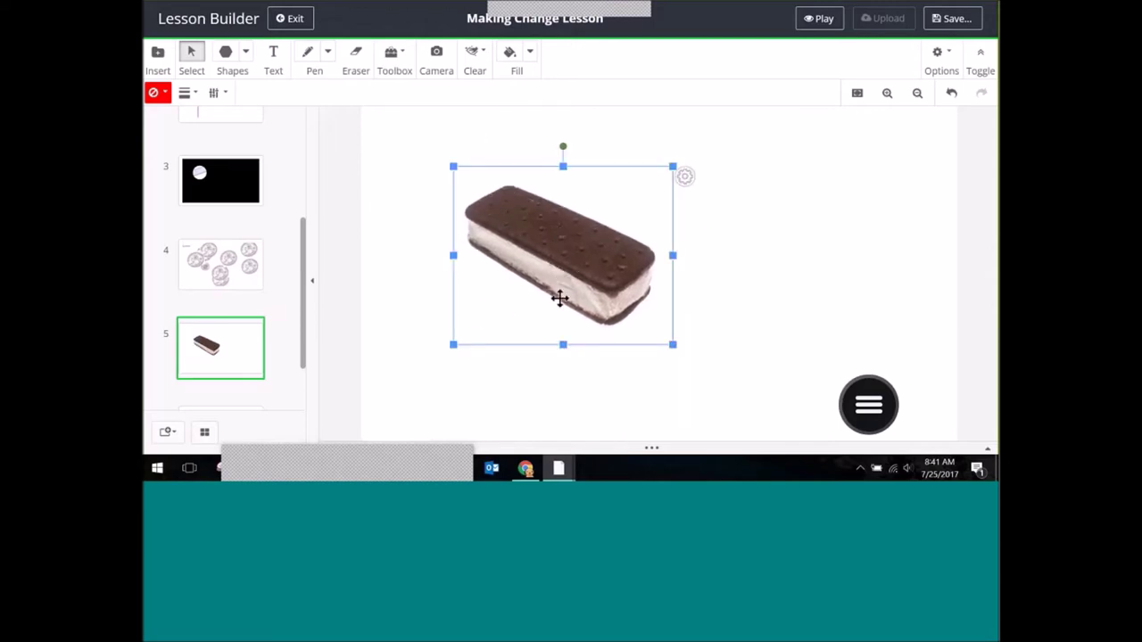
Assign the ice cream sandwich a Go to Card action targeting the previous card and save the action.
left_click(685, 178)
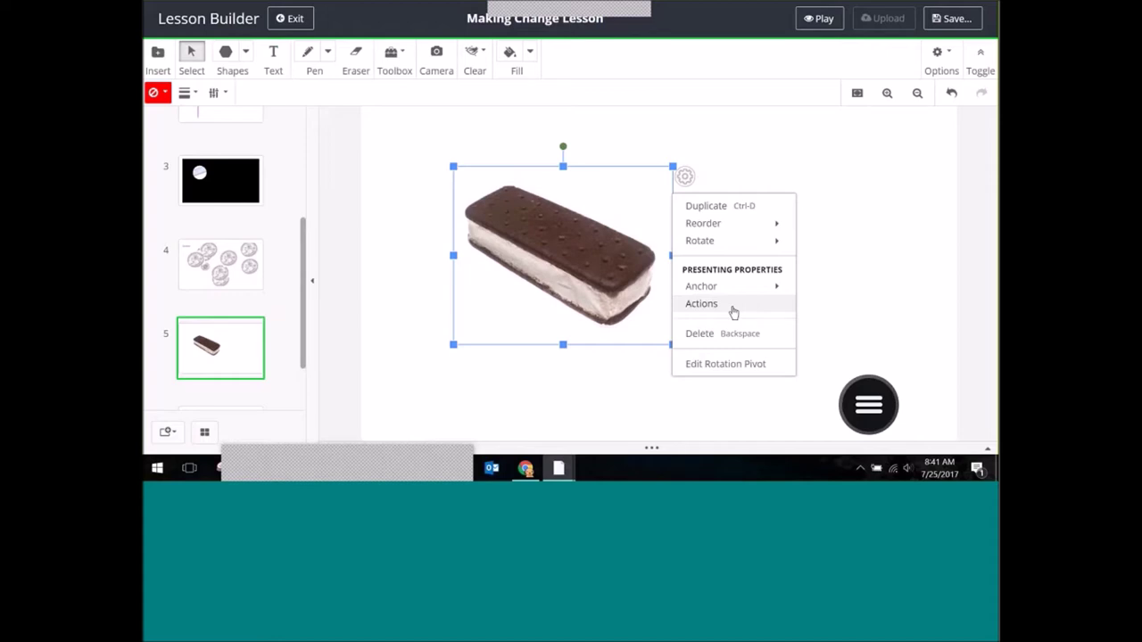
left_click(733, 310)
left_click(671, 135)
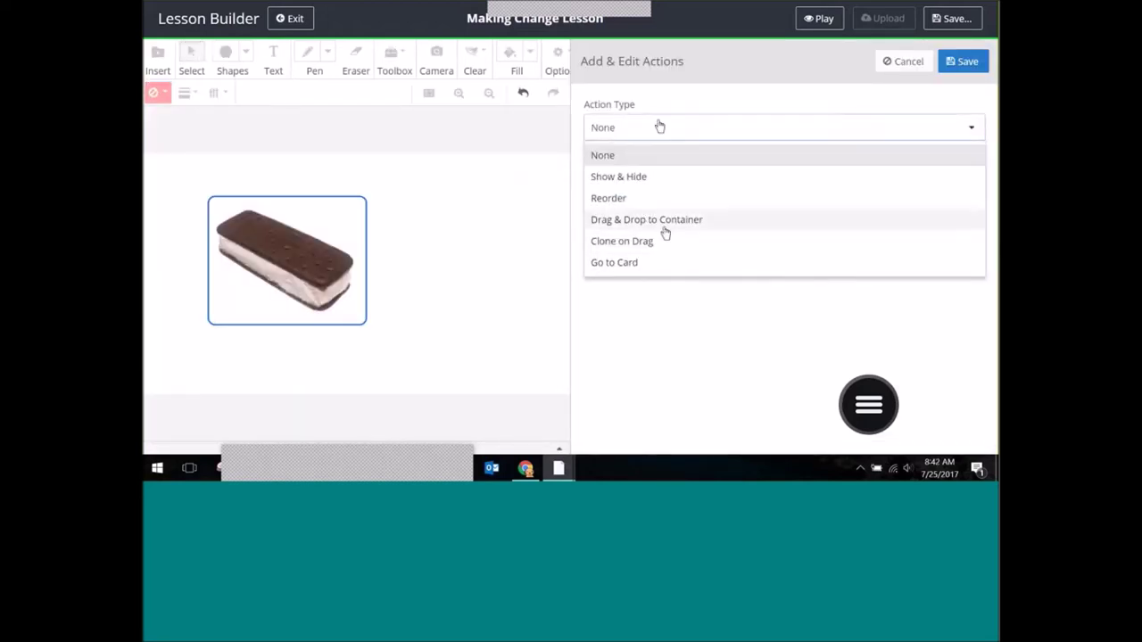
left_click(622, 263)
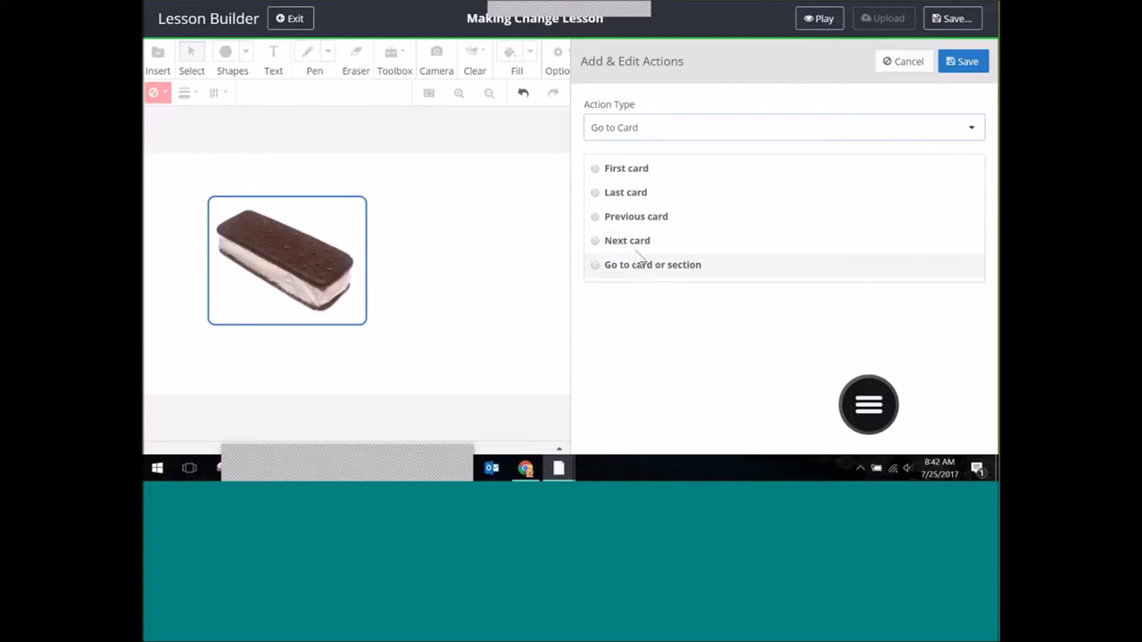
left_click(648, 244)
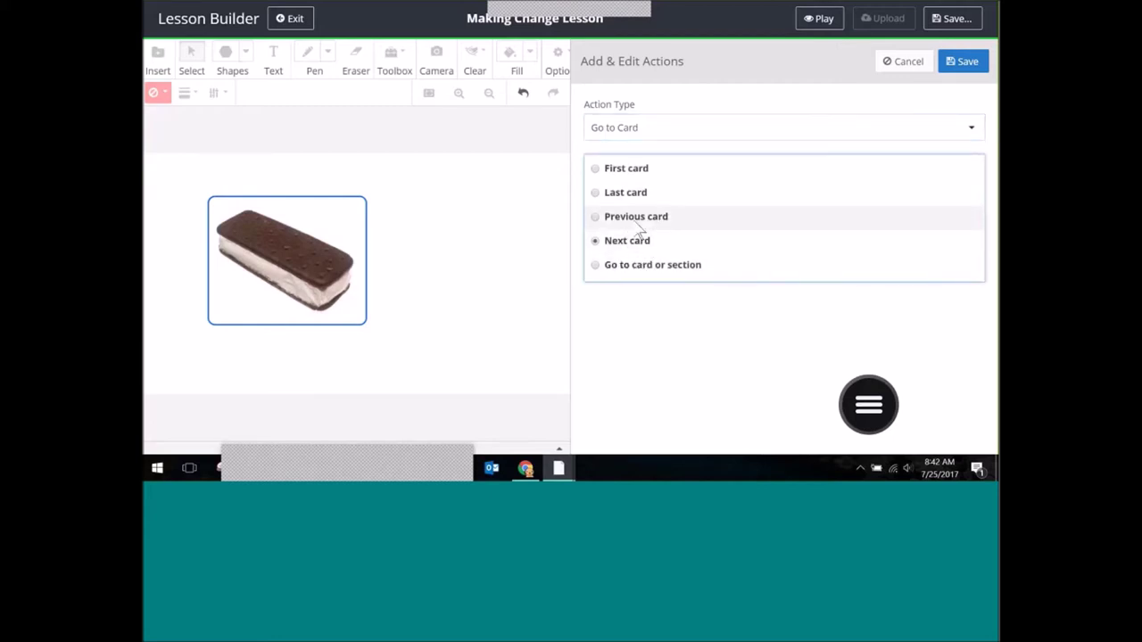
left_click(639, 218)
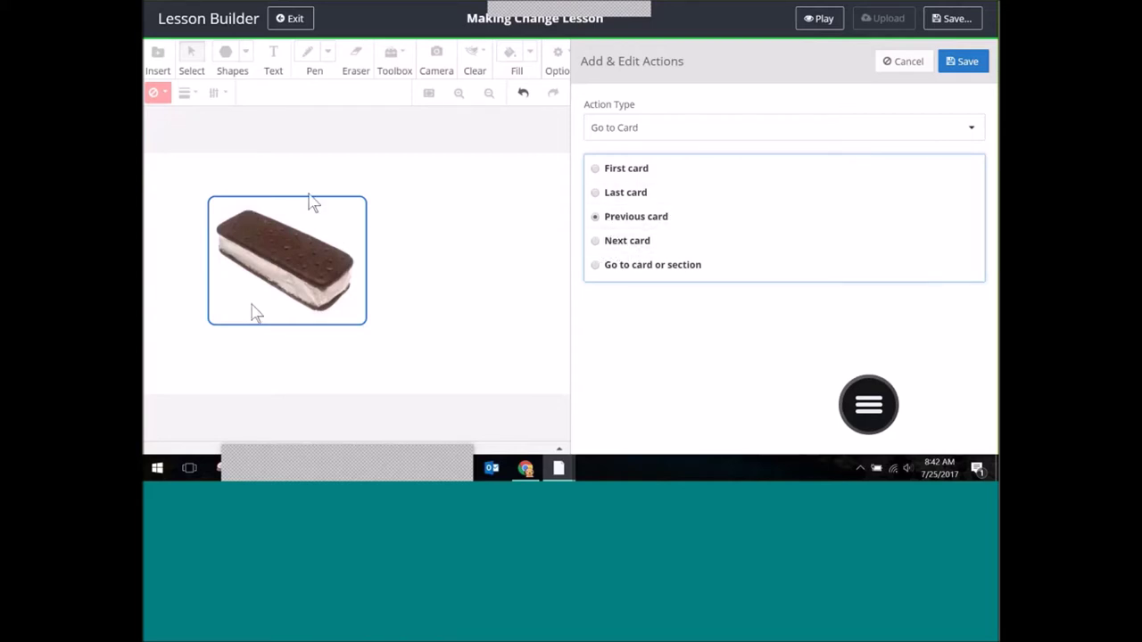
left_click(963, 61)
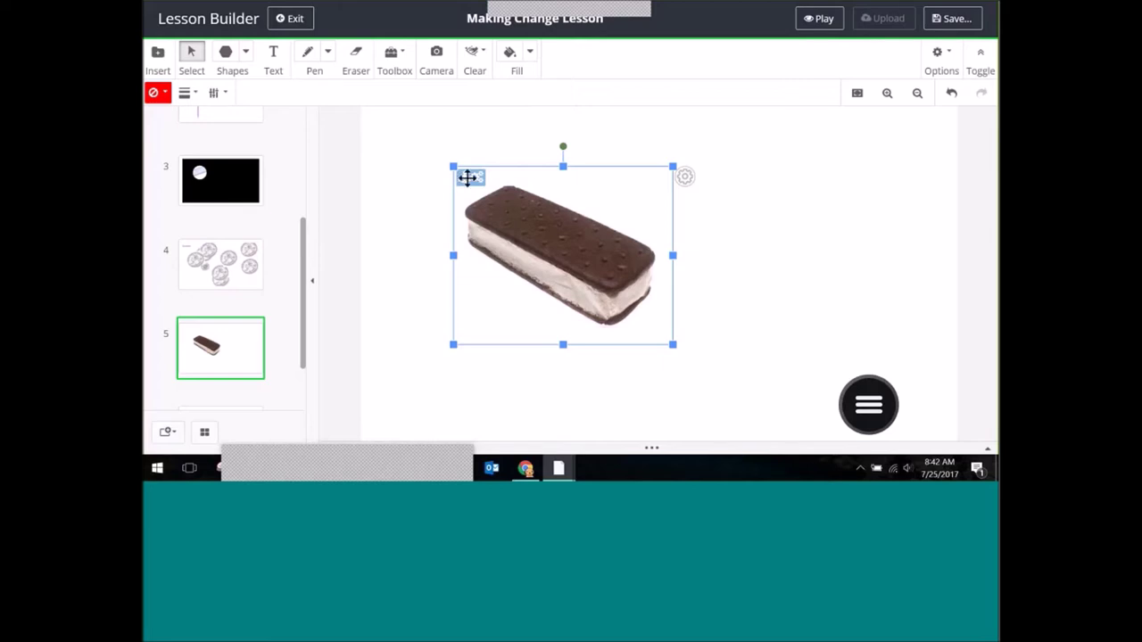
Play the lesson, test the ice cream sandwich's Go to Card link twice, and exit the preview.
left_click(821, 19)
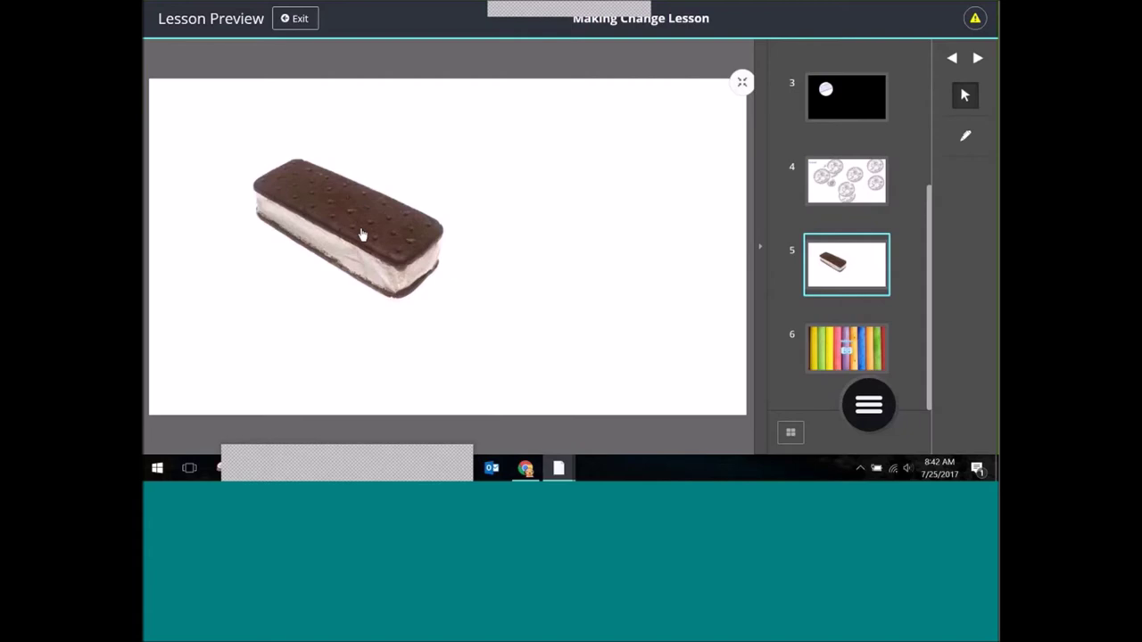
key("Left")
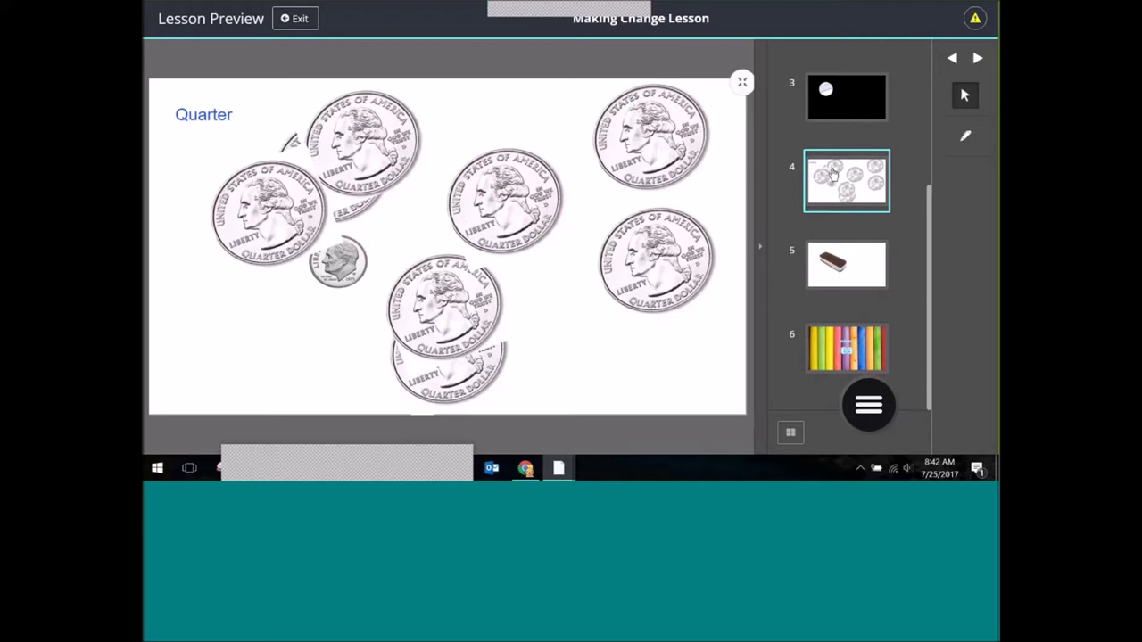
left_click(856, 269)
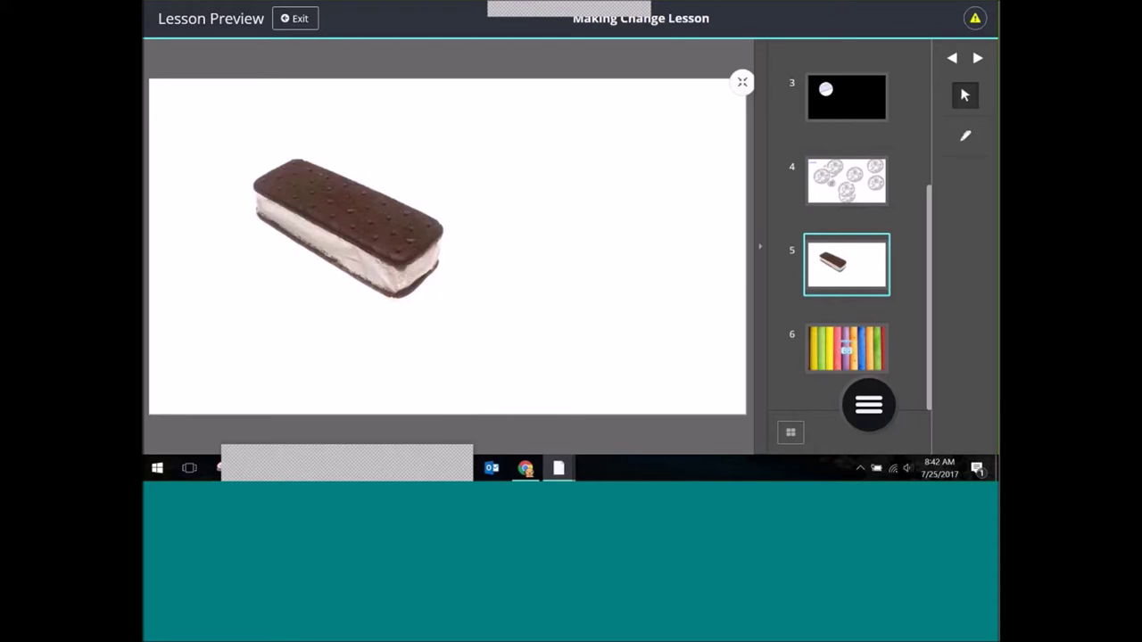
key("Left")
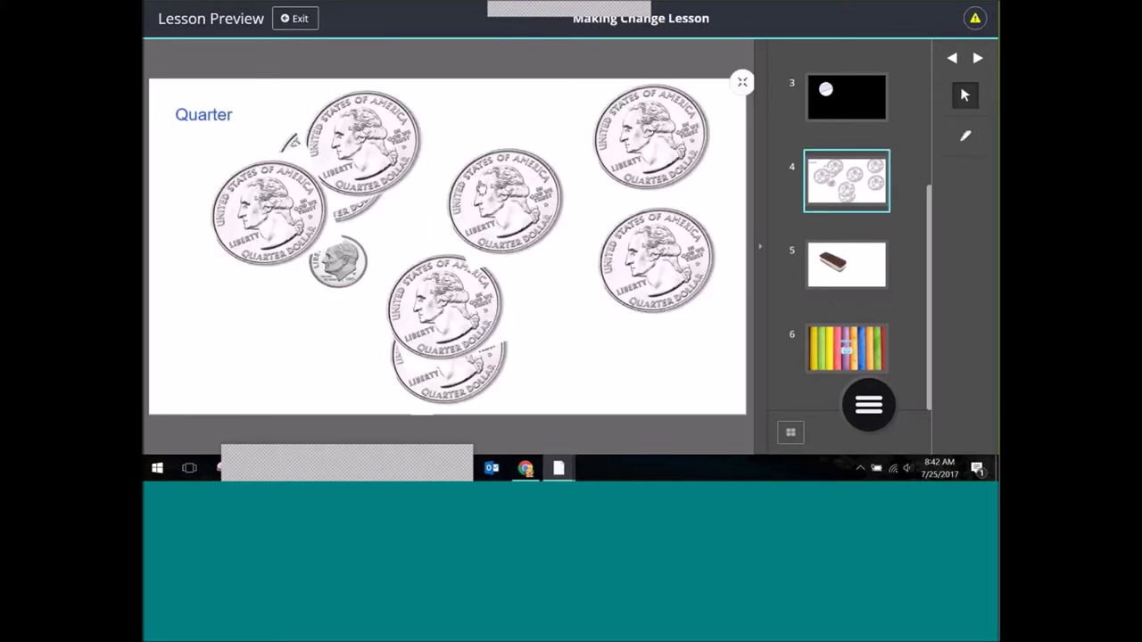
left_click(298, 23)
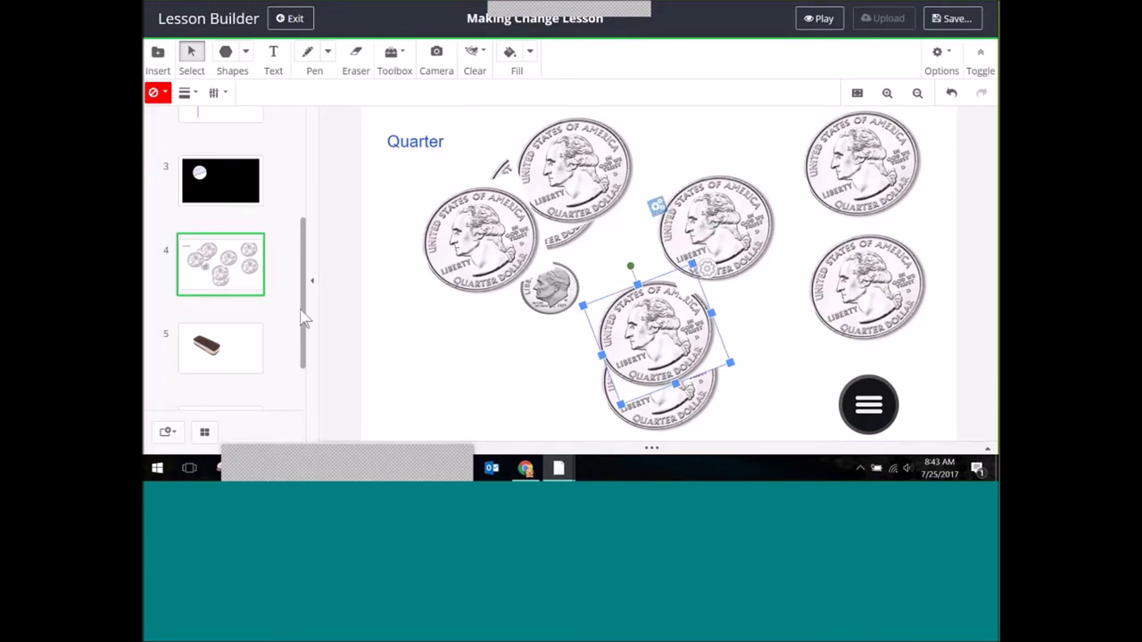
Move the floating launcher closer to the coins on the fourth card and switch to the ice cream sandwich card.
scroll(267, 308, "down", 2)
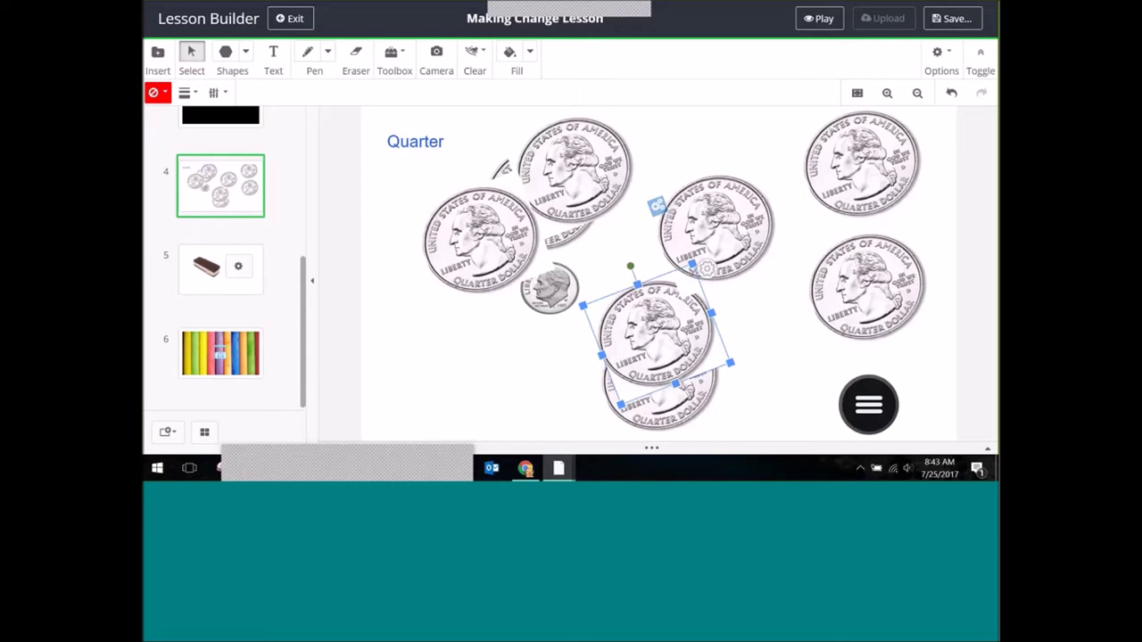
left_click(966, 21)
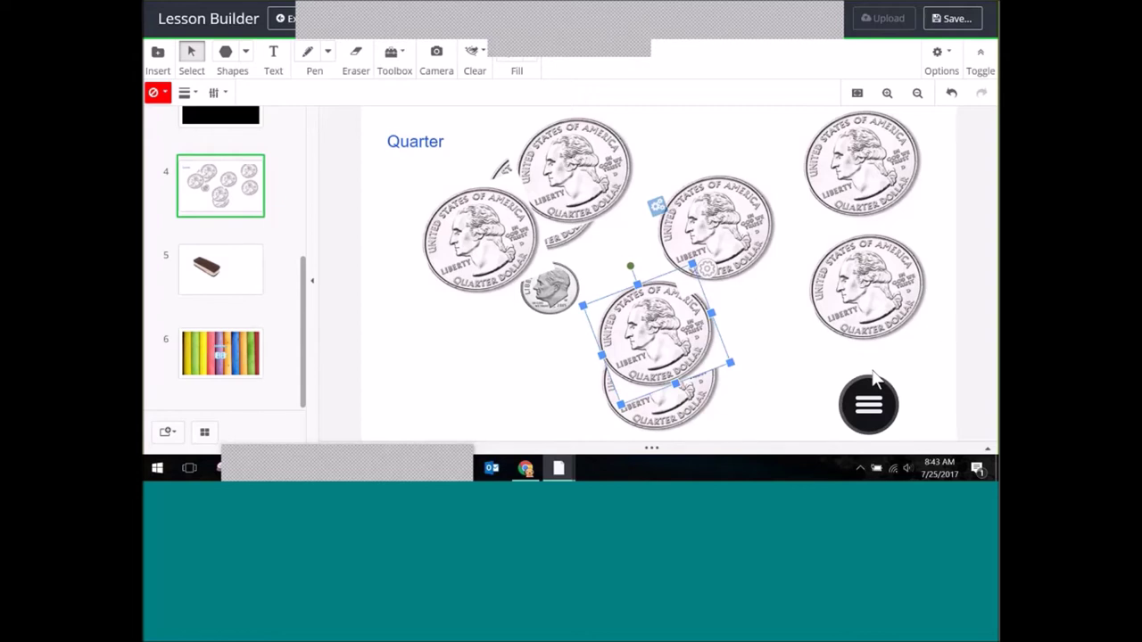
left_click_drag(868, 404, 744, 356)
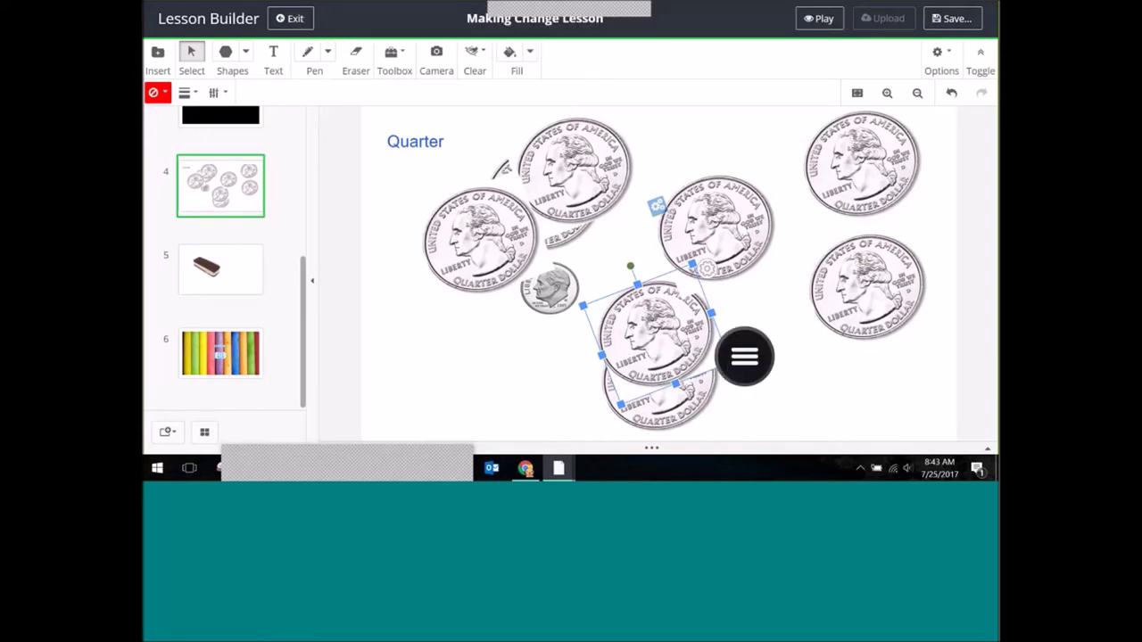
left_click(211, 284)
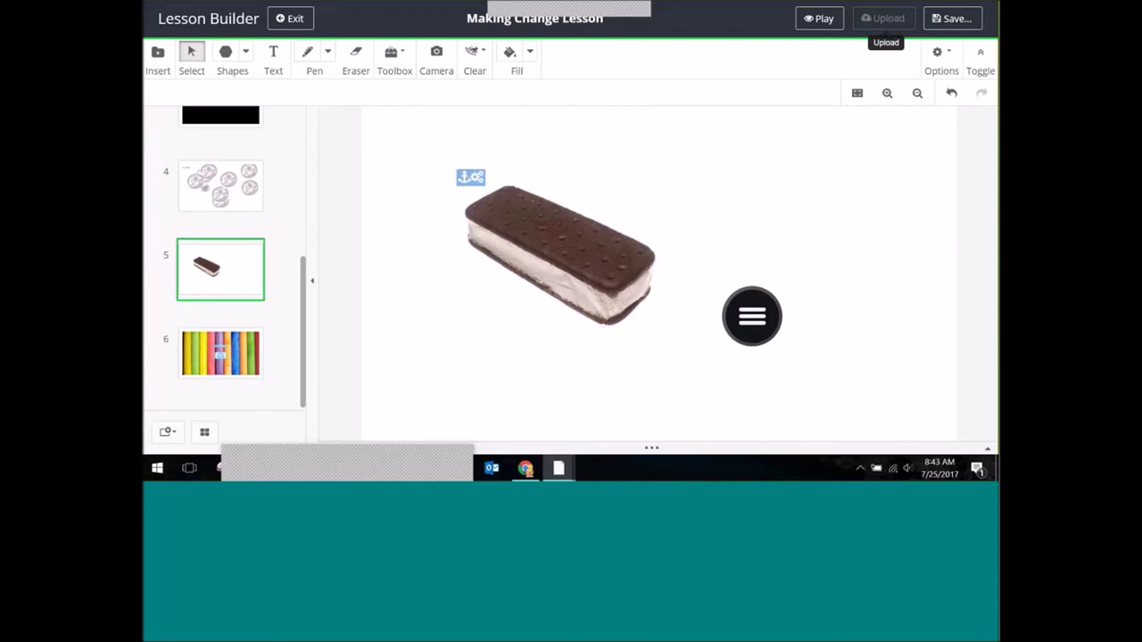
Examine the launcher's application menu and its Help page with the video help, website and contact links.
left_click(754, 322)
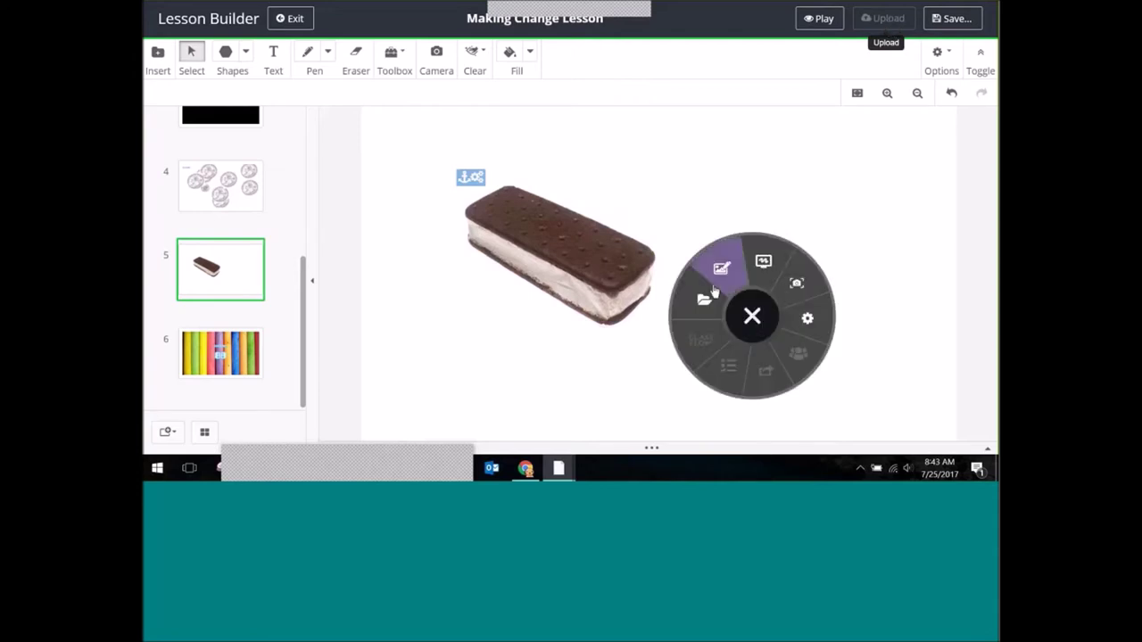
left_click(808, 323)
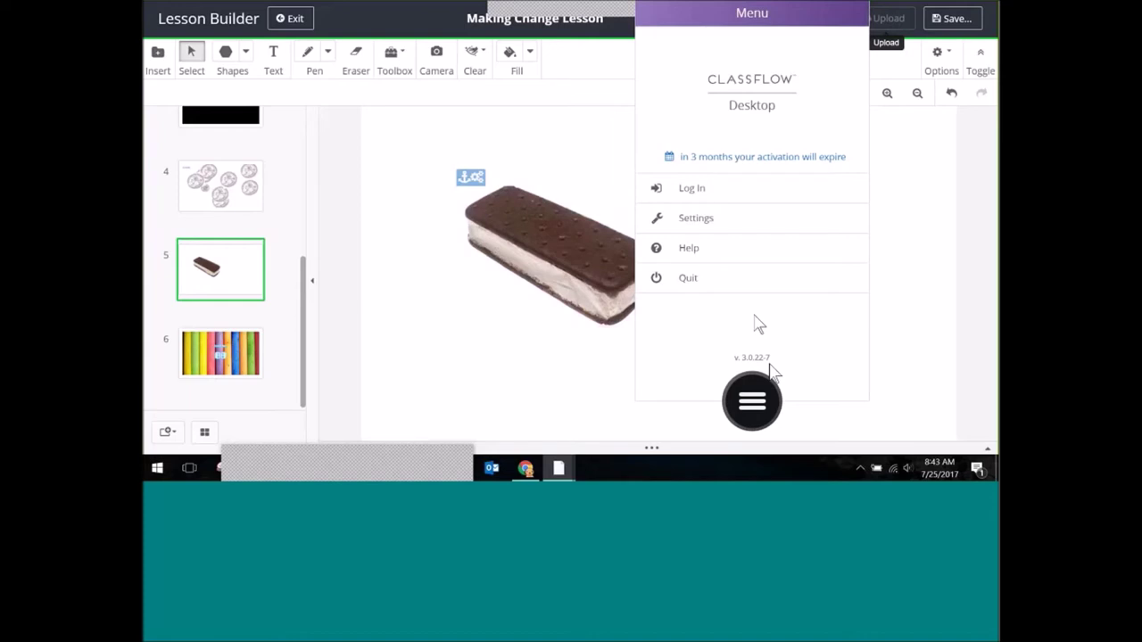
left_click(754, 409)
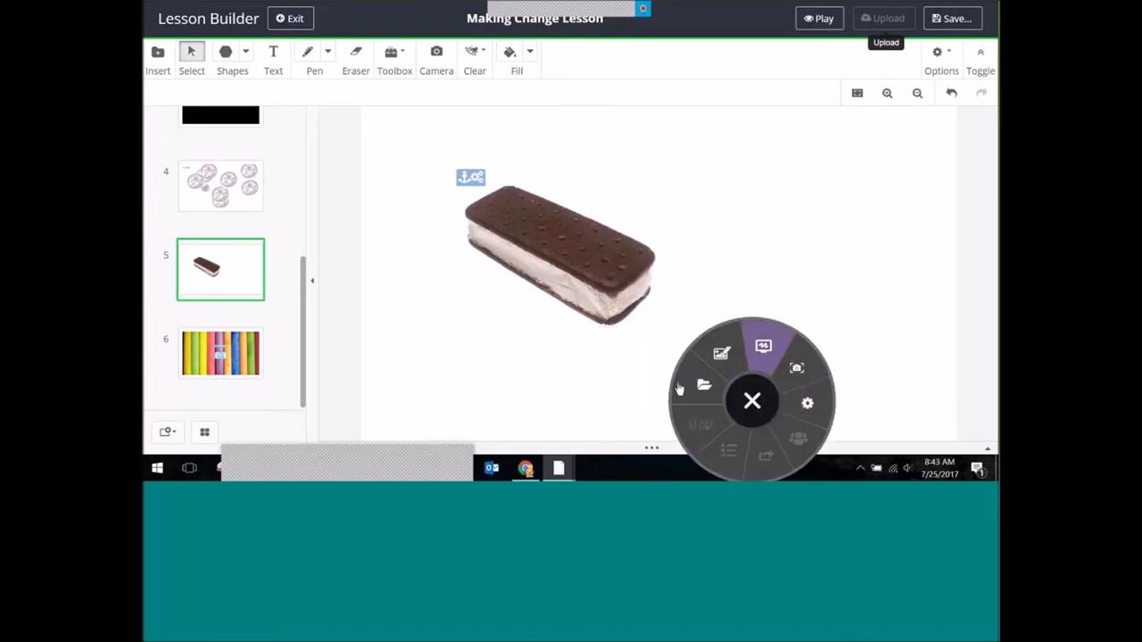
left_click(752, 404)
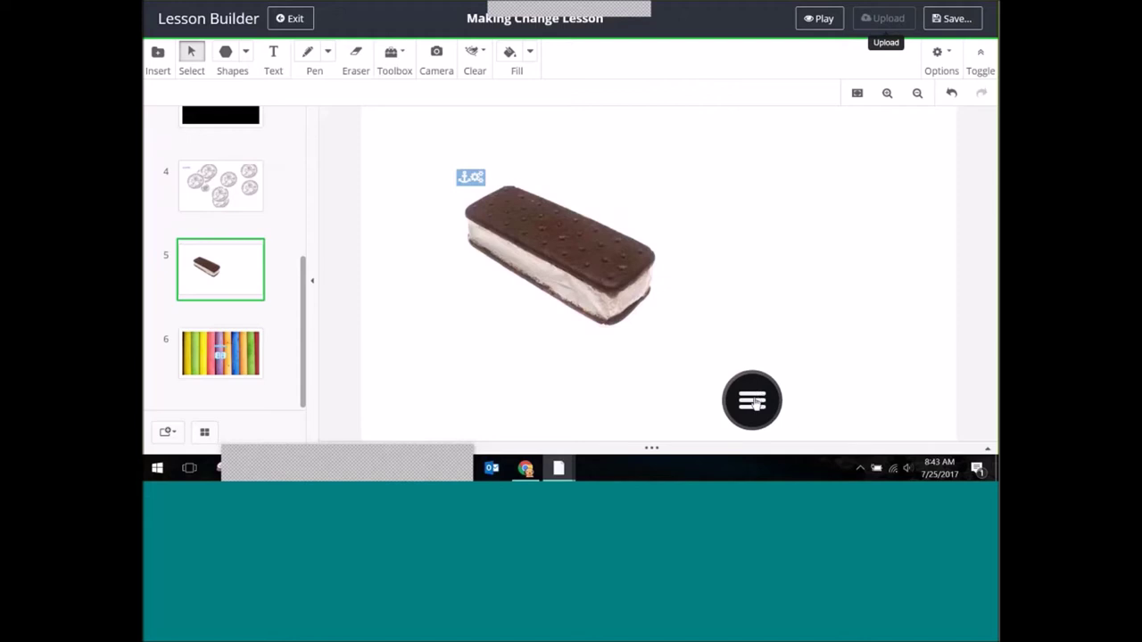
left_click(755, 404)
left_click(806, 406)
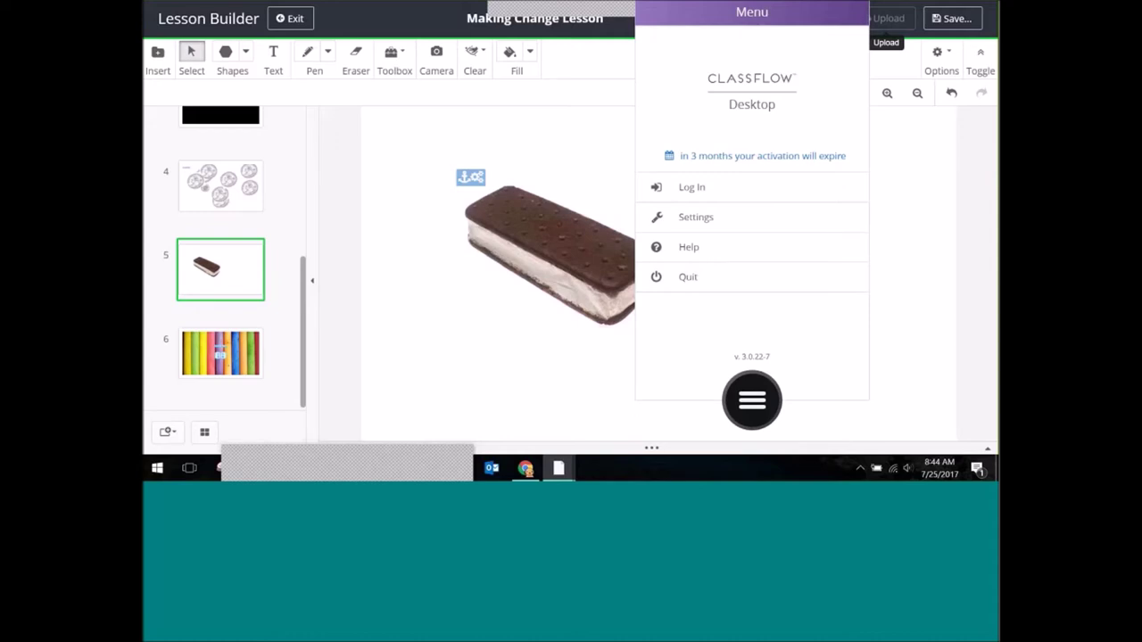
left_click(701, 249)
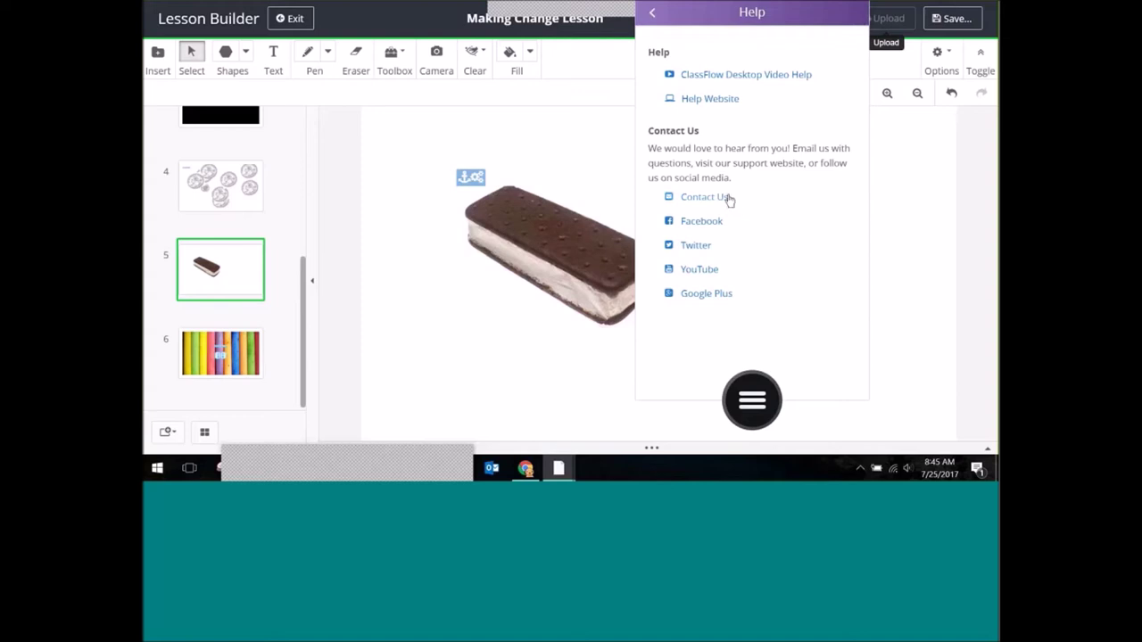
left_click(752, 400)
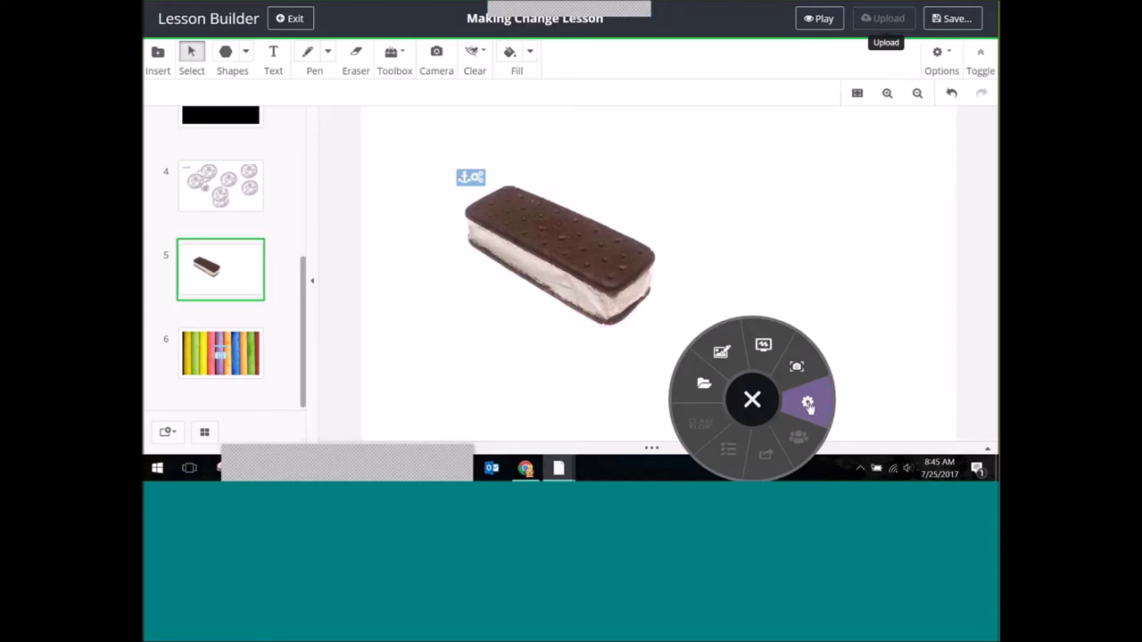
left_click(808, 406)
left_click(709, 192)
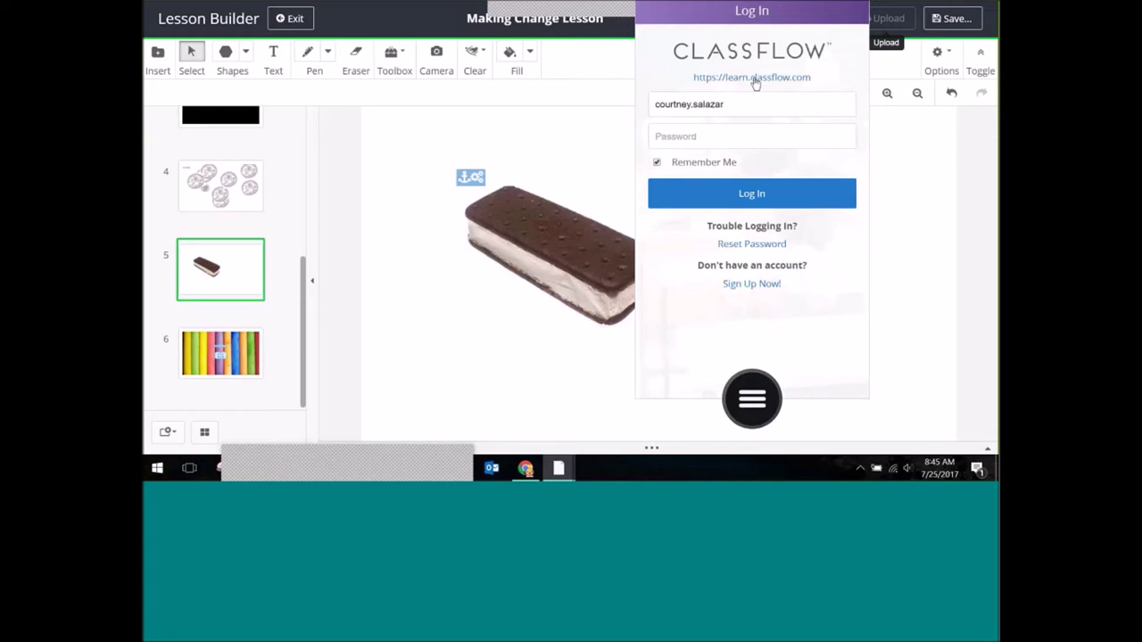
left_click(755, 78)
double_click(697, 170)
type("demo")
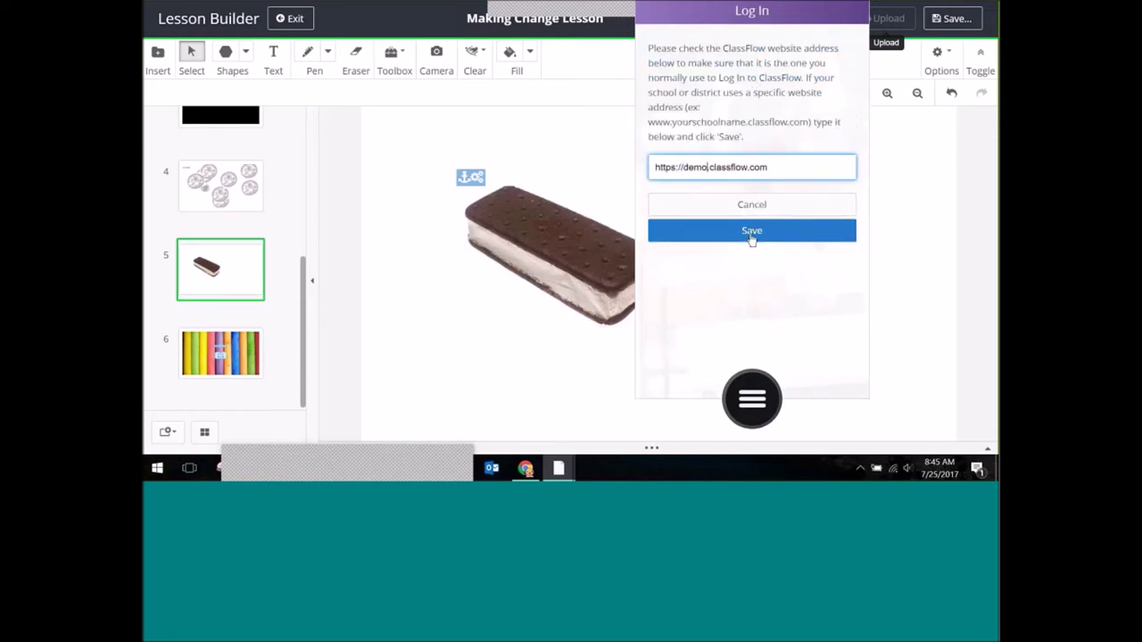
left_click(751, 234)
Enter the account password and log in to ClassFlow.
left_click(683, 136)
type("••••••••")
key("Return")
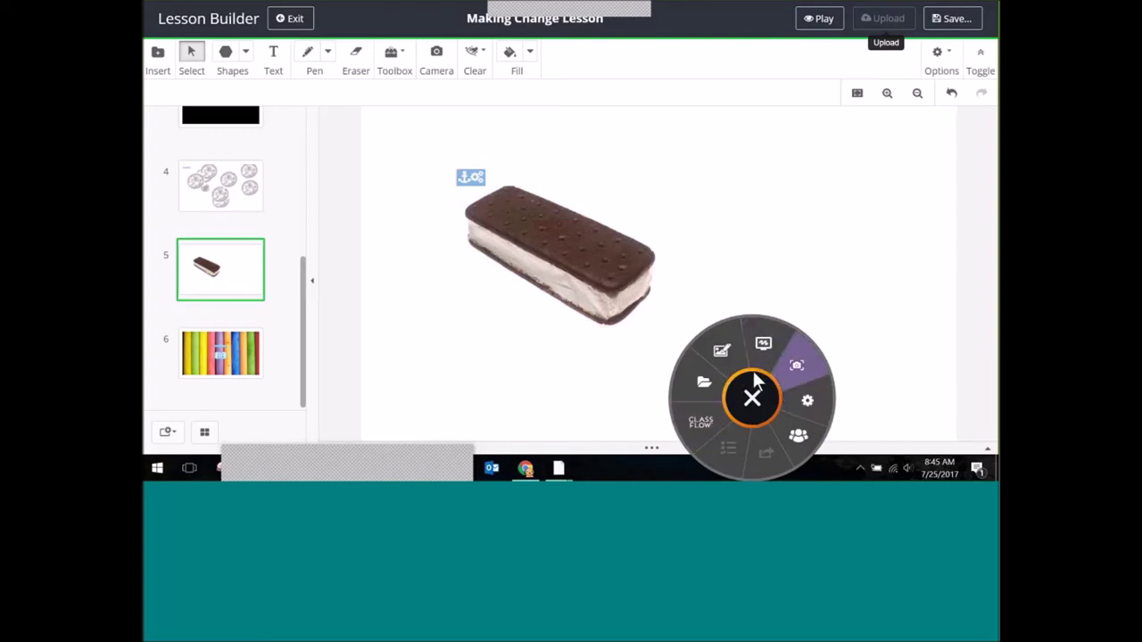
Move the launcher higher on the card, start an ad hoc class session, and end that session.
left_click_drag(752, 399, 760, 266)
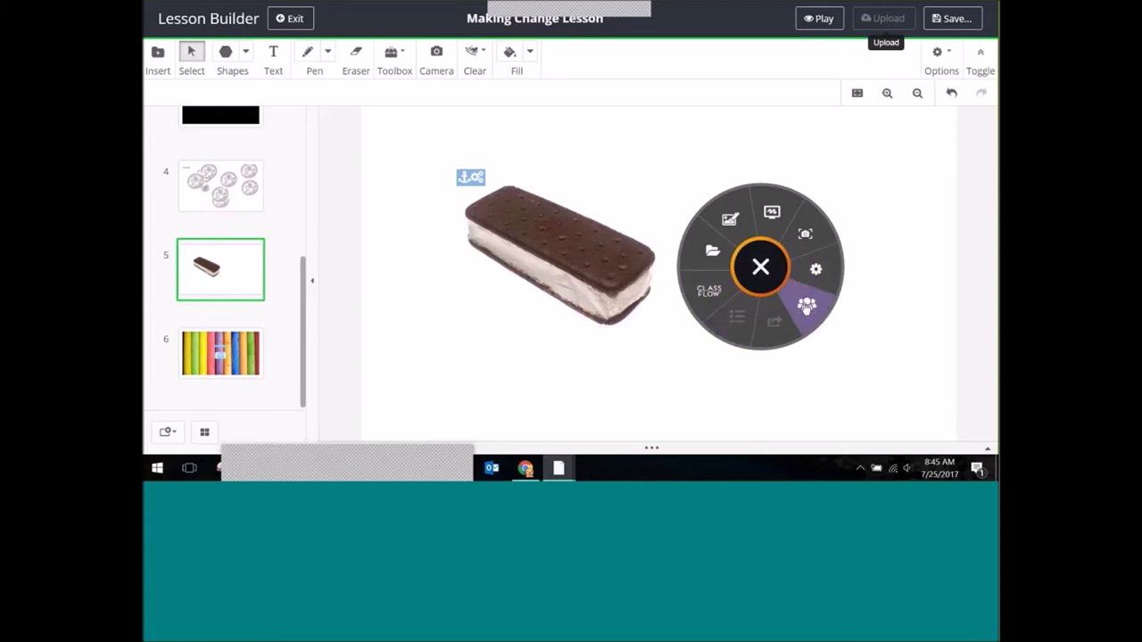
left_click(808, 301)
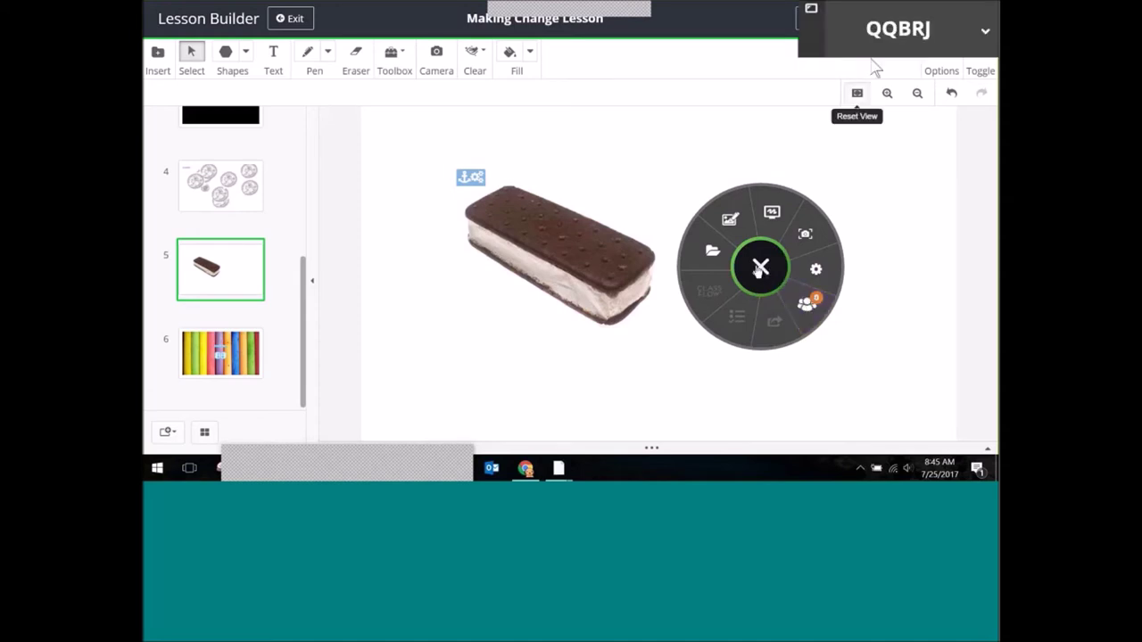
left_click(810, 308)
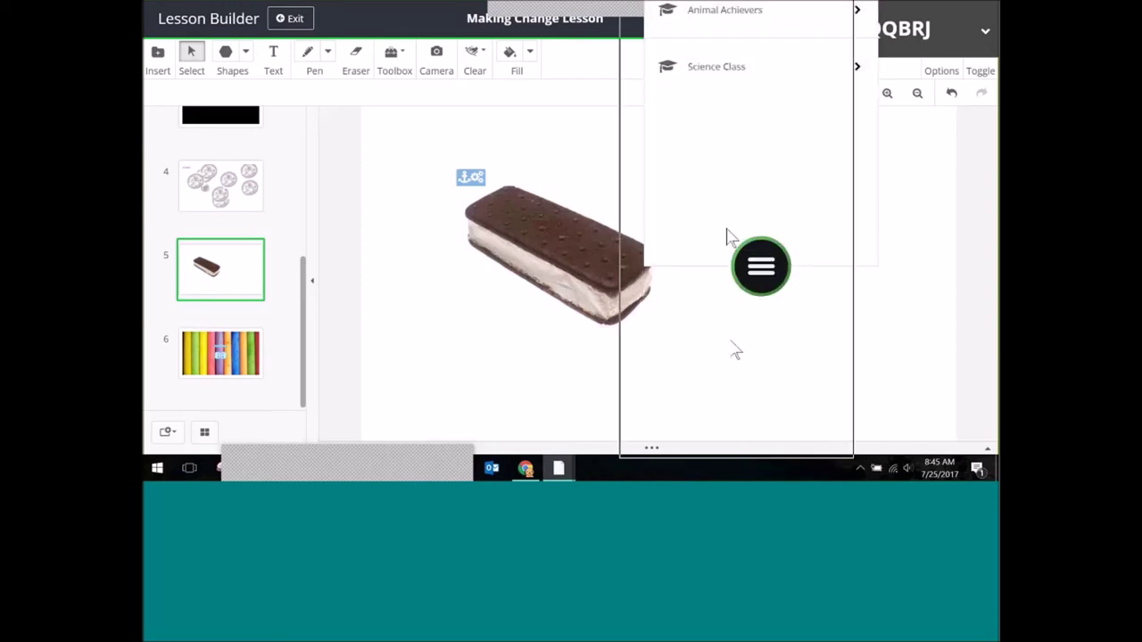
left_click(835, 88)
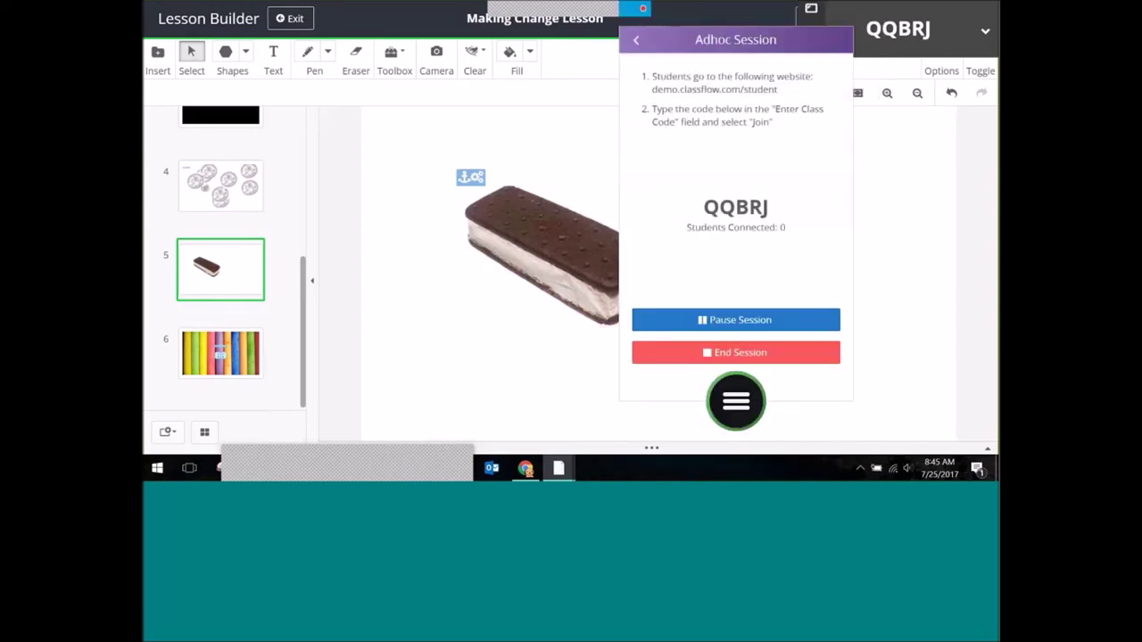
left_click(776, 354)
left_click(735, 406)
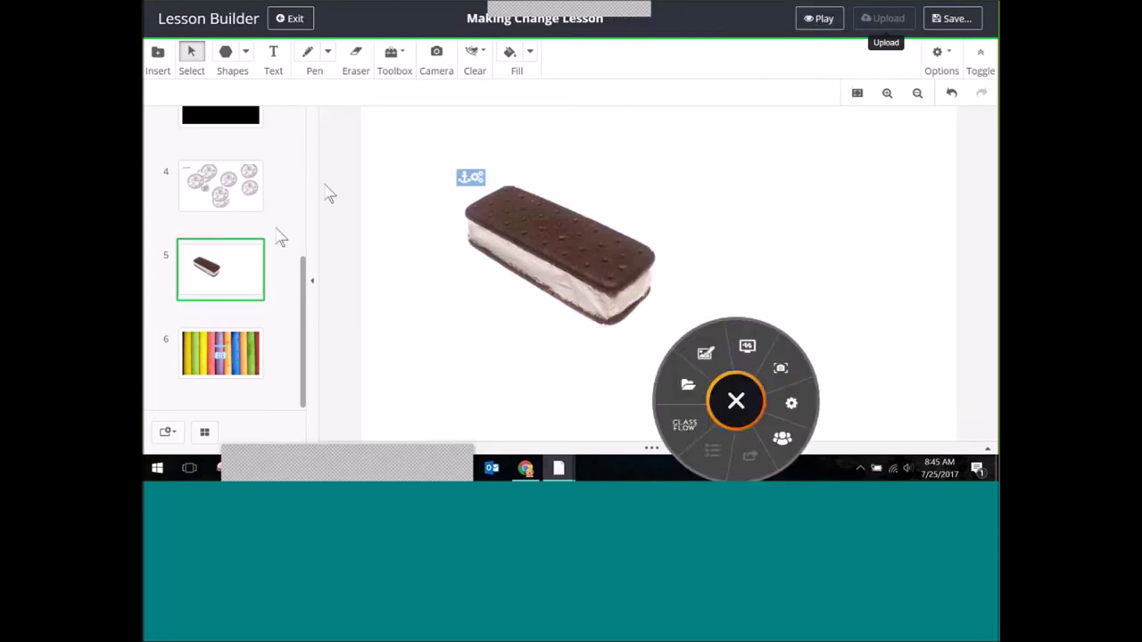
Select the fourth card and upload the Making Change Lesson to ClassFlow.
left_click(205, 205)
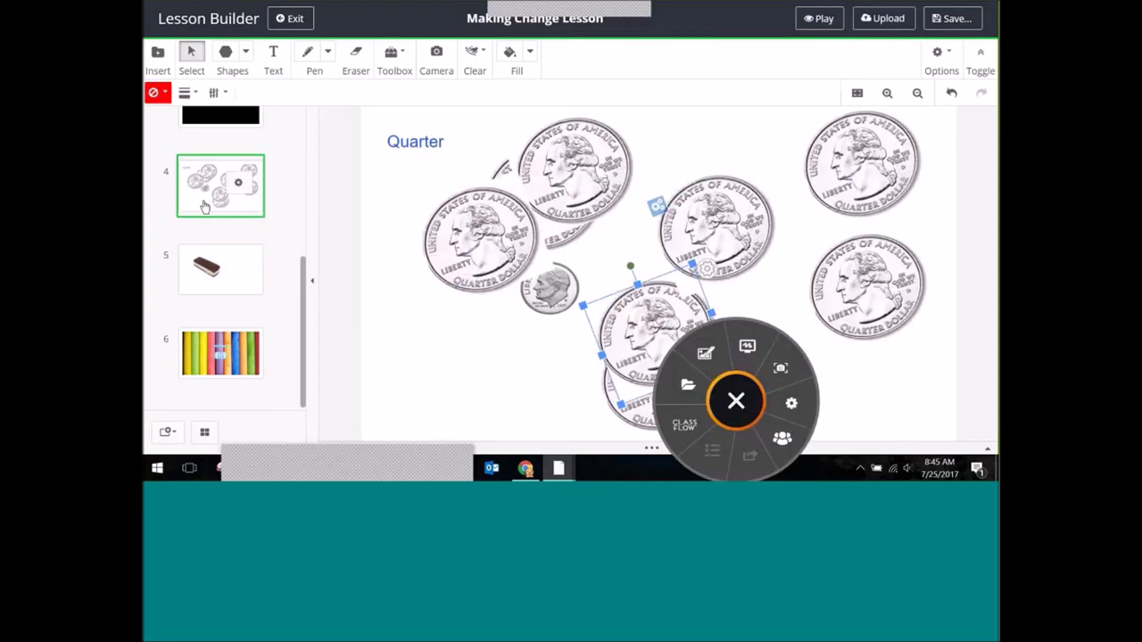
left_click(892, 24)
Switch to Chrome, exit the Presenter, and open and reload the ClassFlow My Resources list.
left_click(525, 469)
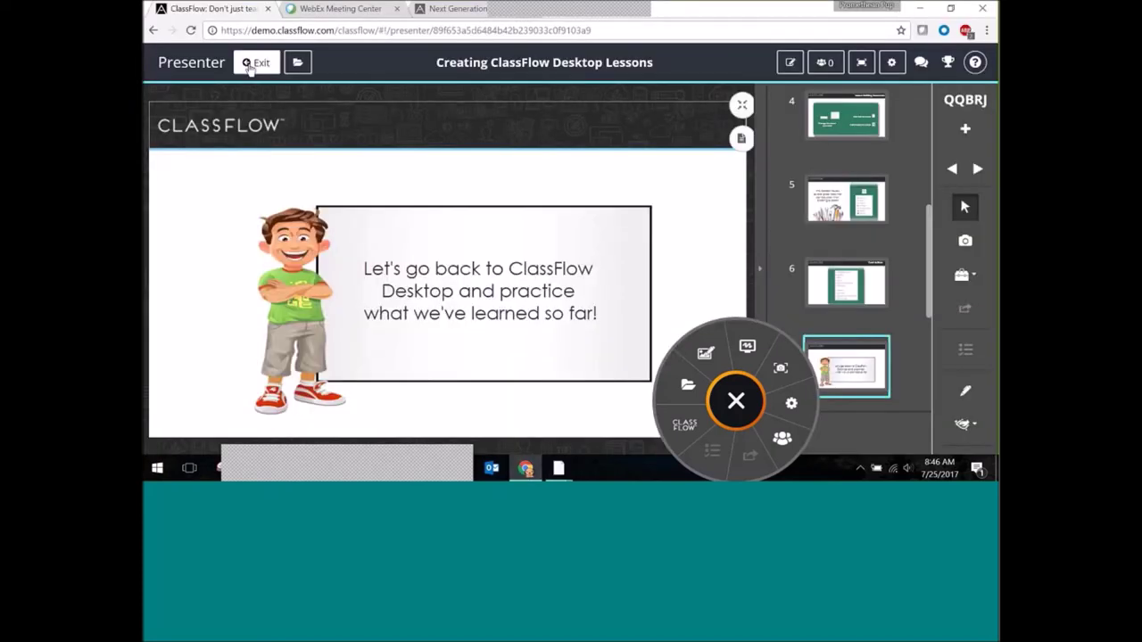
left_click(251, 64)
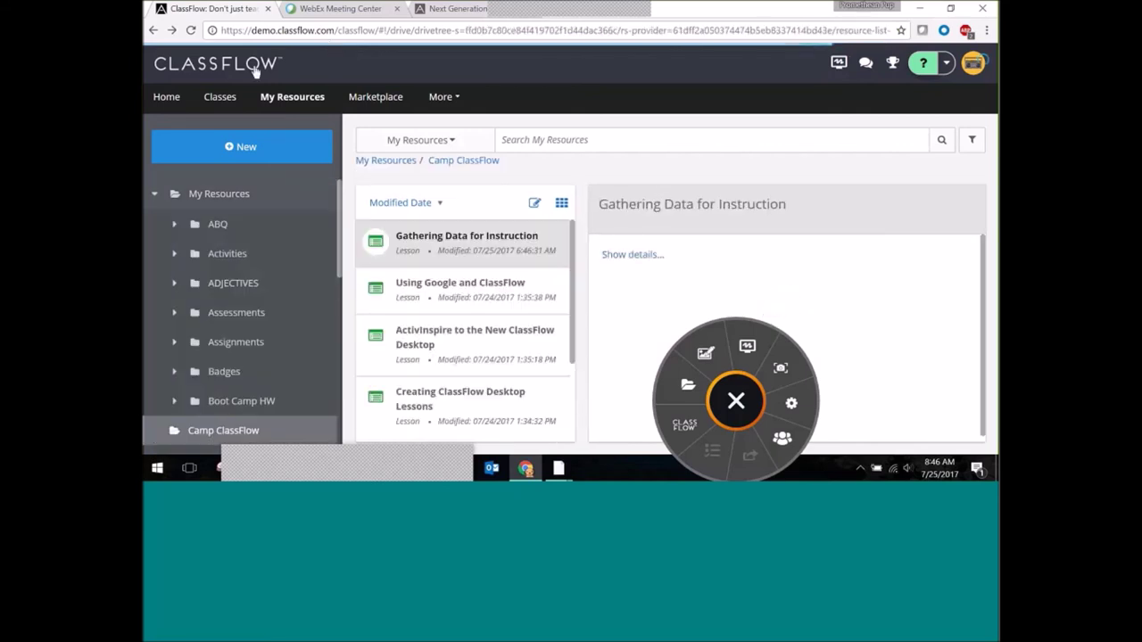
left_click(235, 198)
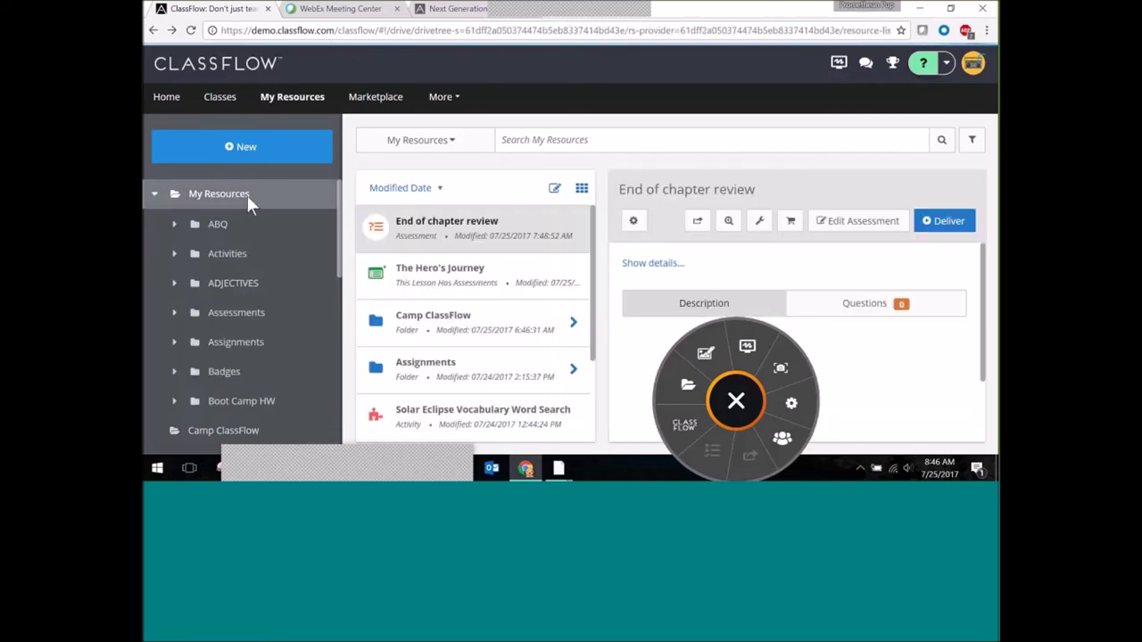
left_click(191, 31)
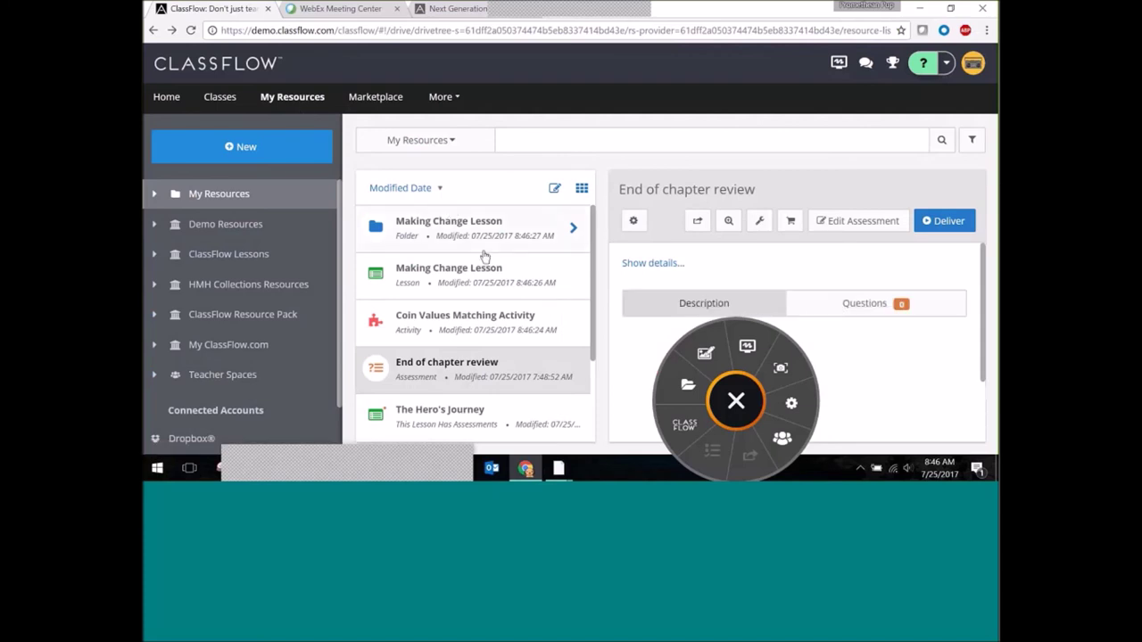
Inspect the uploaded Making Change Lesson and the images in its resource folder, moving the launcher out of the way.
left_click(482, 285)
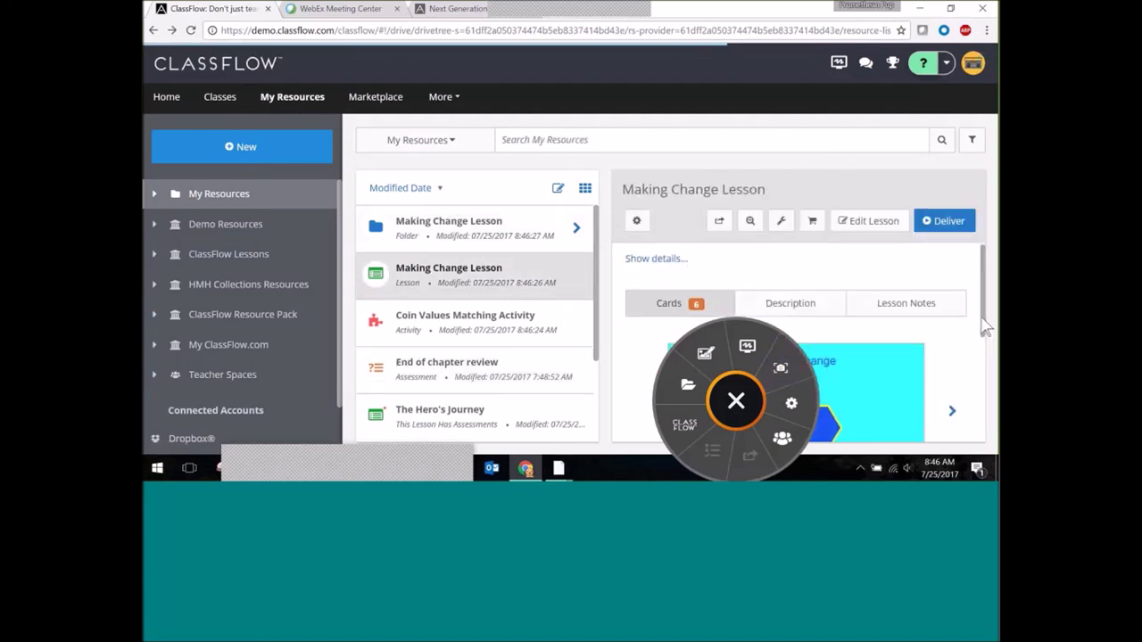
scroll(981, 348, "down", 3)
scroll(964, 362, "up", 2)
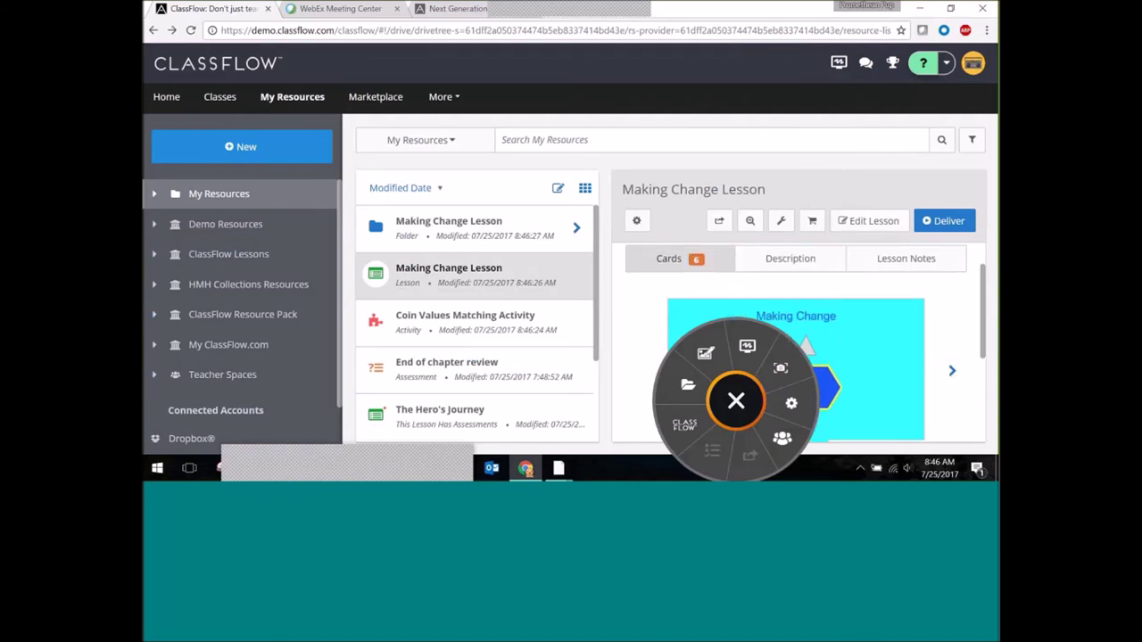
left_click(575, 229)
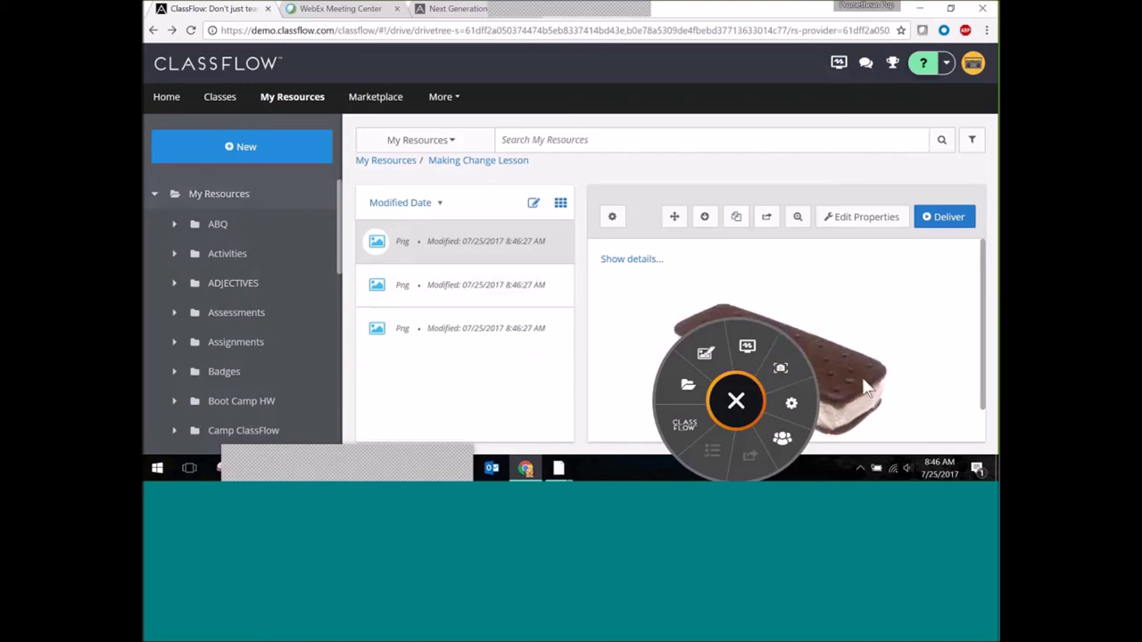
left_click_drag(738, 393, 621, 405)
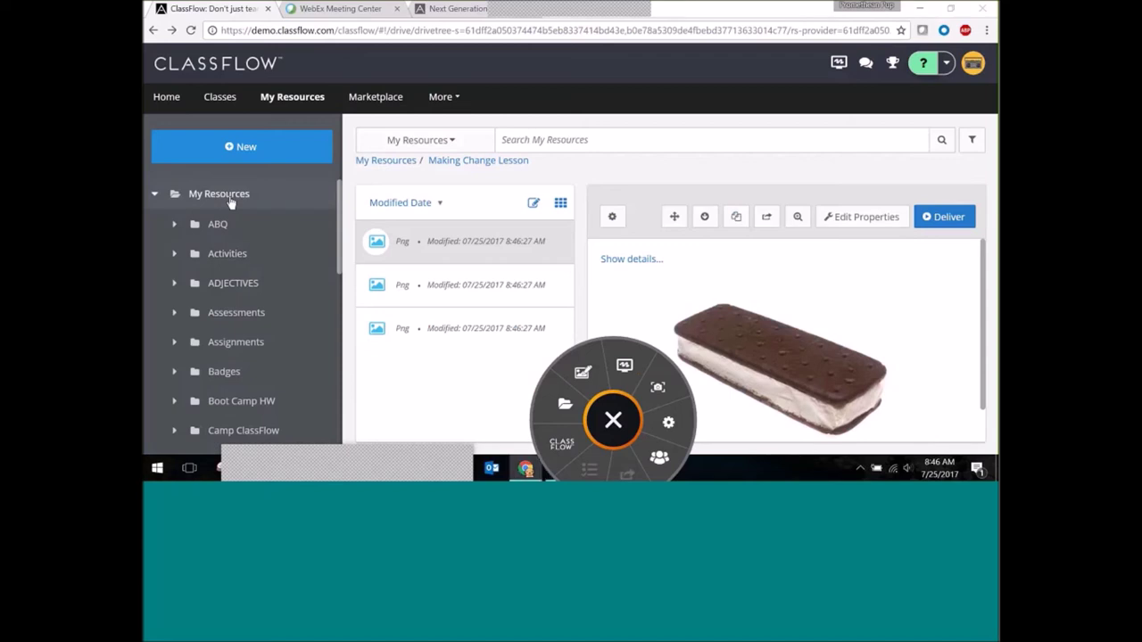
left_click(262, 201)
left_click(457, 284)
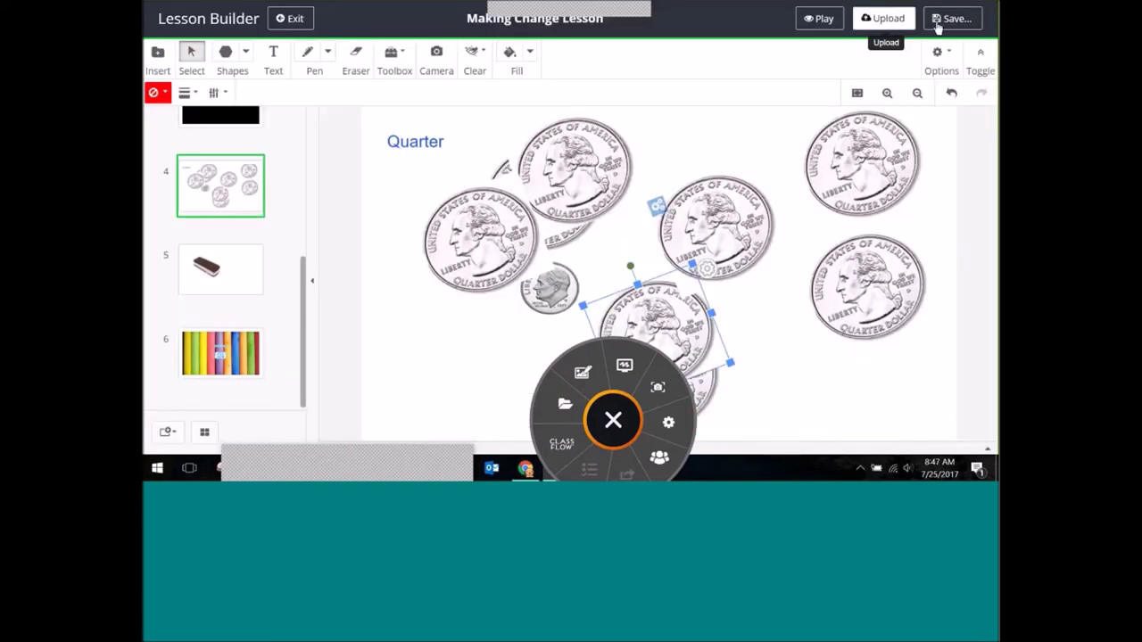
Back in ClassFlow Desktop, collapse the launcher wheel and move it to the card's lower-right area, beneath the coins.
left_click(612, 423)
left_click_drag(619, 412, 901, 382)
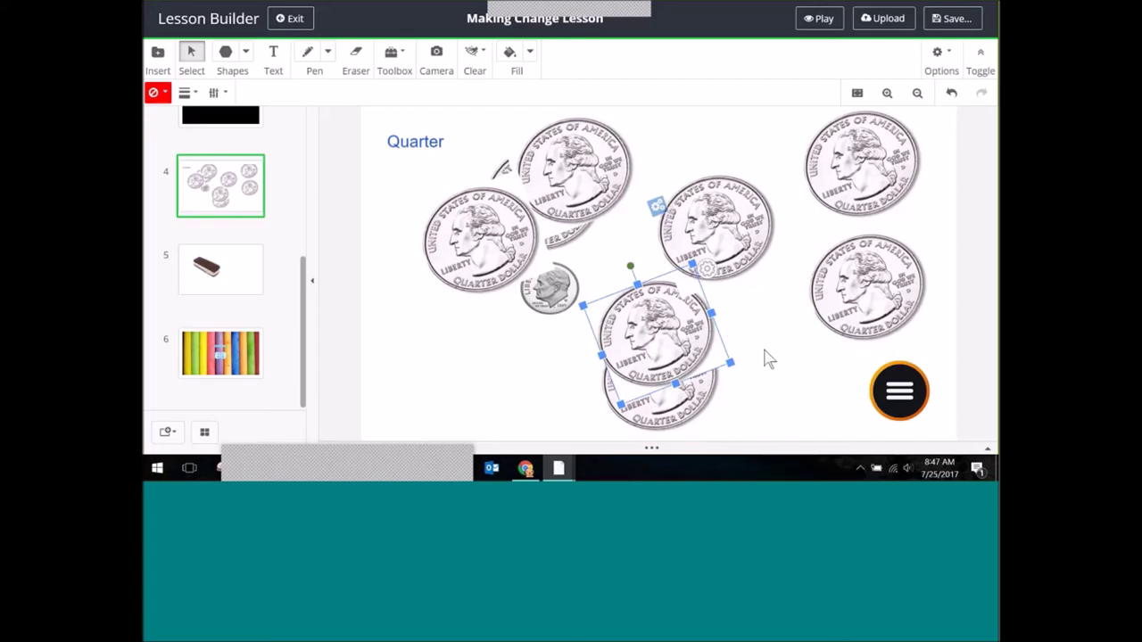
Exit the Lesson Builder and open ClassFlow Resources from the desktop launcher.
left_click(294, 20)
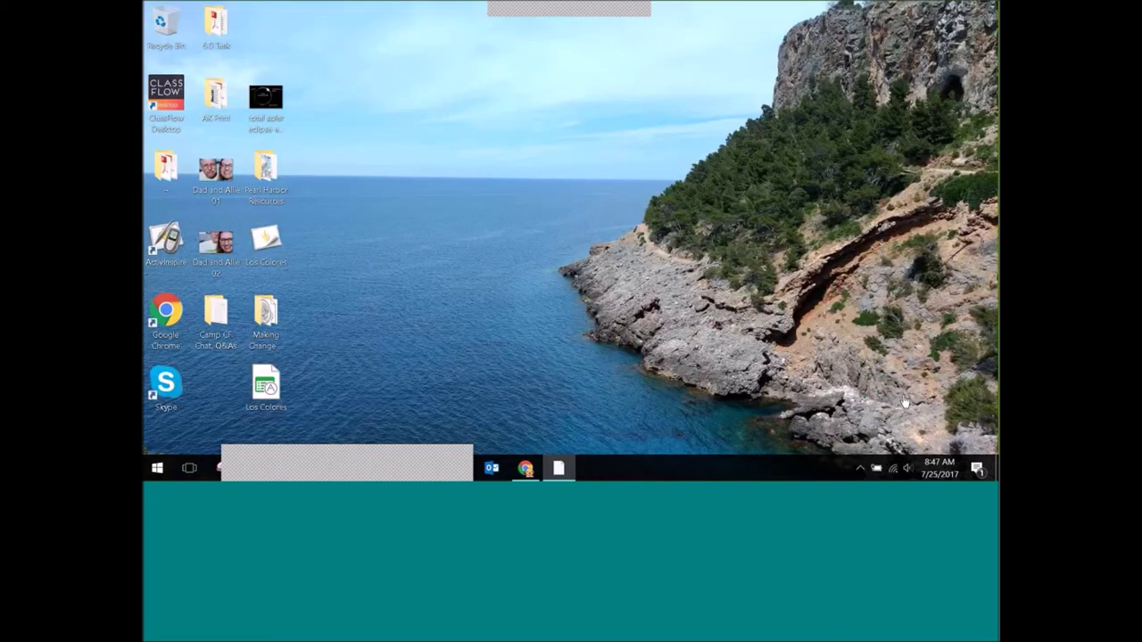
left_click(900, 392)
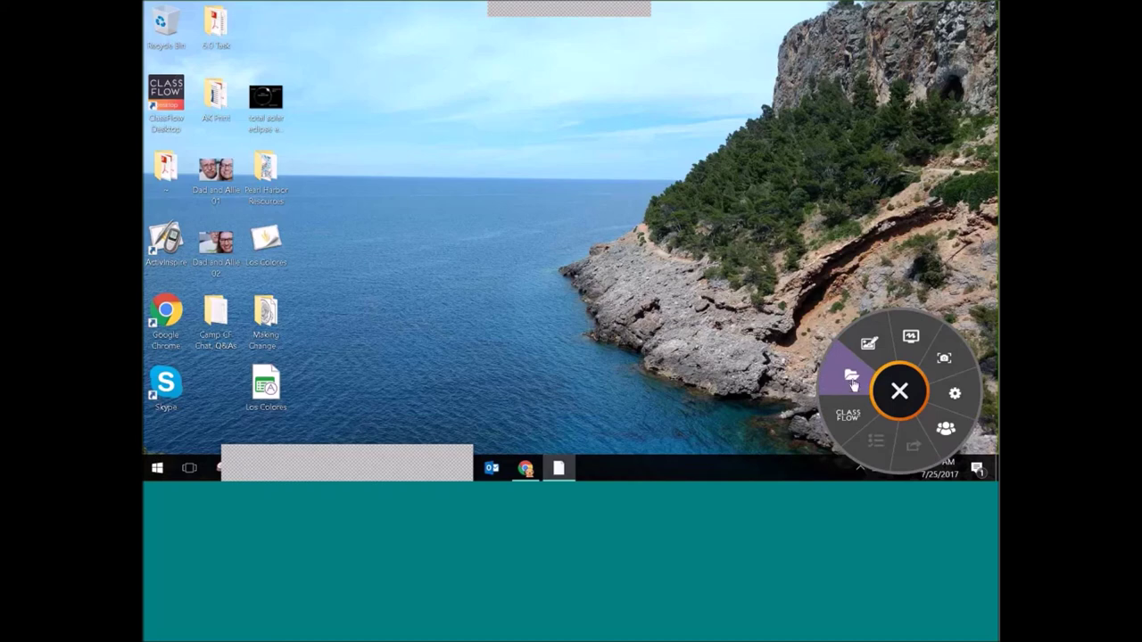
left_click(853, 379)
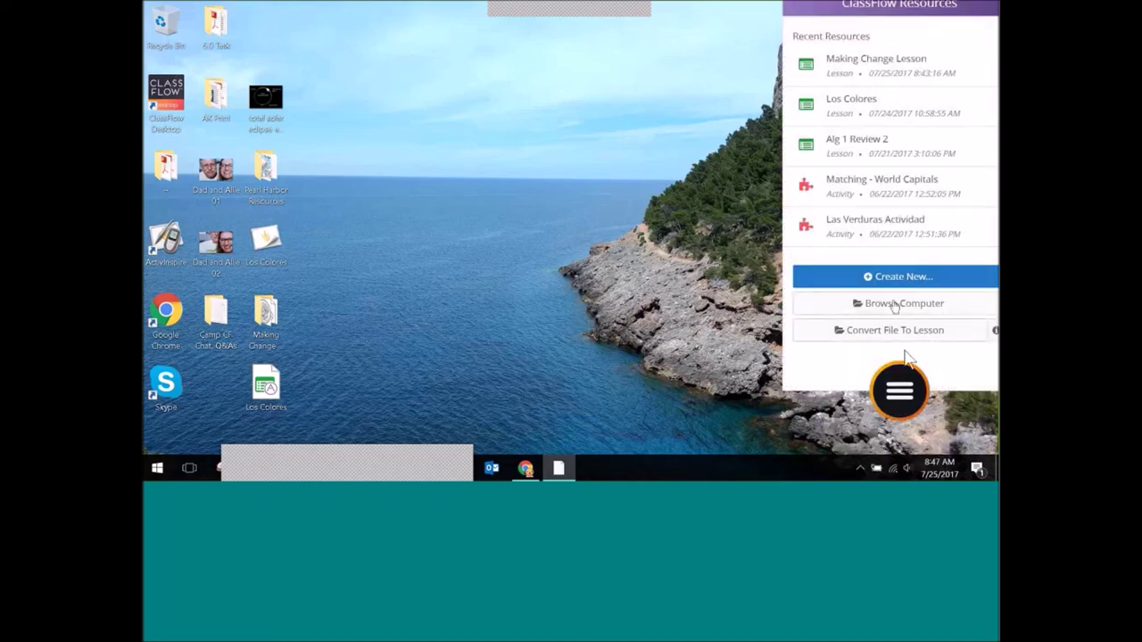
Choose the Los Colores flipchart on the Desktop as the file to convert to a ClassFlow lesson.
left_click(852, 343)
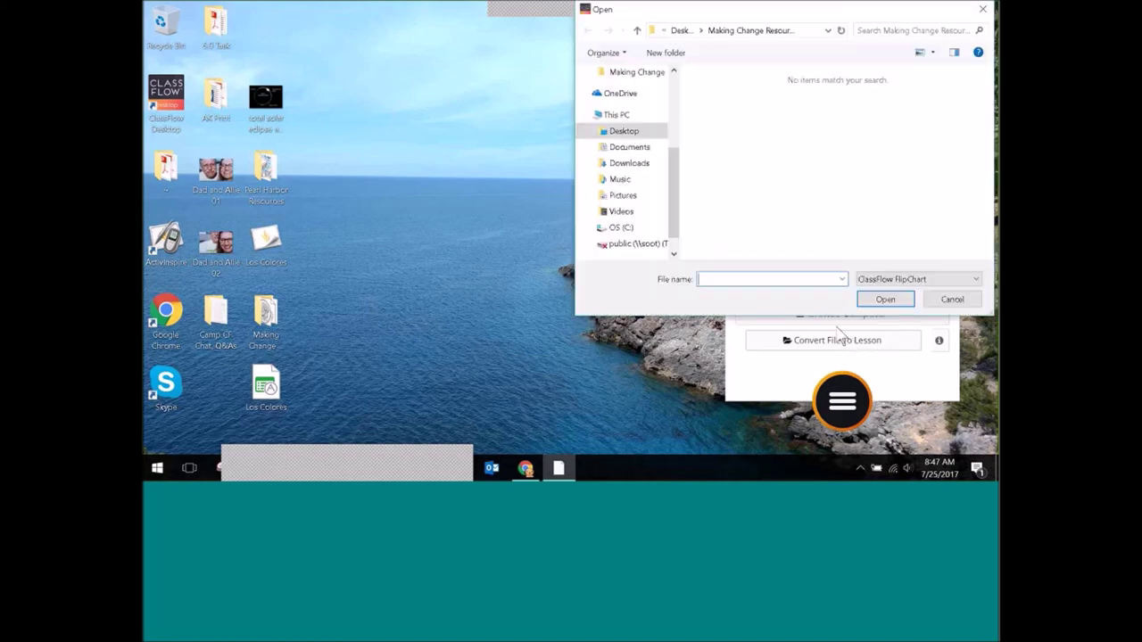
left_click(623, 131)
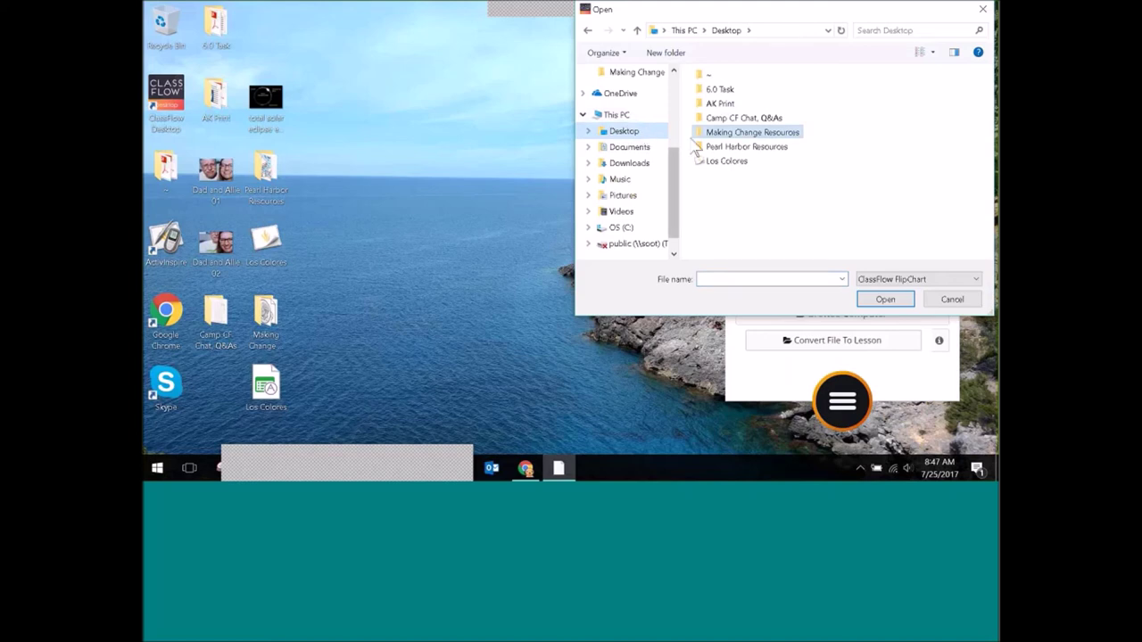
left_click(733, 172)
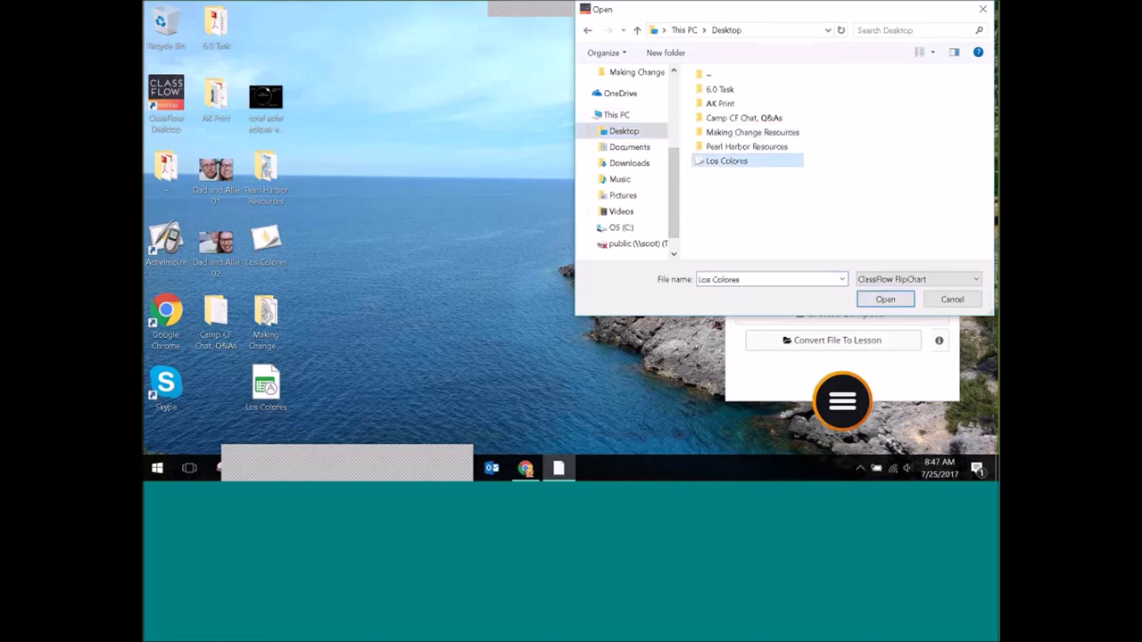
left_click(888, 300)
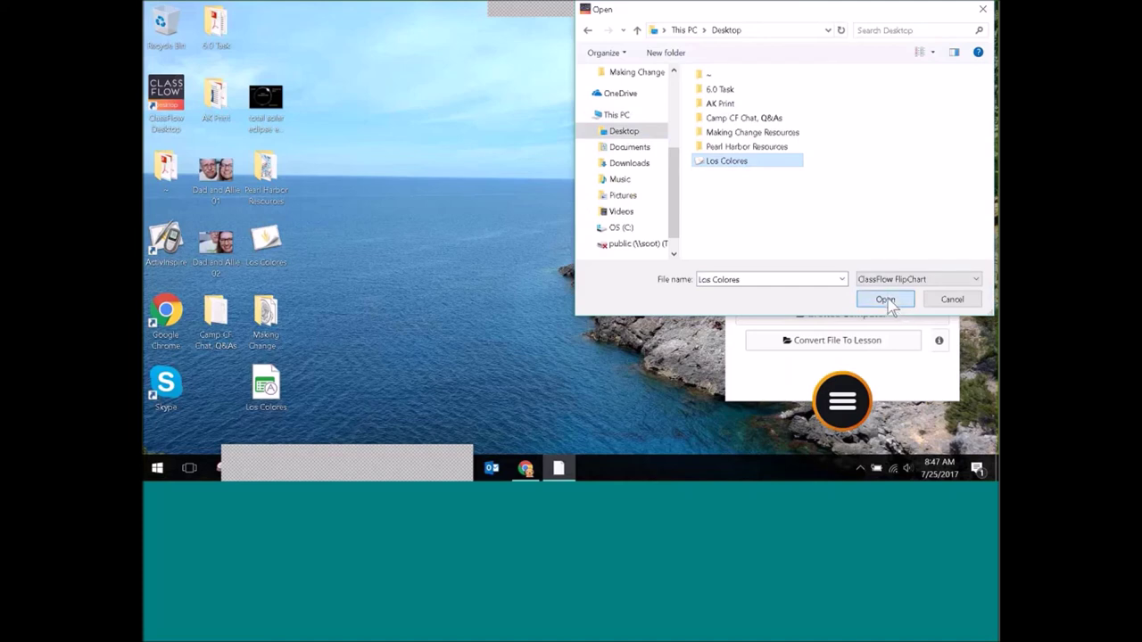